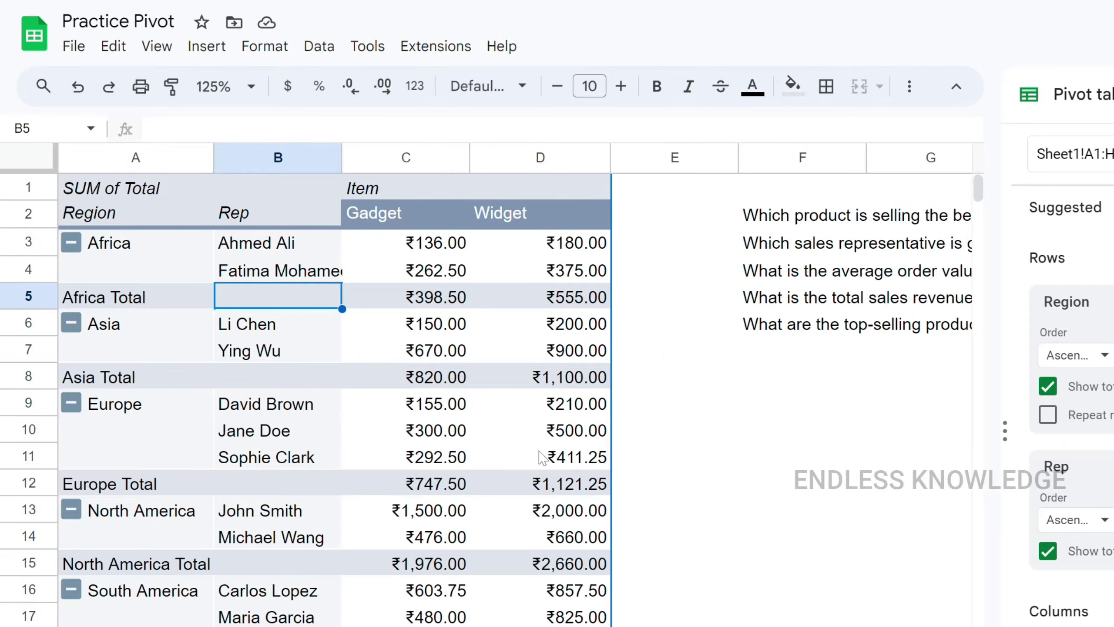
Look over the finished pivot table and the source data on Sheet1
left_click_drag(117, 188, 539, 626)
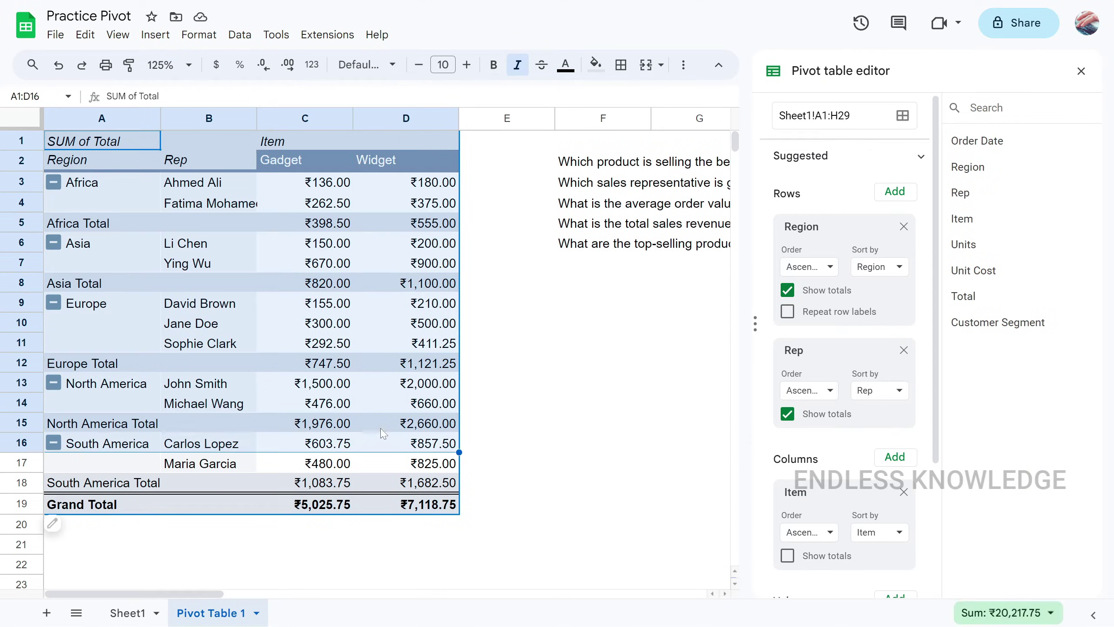
left_click(405, 536)
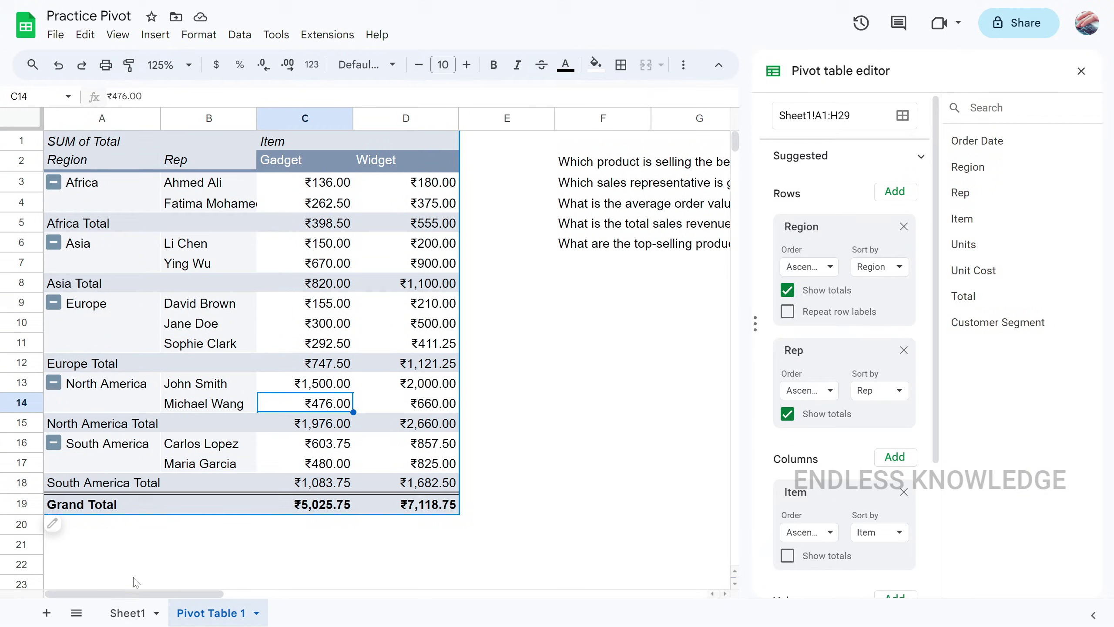
left_click(128, 613)
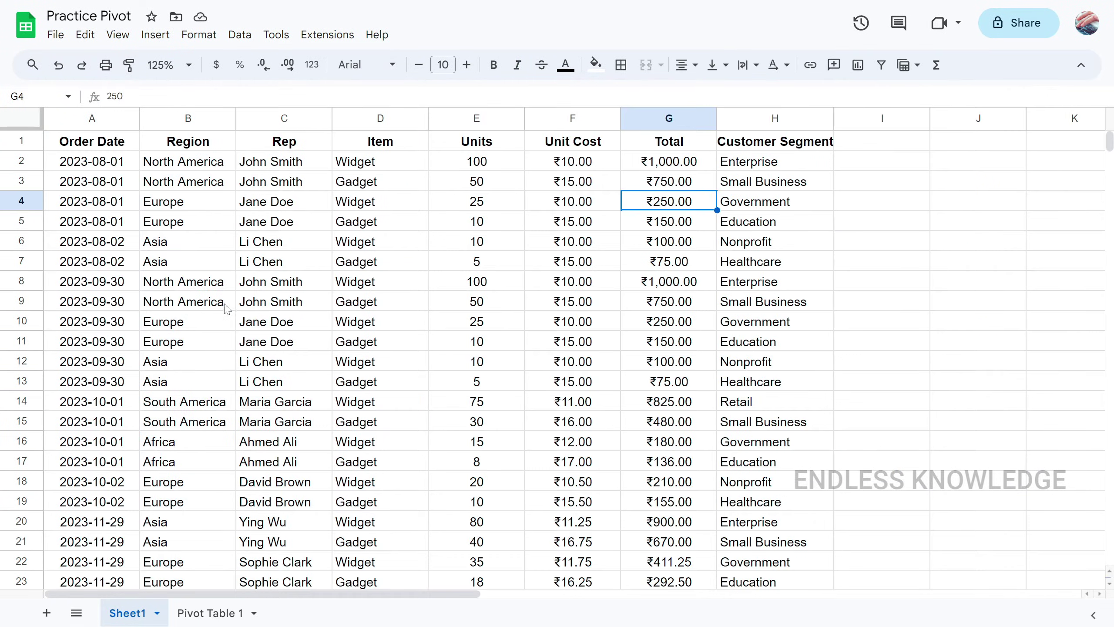
left_click(221, 247)
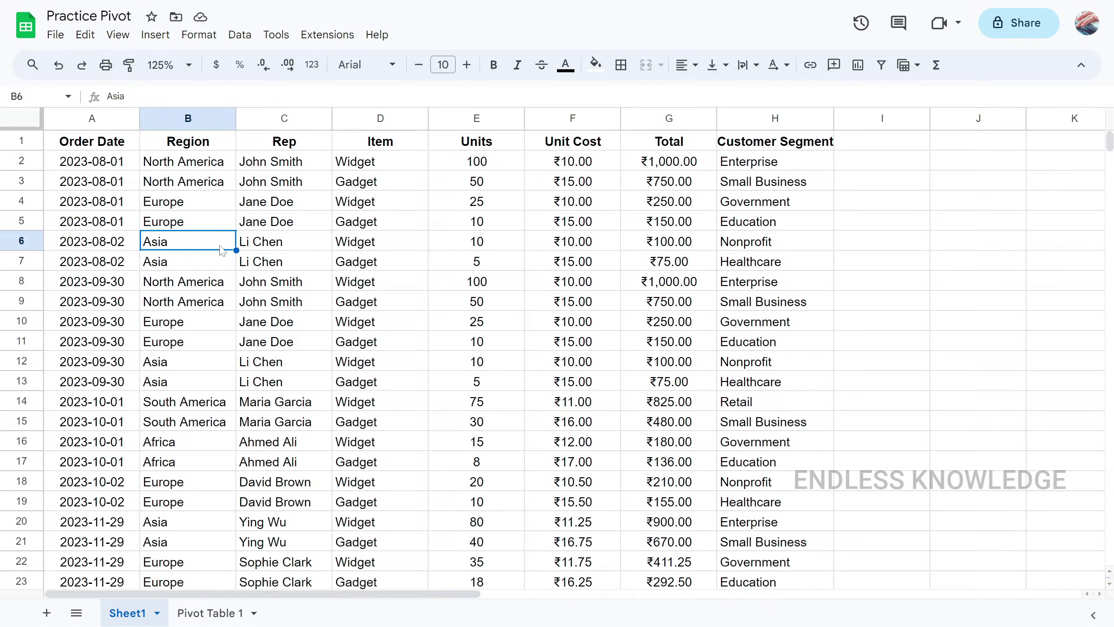
In Pivot Table 1, summarize the Total values by AVERAGE and show them as % of row
left_click(206, 612)
scroll(795, 483, "down", 4)
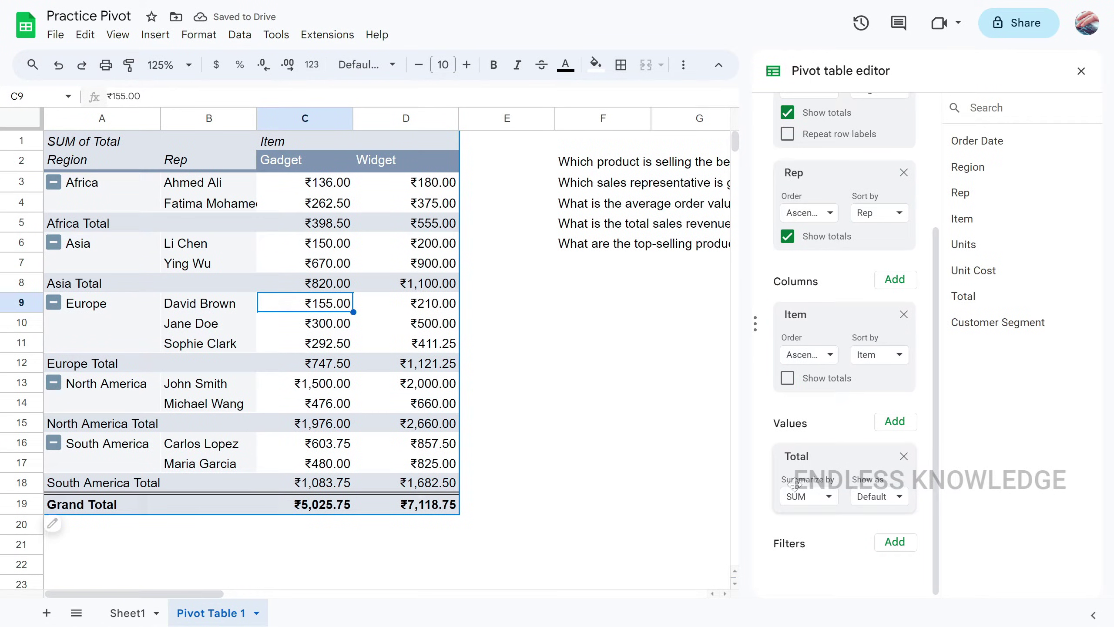
left_click(815, 500)
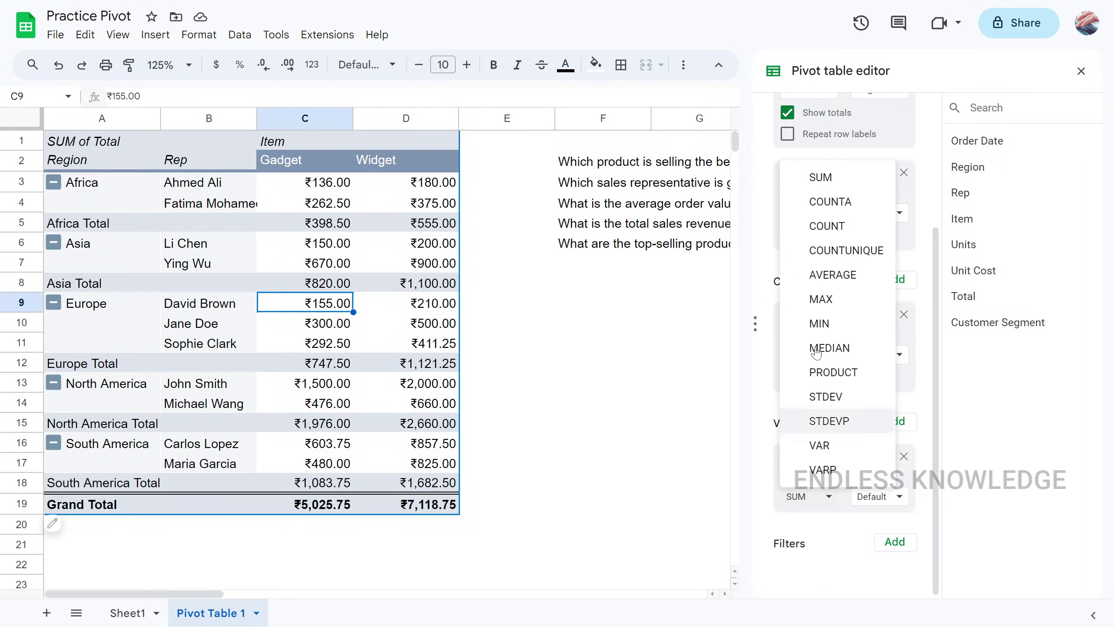
left_click(833, 275)
left_click(882, 501)
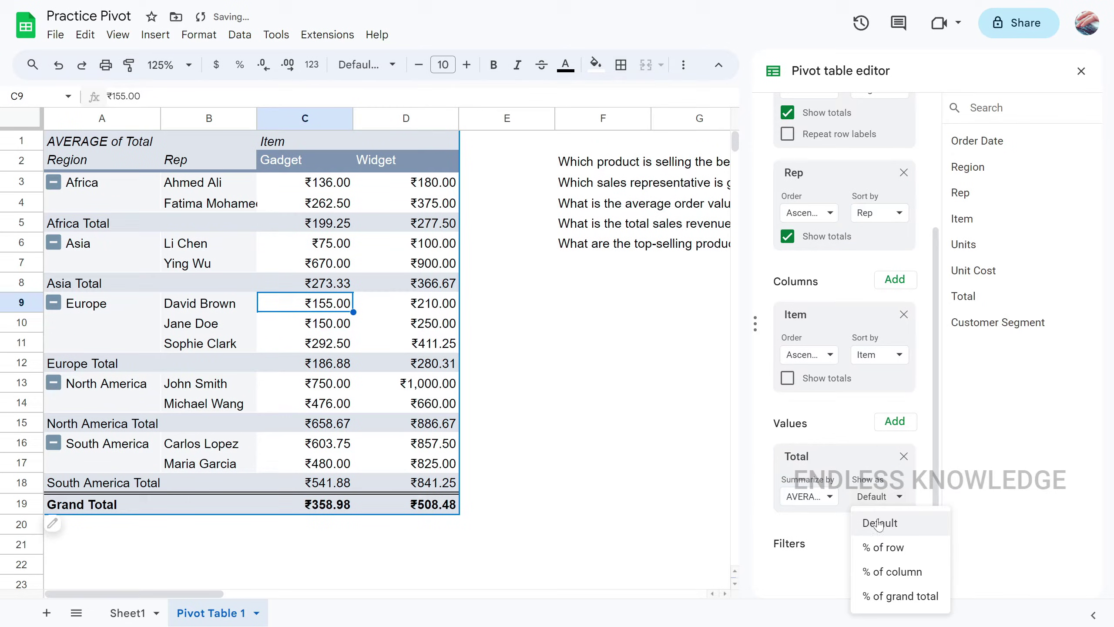
left_click(882, 547)
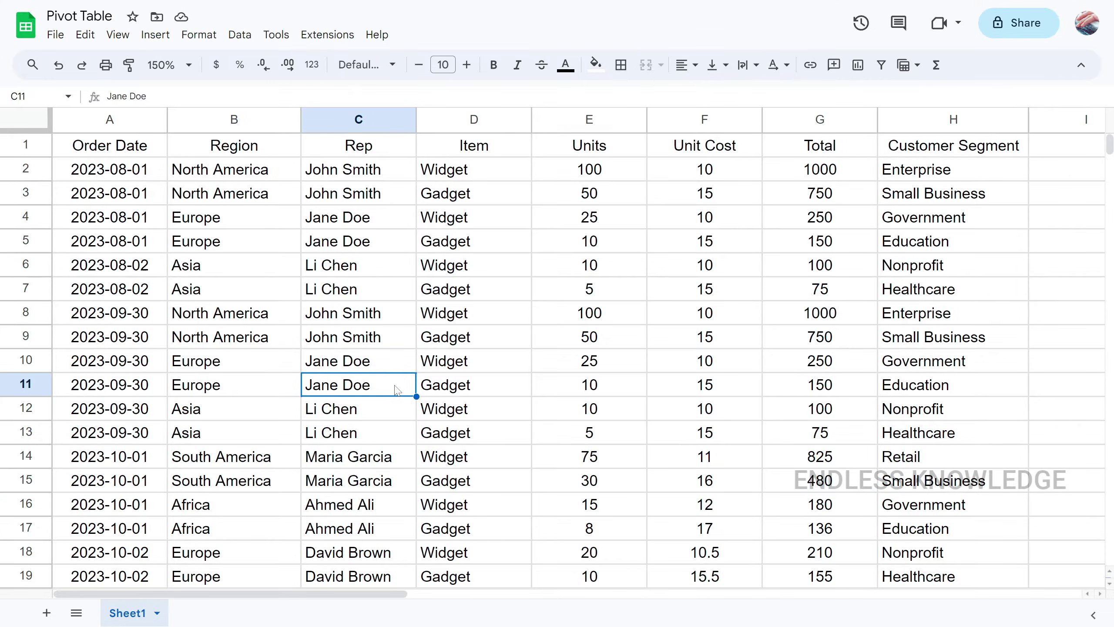
left_click_drag(236, 225, 817, 466)
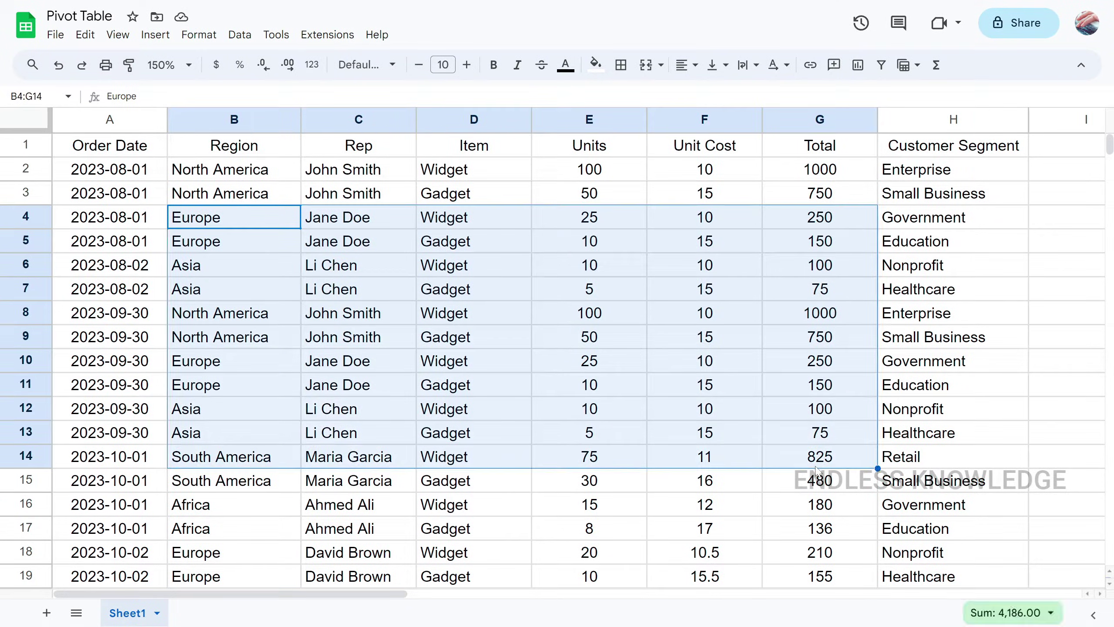
left_click(524, 361)
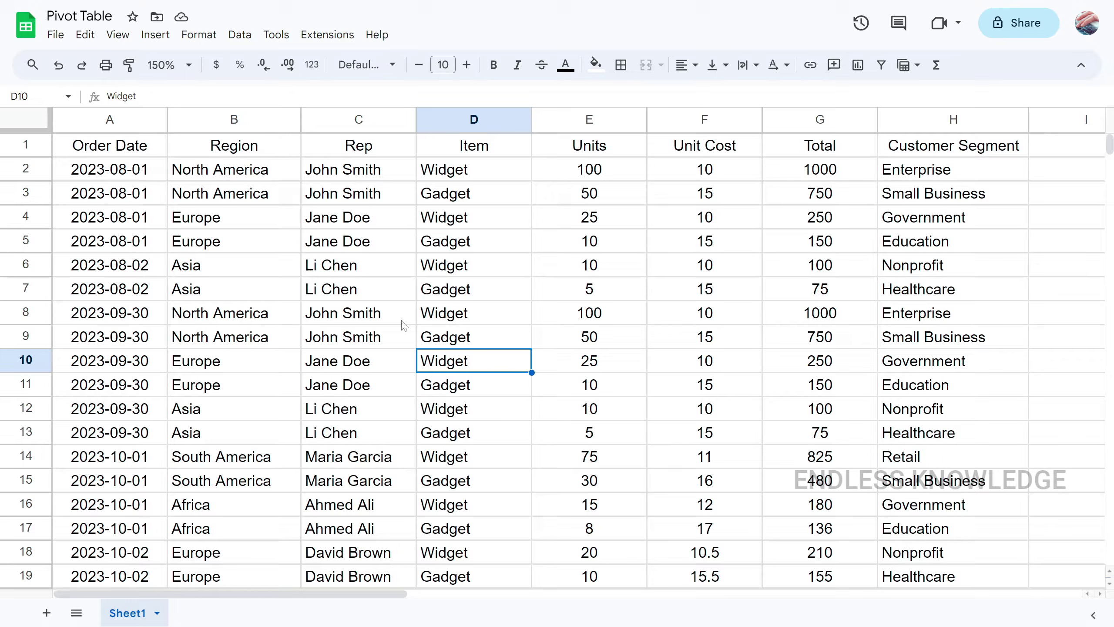
Make the header row A1:H1 of the sales data bold
left_click_drag(128, 145, 907, 145)
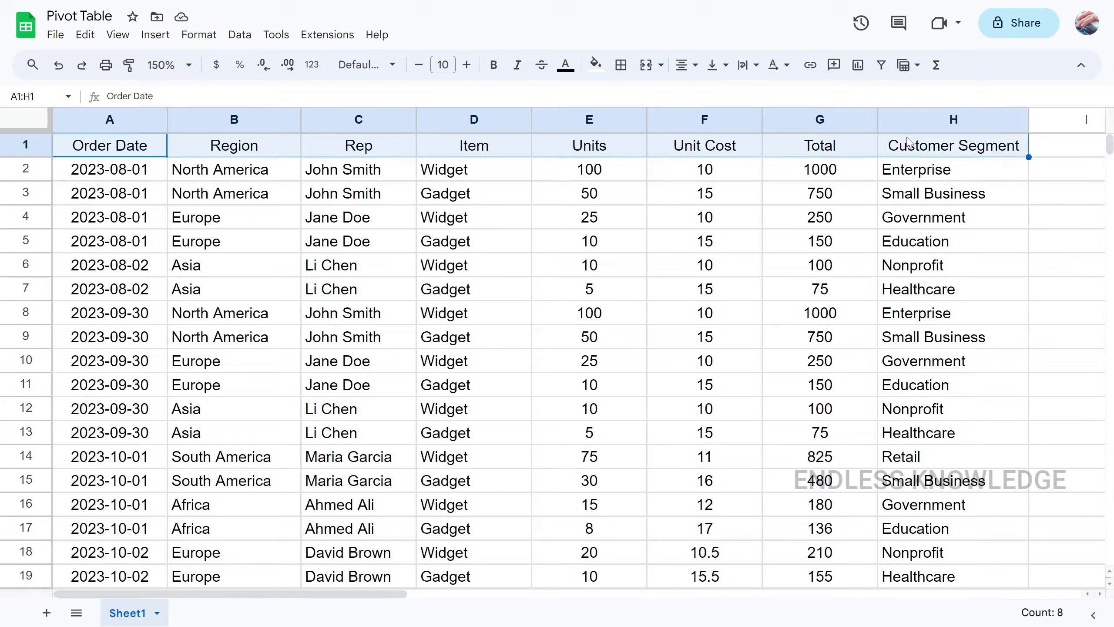
key("ctrl+b")
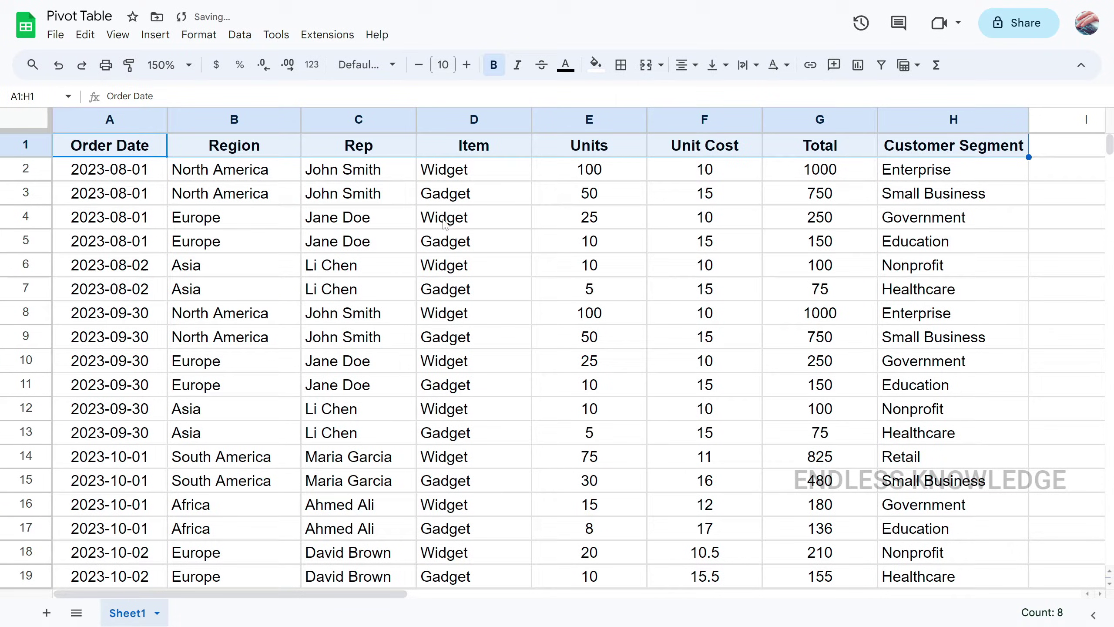
left_click(390, 242)
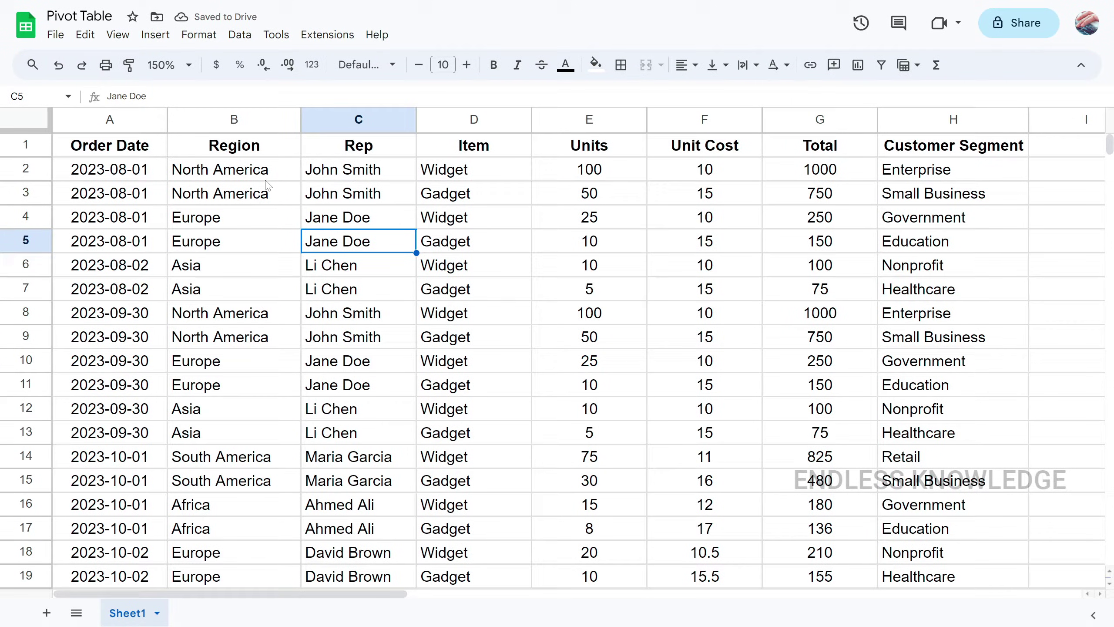
Review the sales data's Rep, Item, Units, Unit Cost and Total columns down through the last rows
left_click(383, 150)
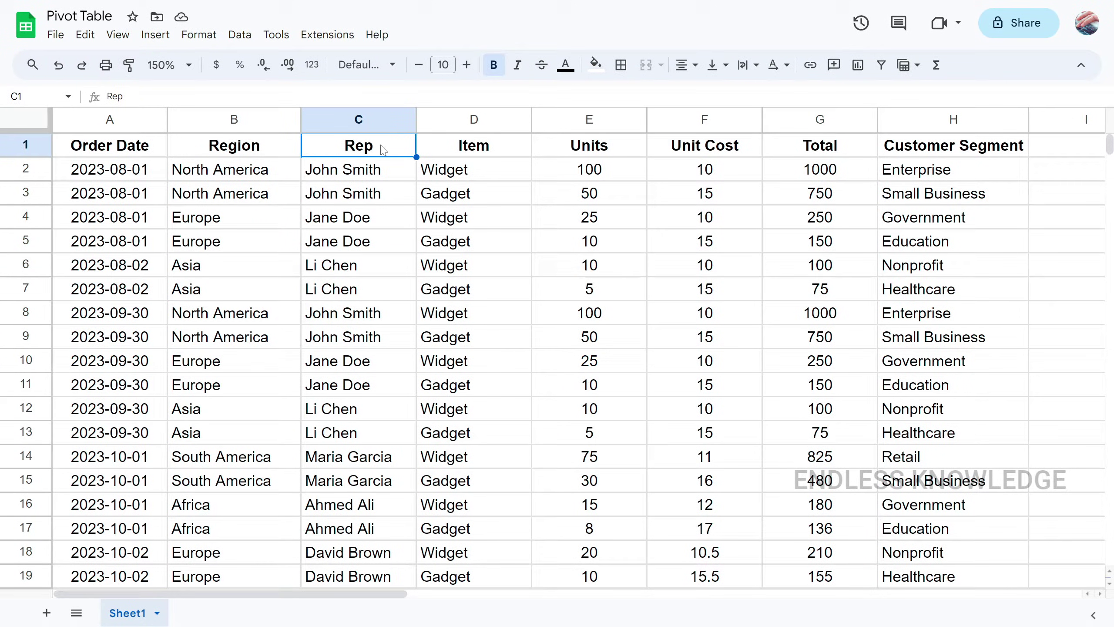
left_click(496, 169)
left_click(584, 173)
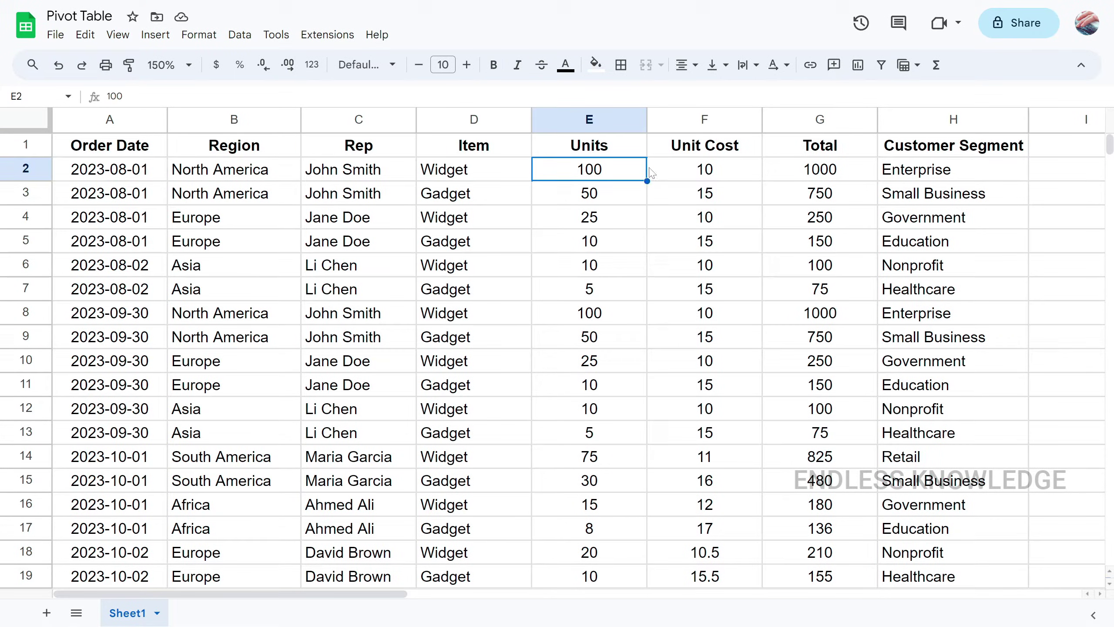
left_click(684, 151)
left_click(822, 176)
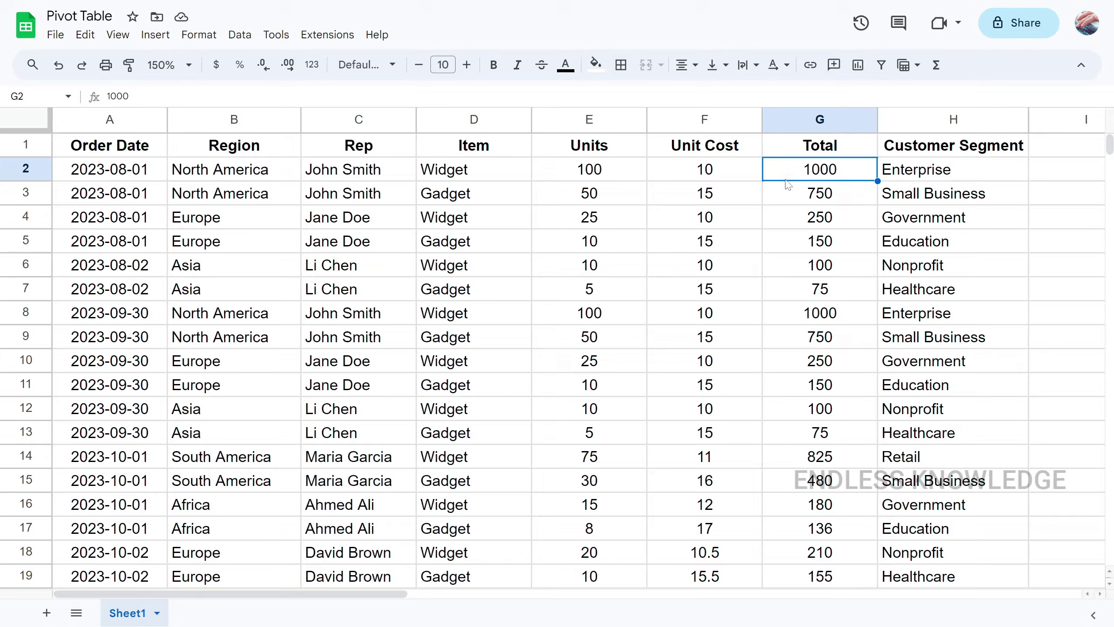
left_click(478, 241)
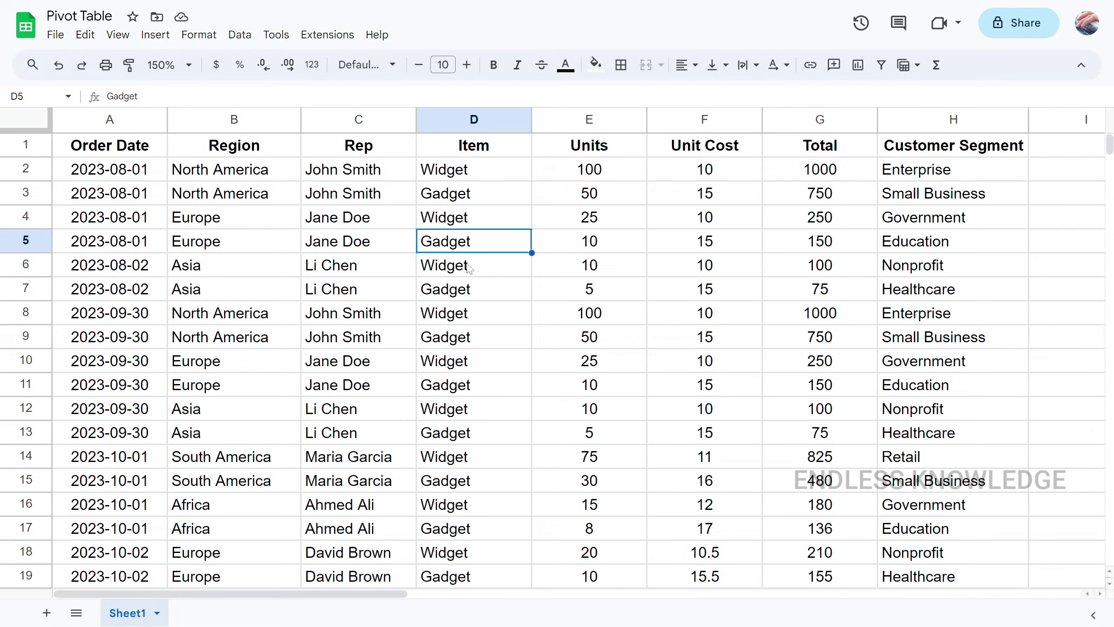
scroll(468, 267, "down", 4)
scroll(469, 267, "up", 4)
Select the entire sales data range A1:H29, including the headers
key("ctrl+a")
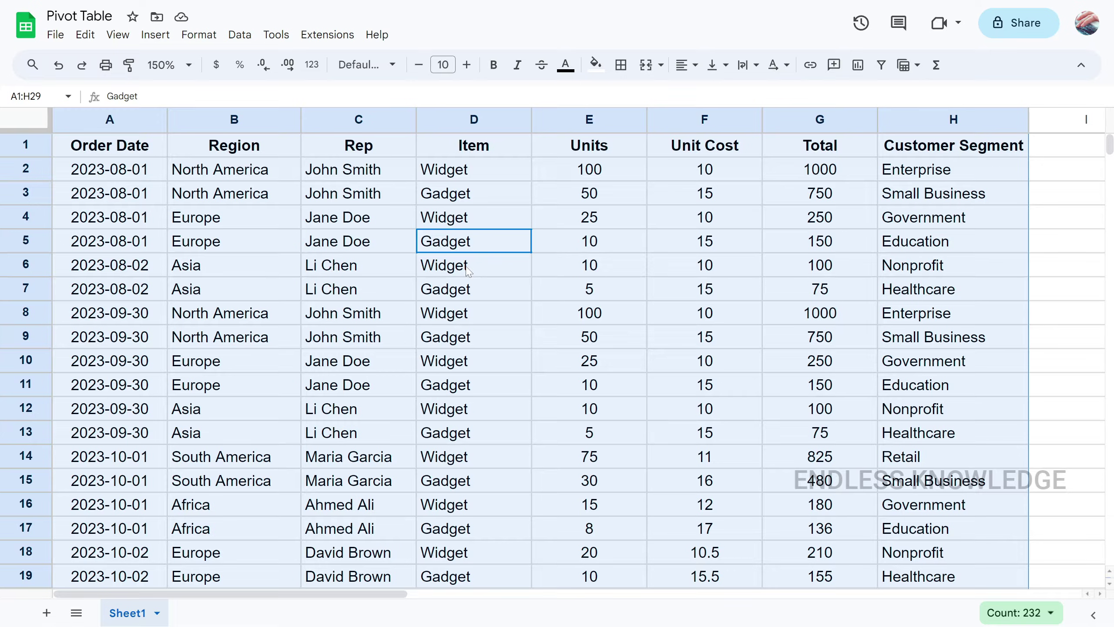
left_click(468, 269)
key("ctrl+a")
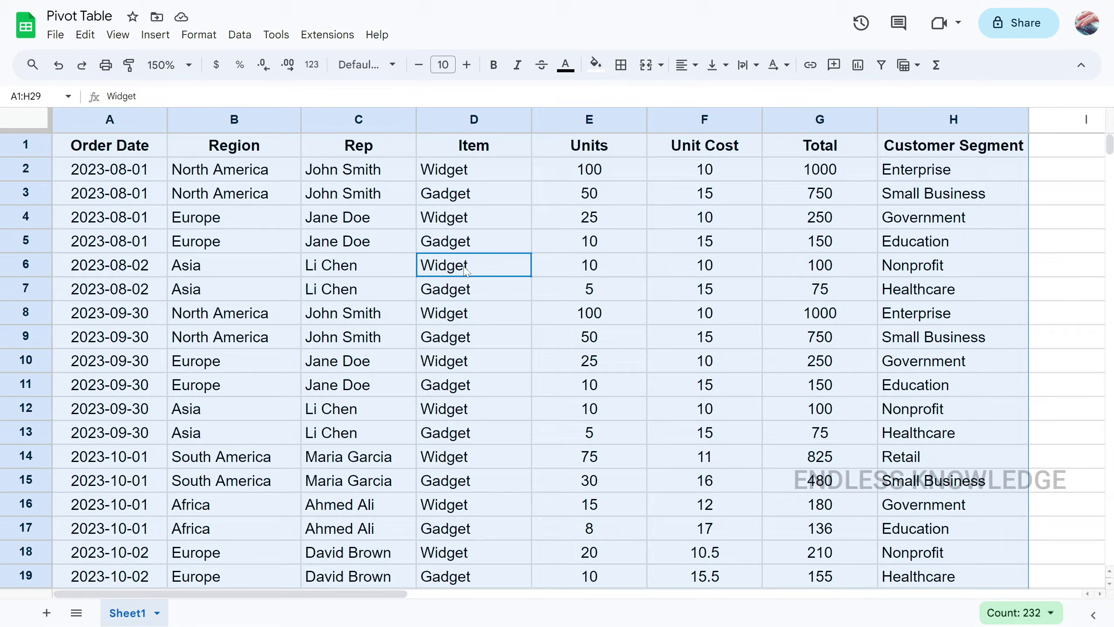
Open Explore for the selected data and examine its suggested answers, formatting, pivot table and charts
left_click(162, 39)
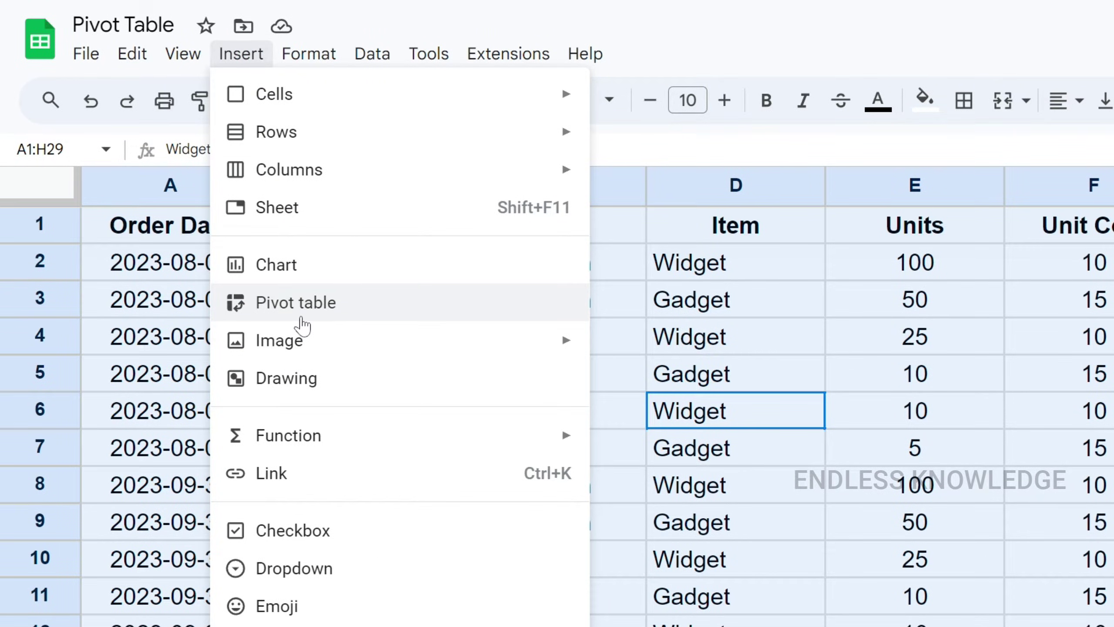
mouse_move(427, 49)
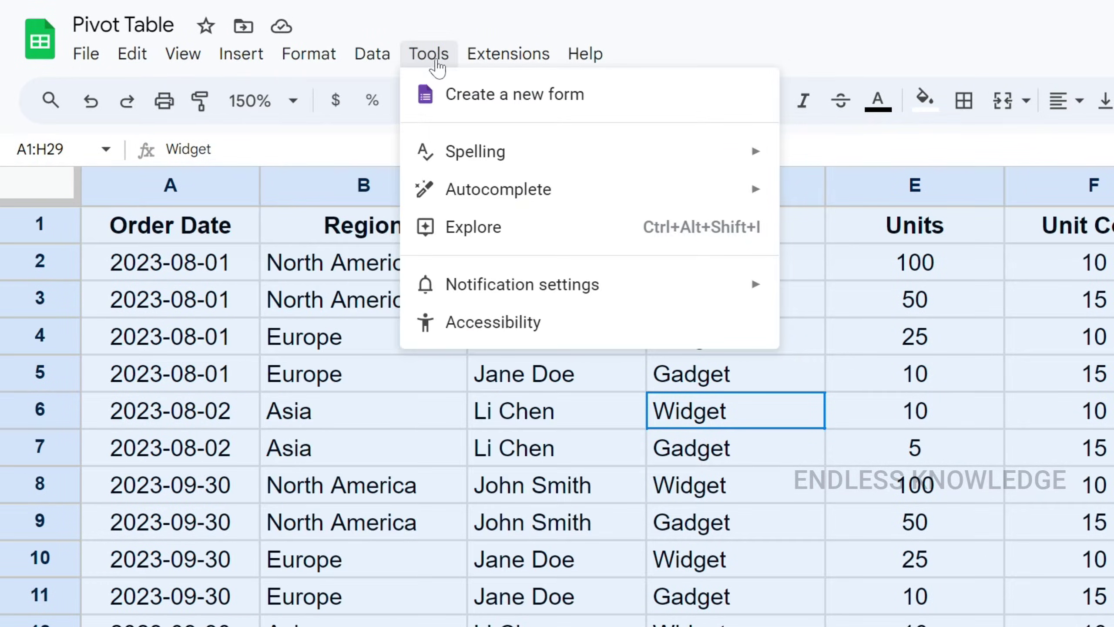
left_click(528, 237)
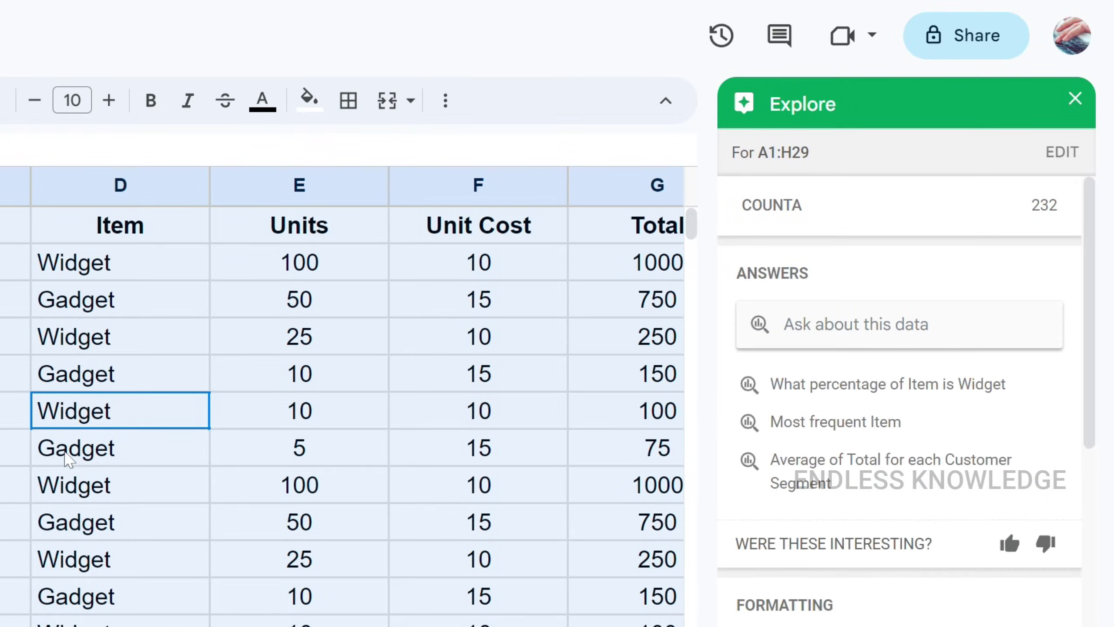
scroll(921, 482, "down", 10)
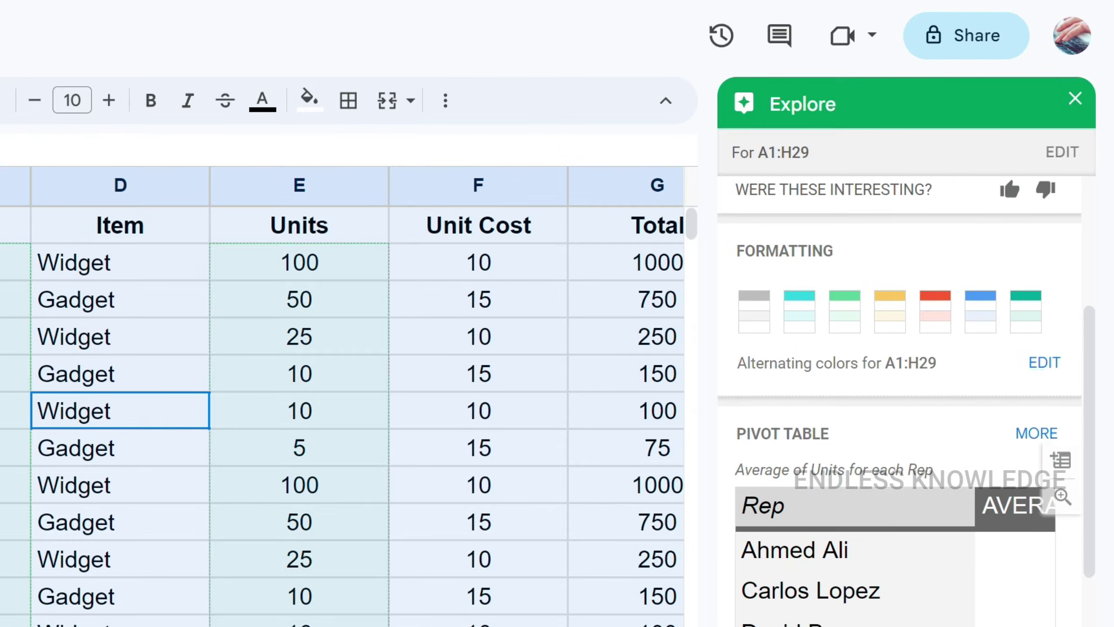
scroll(921, 476, "down", 10)
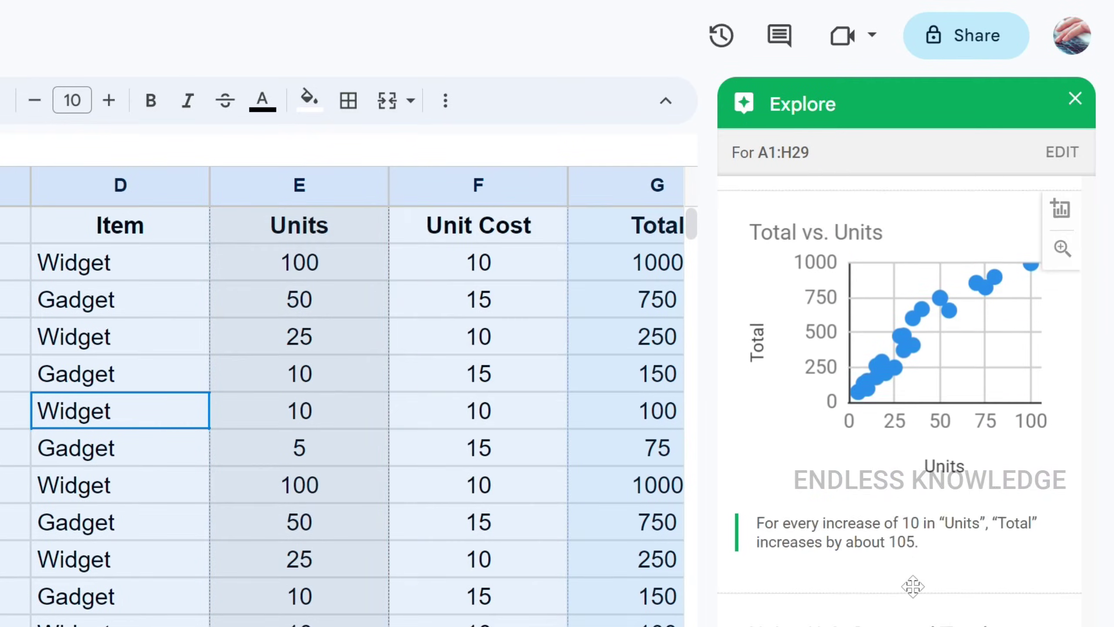
scroll(903, 604, "up", 10)
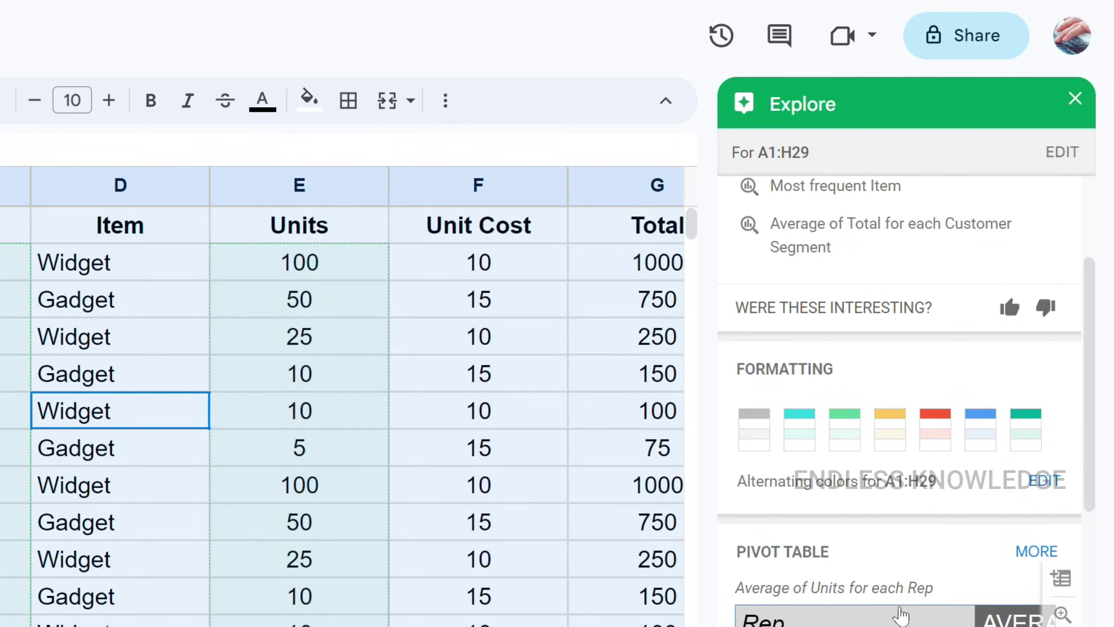
scroll(835, 565, "down", 3)
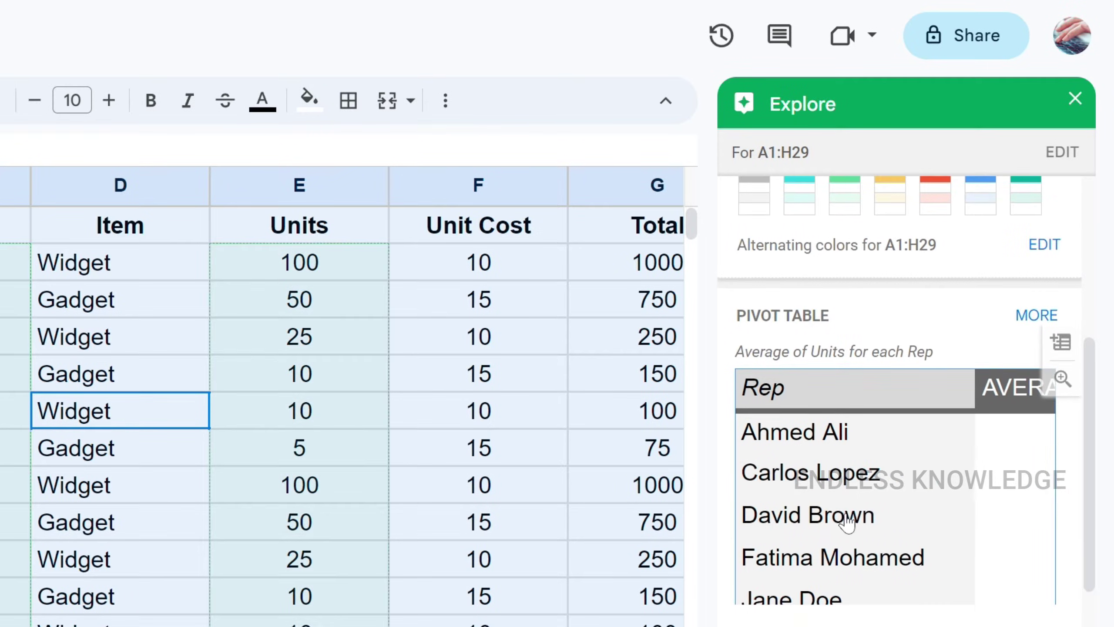
View the full list of suggested pivot tables in Explore and close it
left_click(1036, 316)
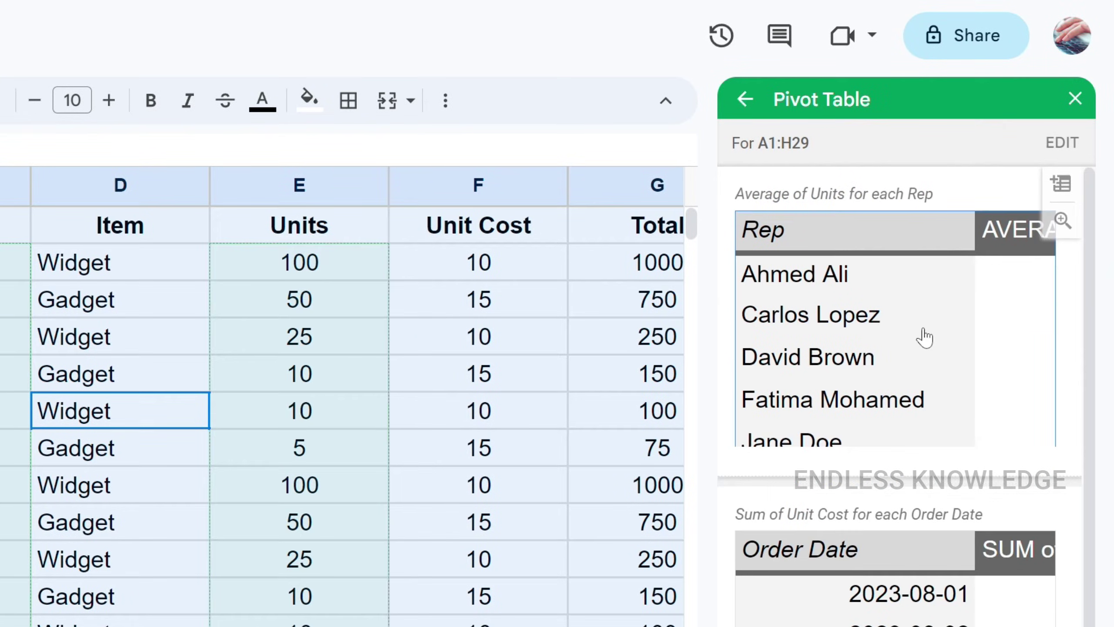
scroll(916, 351, "down", 3)
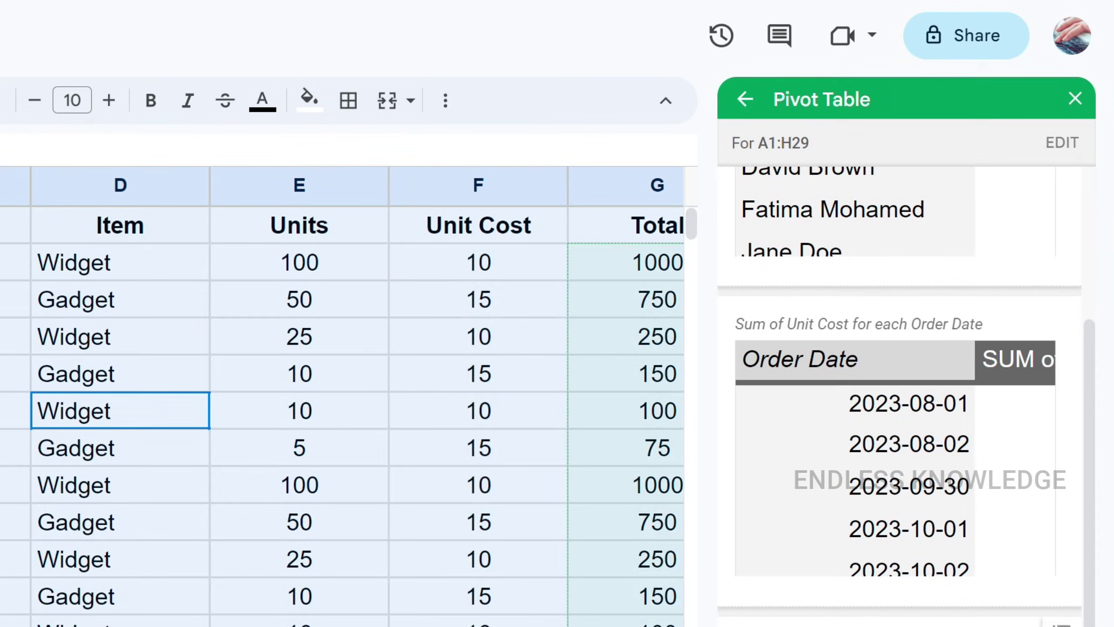
scroll(858, 605, "up", 3)
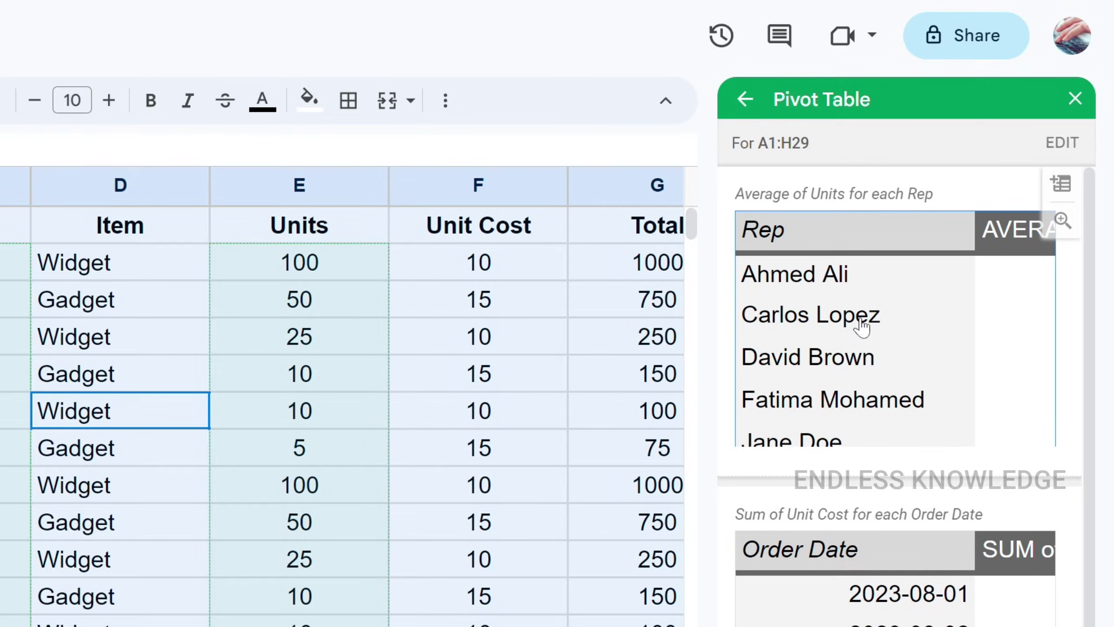
left_click(1074, 98)
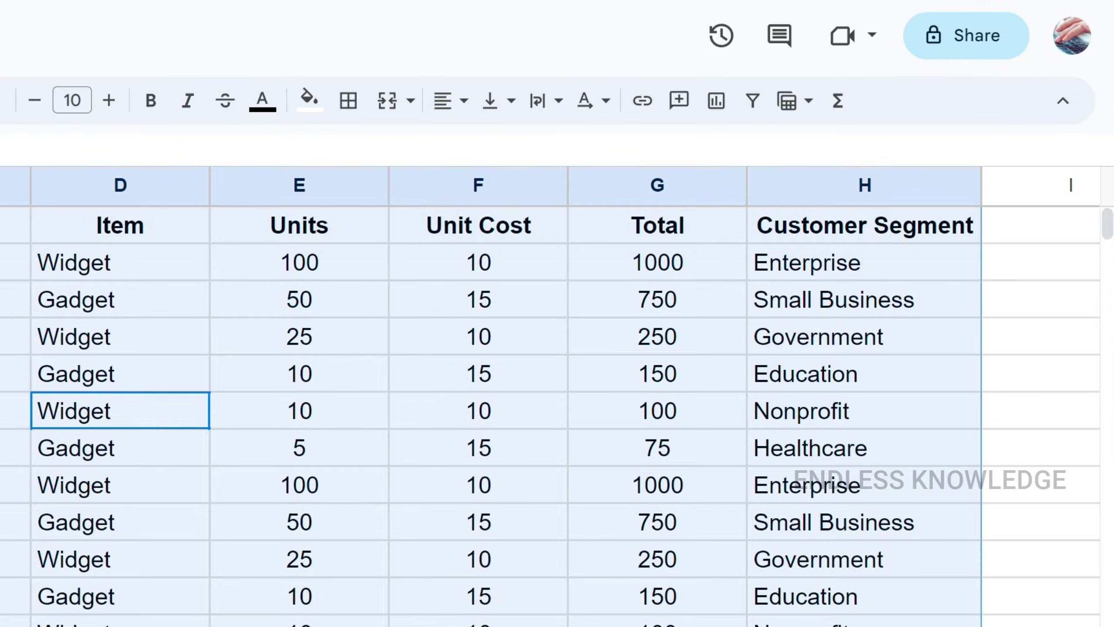
Create a pivot table from the range Sheet1!A1:H29 on a new sheet
left_click(240, 54)
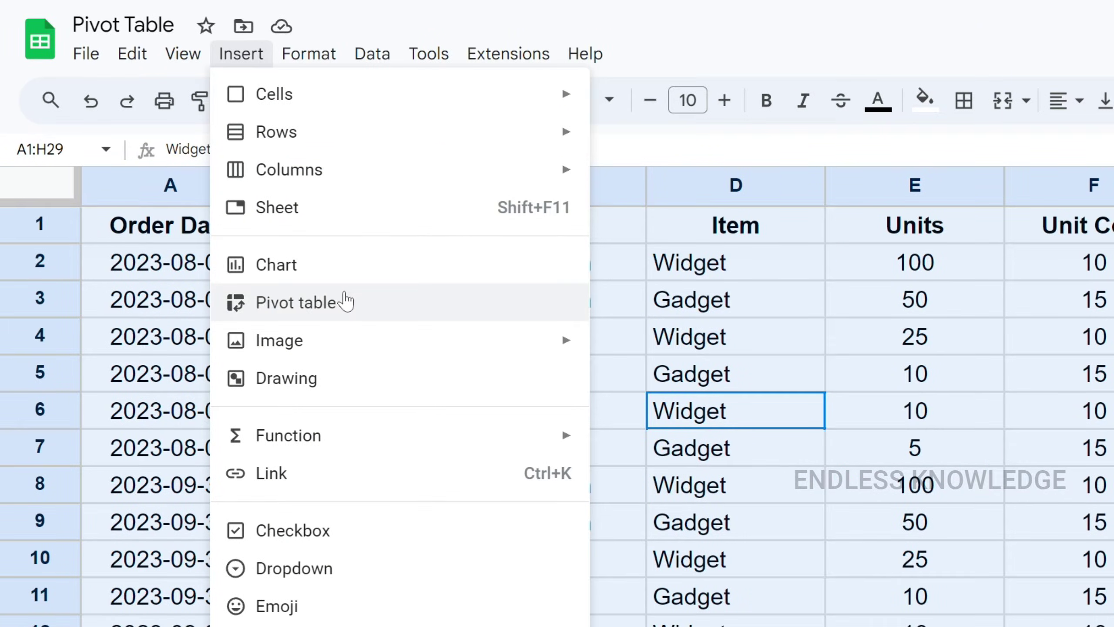
left_click(346, 302)
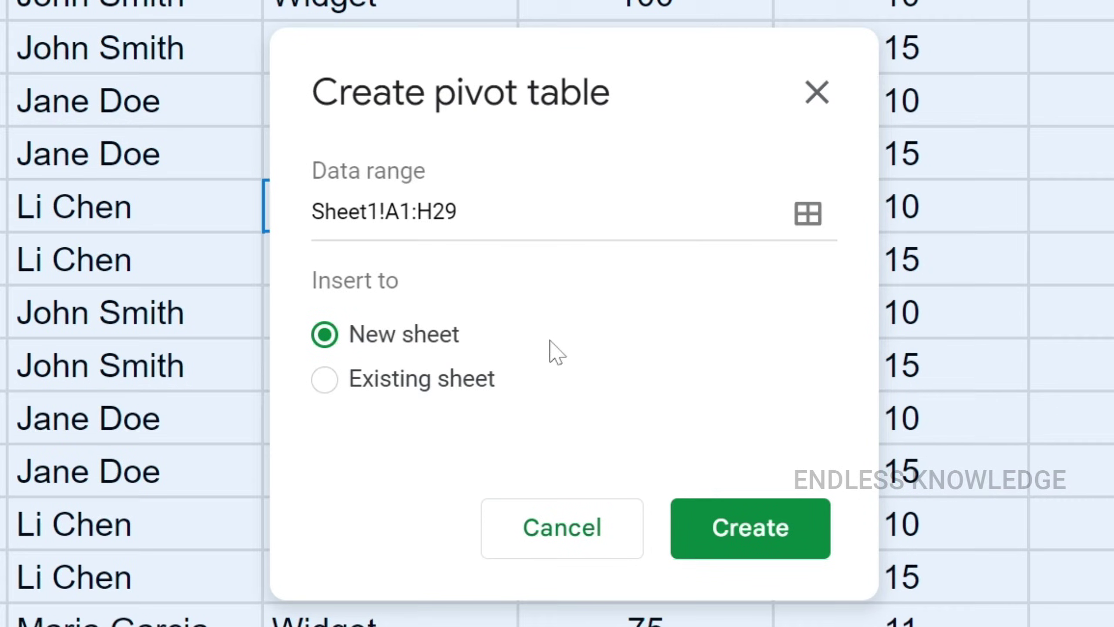
key("Tab")
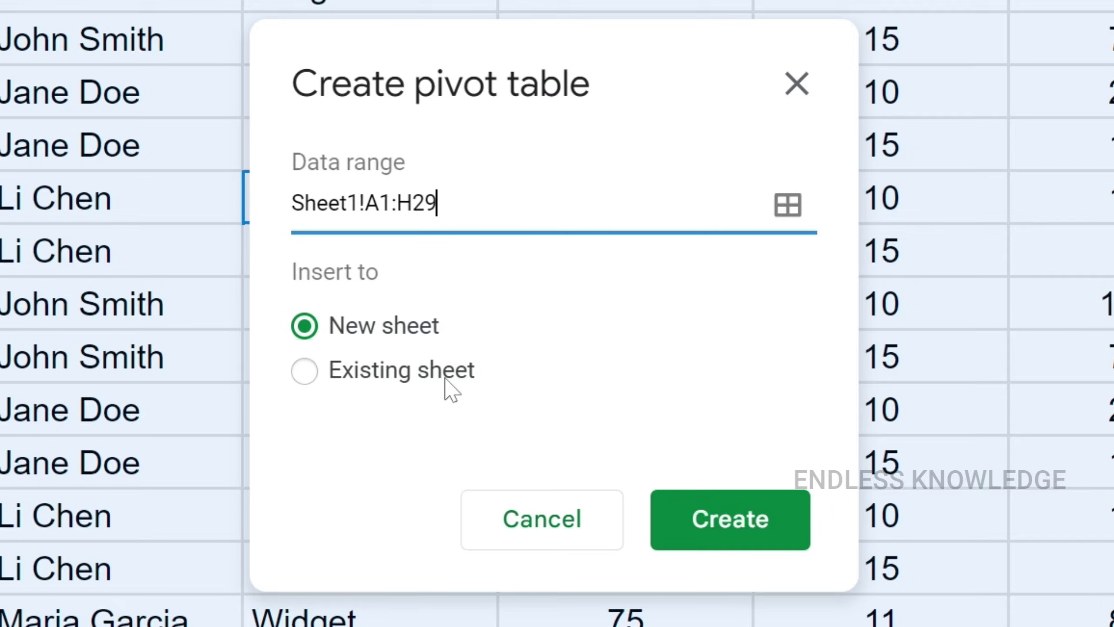
left_click(425, 380)
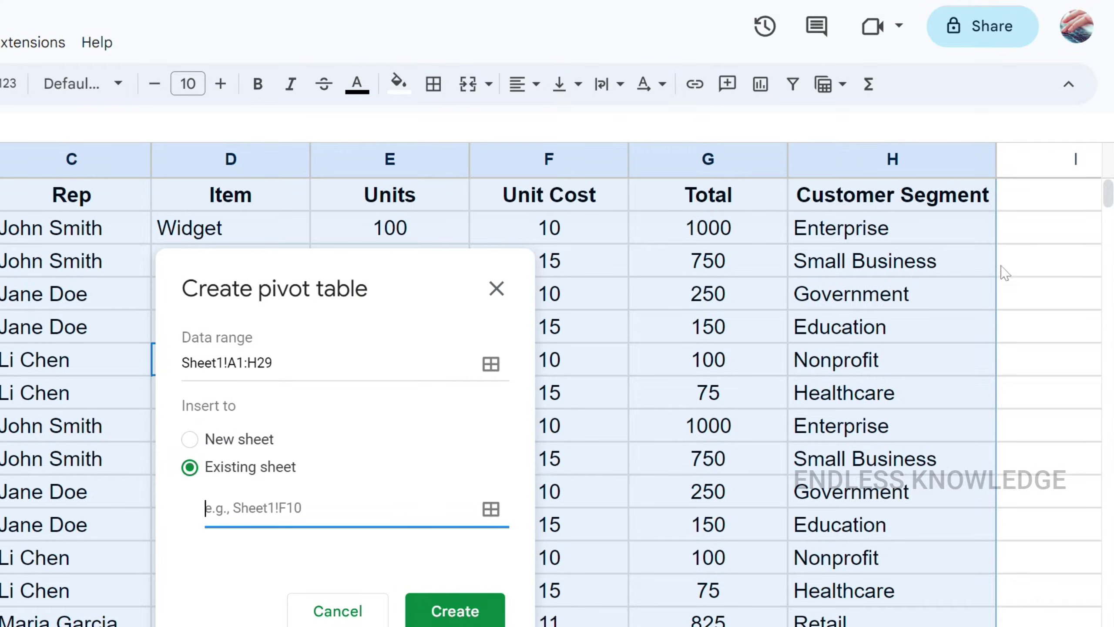
left_click(1036, 229)
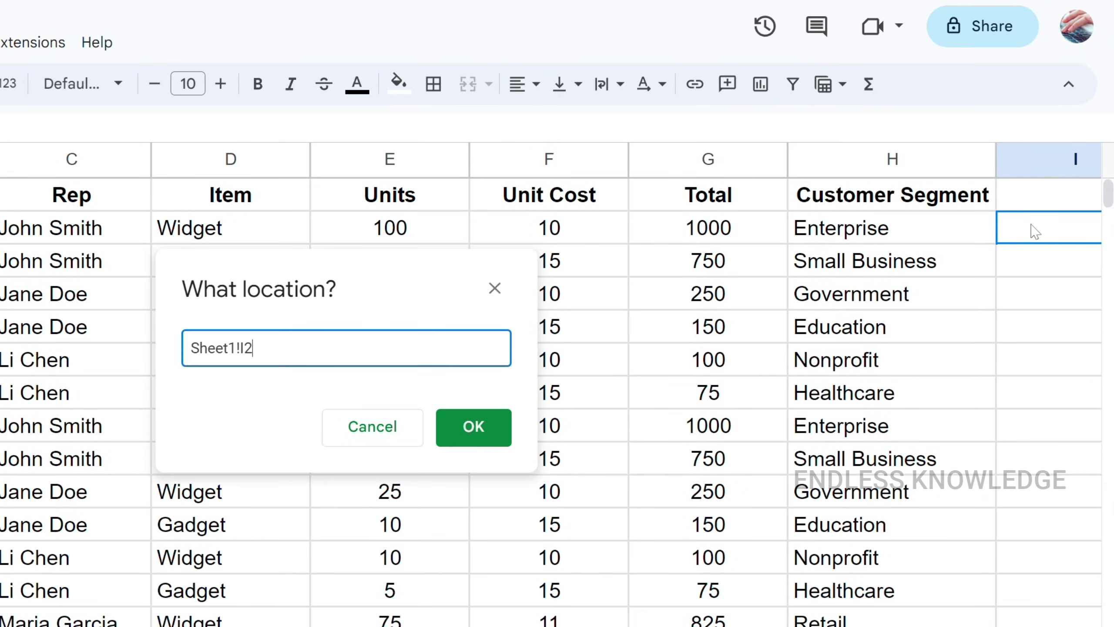
left_click(390, 419)
left_click(223, 415)
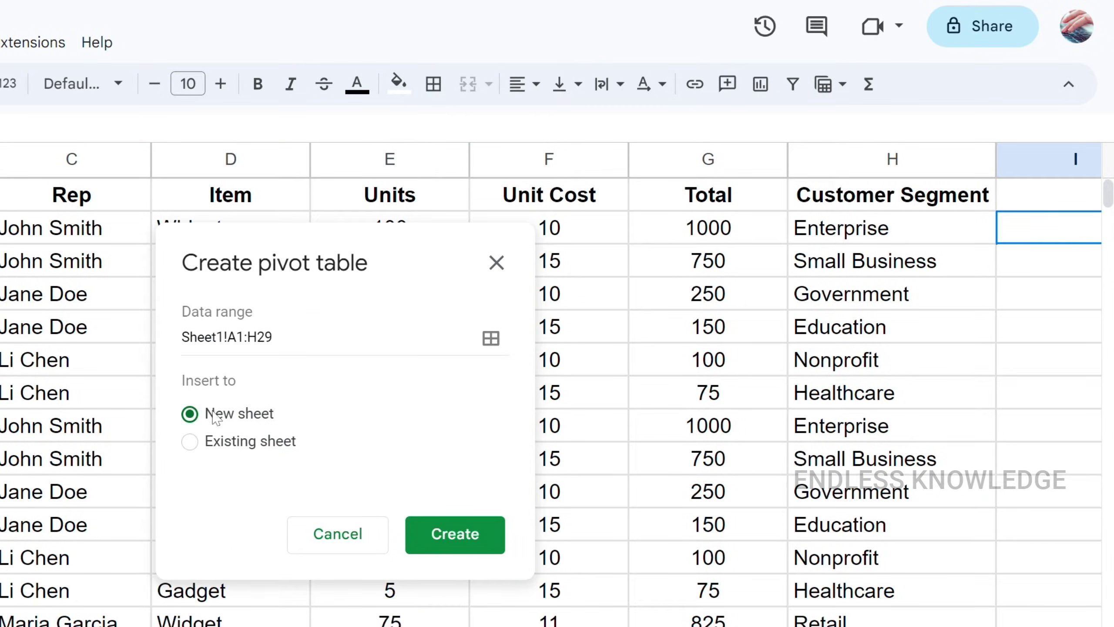
left_click(442, 543)
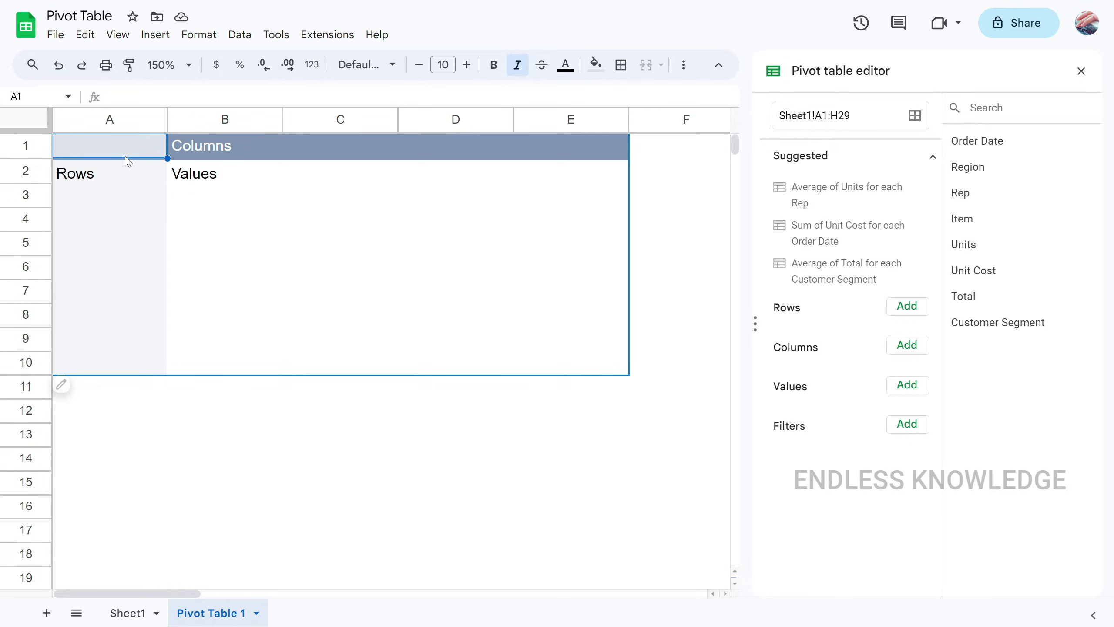
Try the suggested pivot table Average of Total for each Customer Segment and remove its row and value fields
left_click_drag(128, 152, 455, 324)
left_click(147, 205)
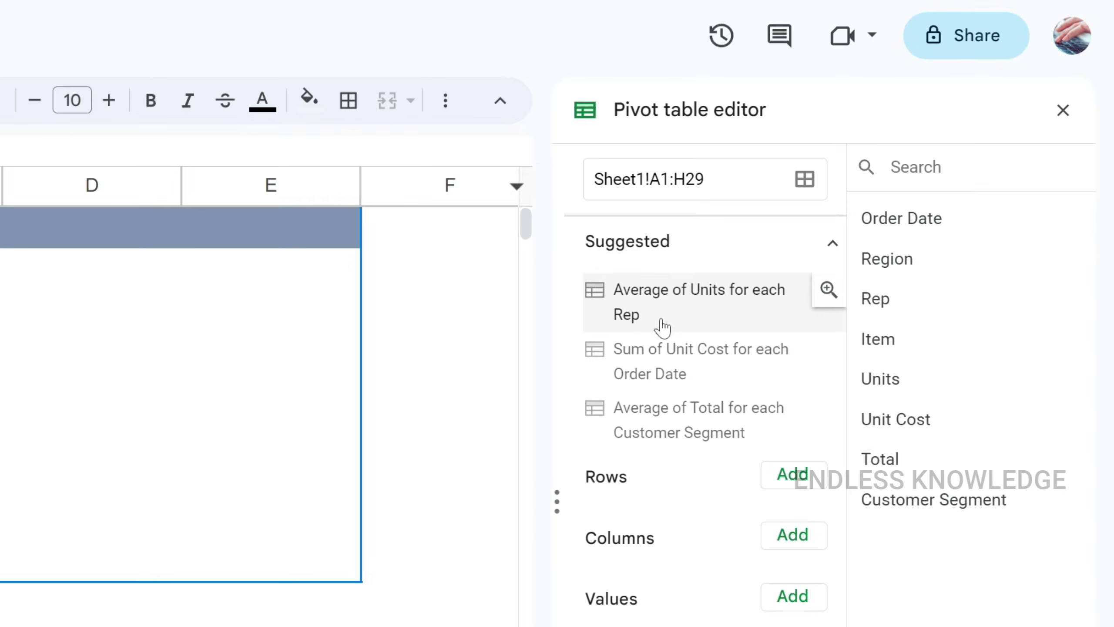
left_click(679, 422)
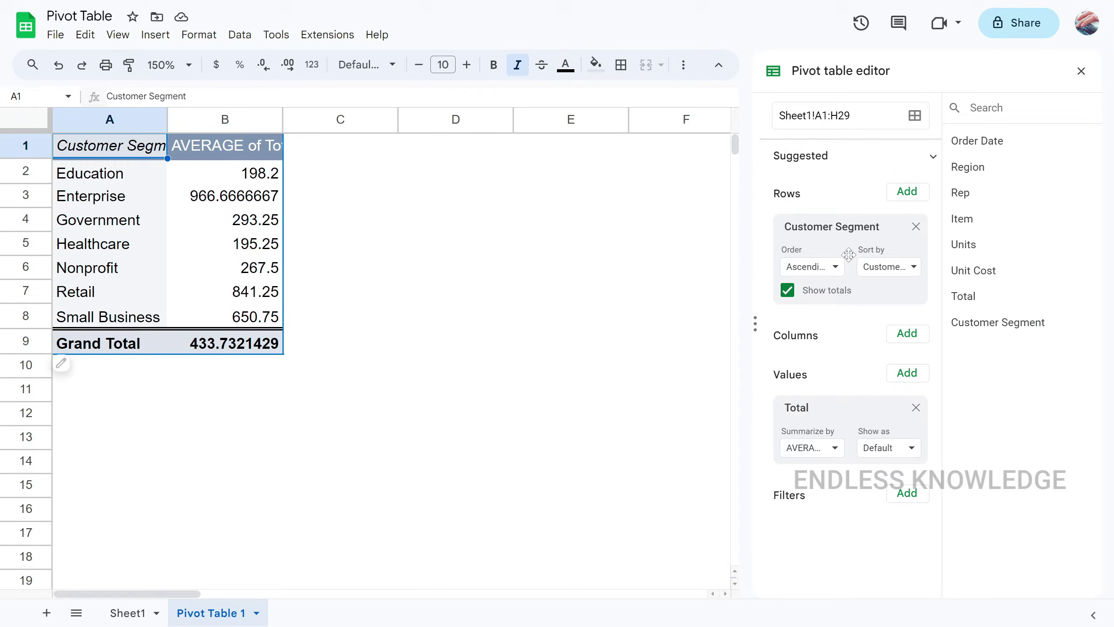
left_click(916, 226)
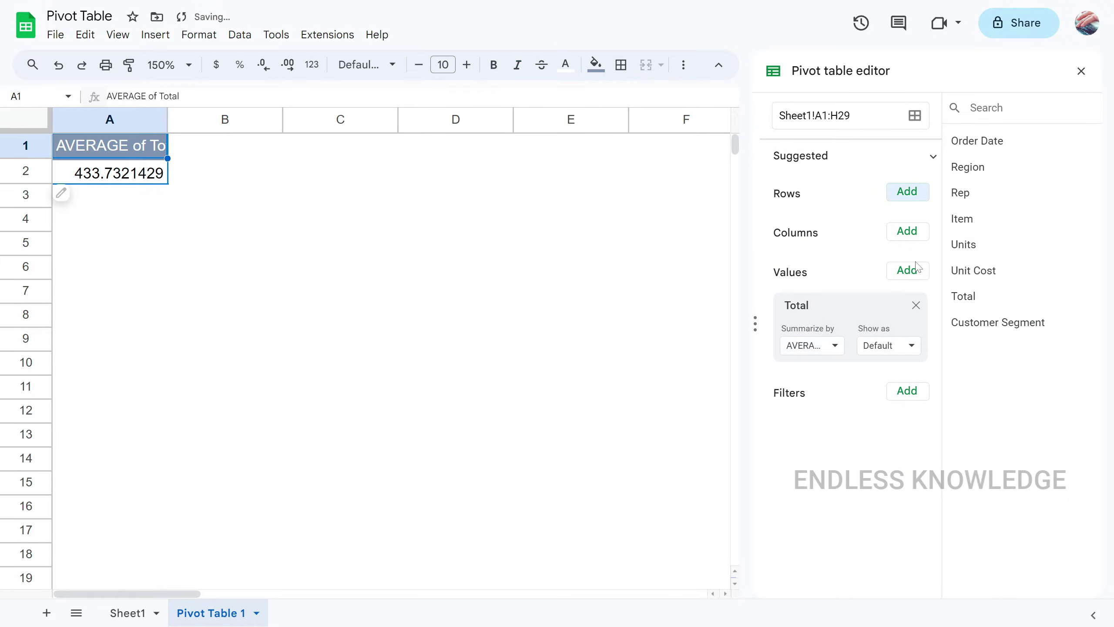
left_click(915, 306)
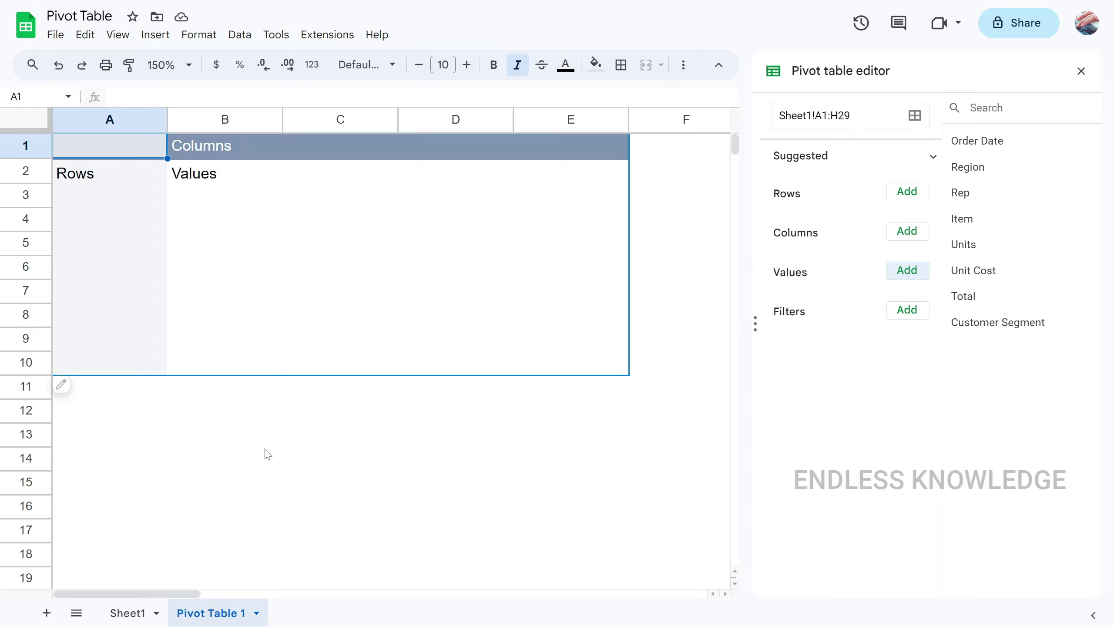
Check the source data on Sheet1 and the pivot table's data range, and return to the pivot table sheet
left_click(119, 613)
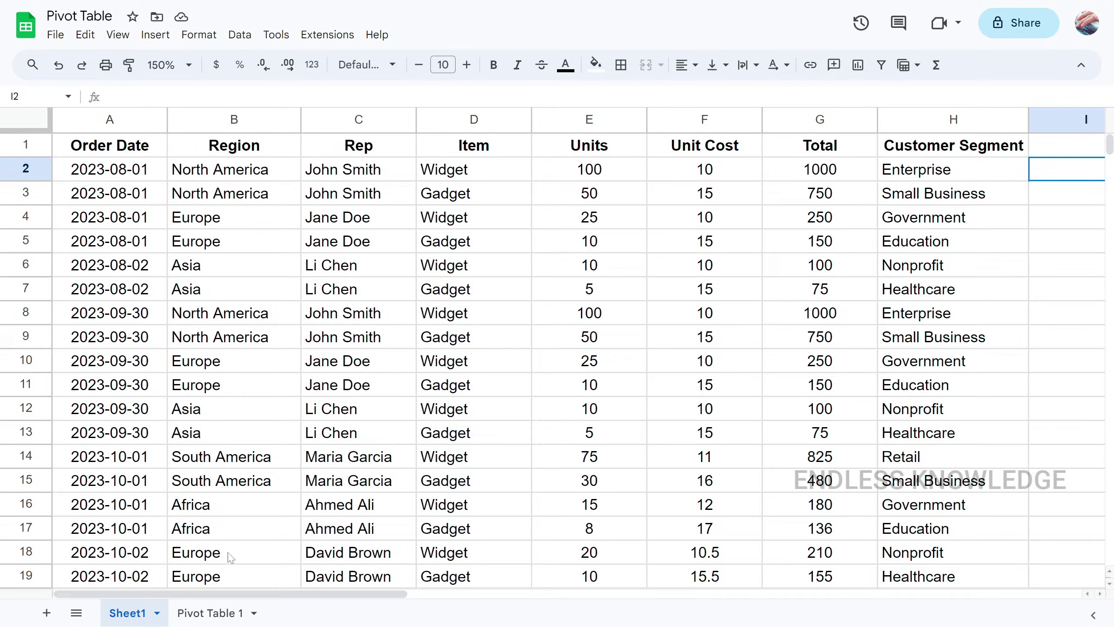
left_click(206, 613)
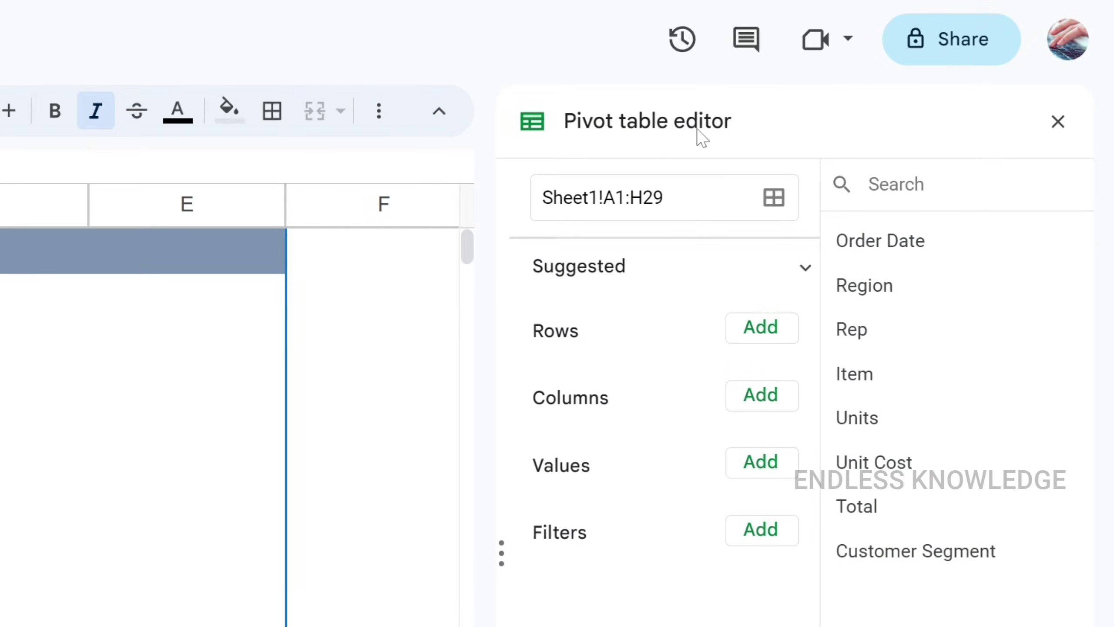
left_click(772, 199)
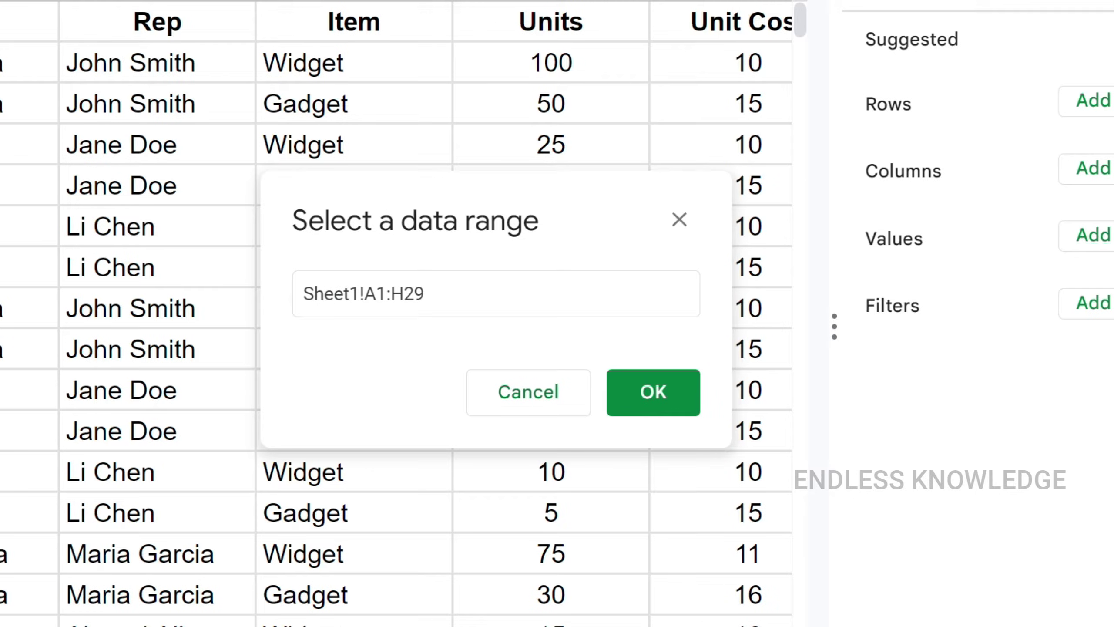
left_click(518, 397)
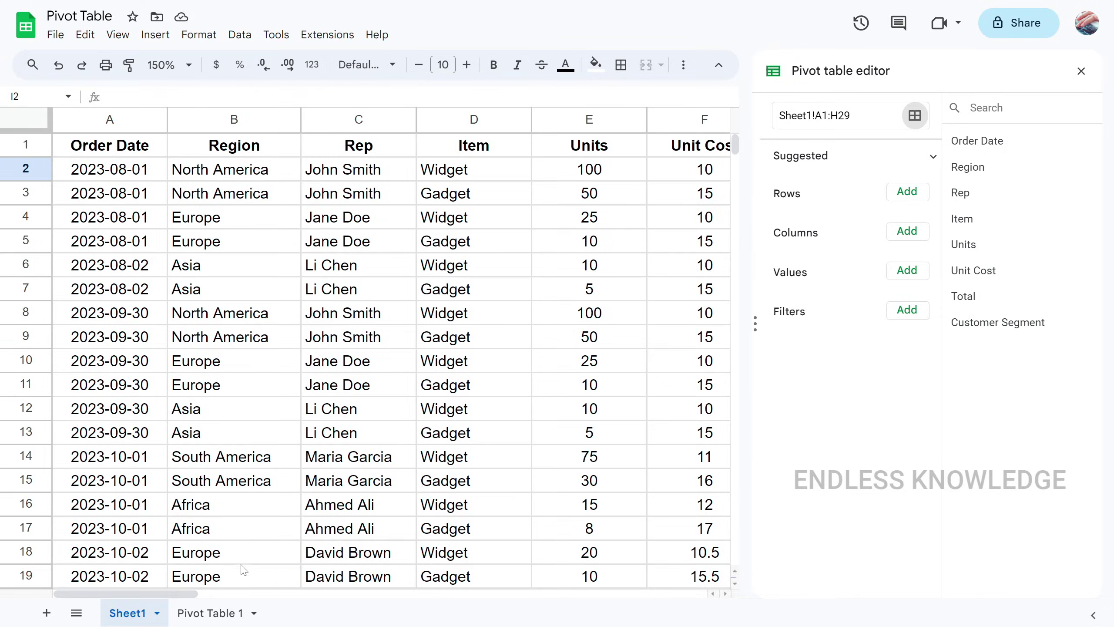
left_click(214, 613)
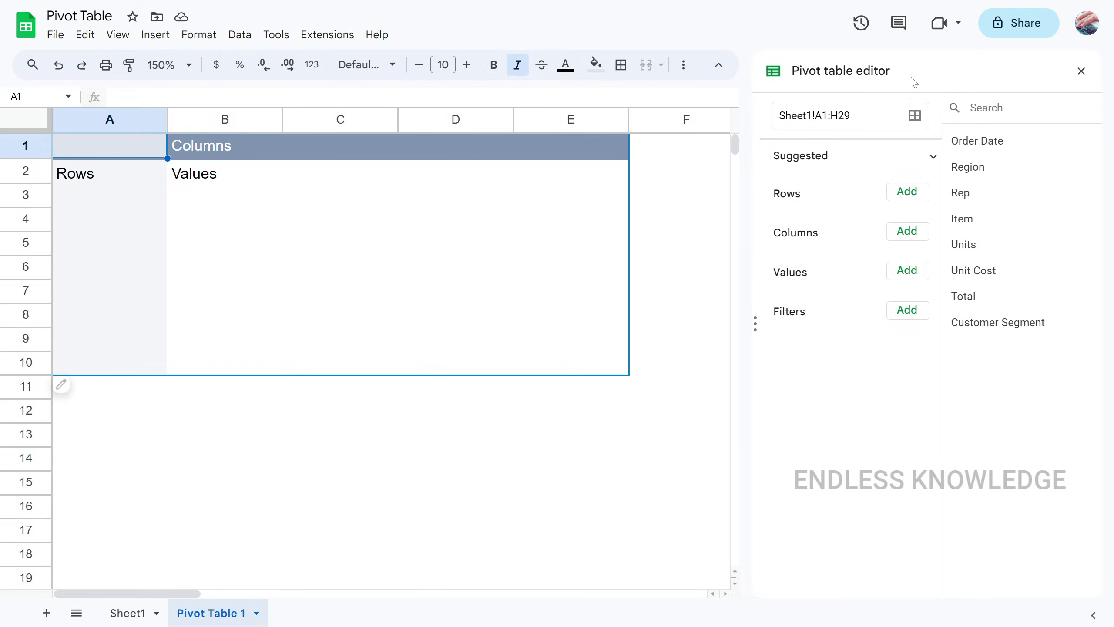
Close the pivot table editor and reopen it from the empty pivot table
left_click(1080, 71)
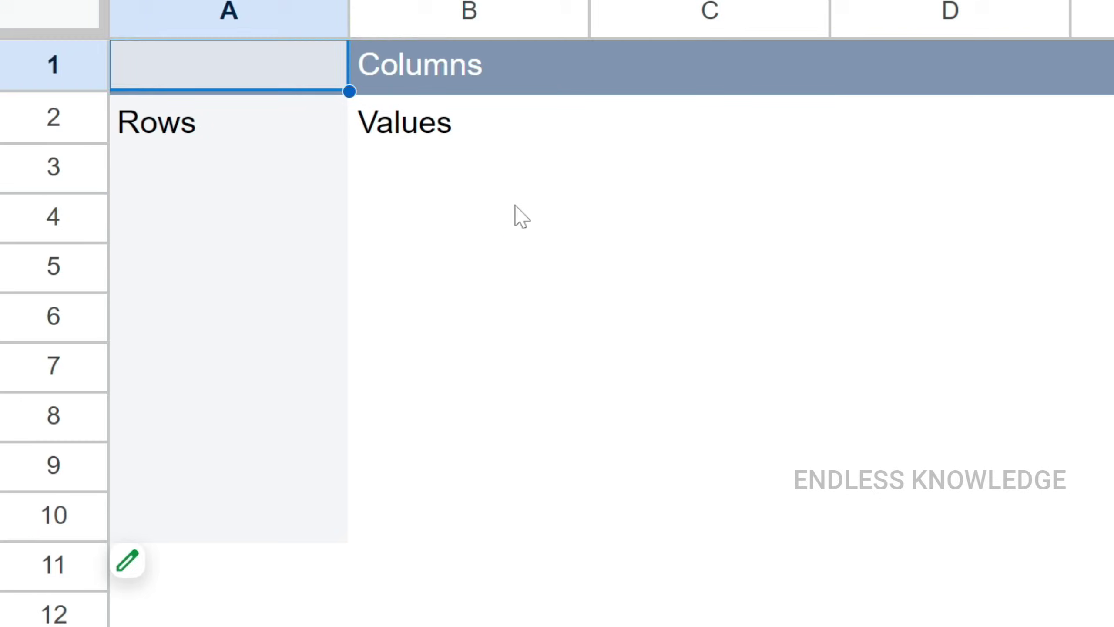
left_click(229, 224)
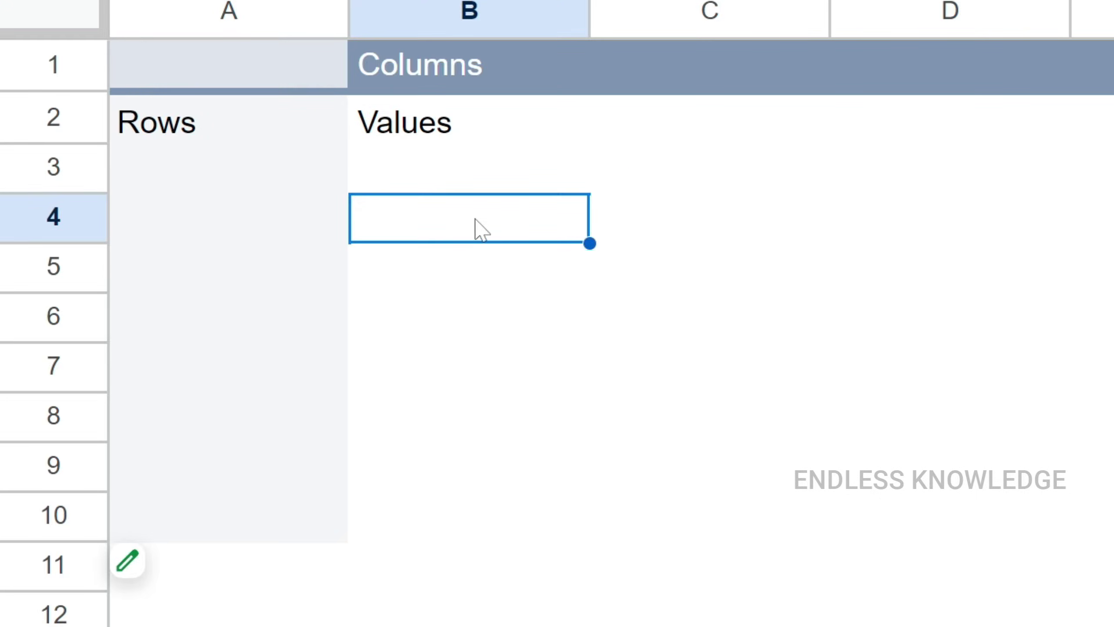
mouse_move(78, 393)
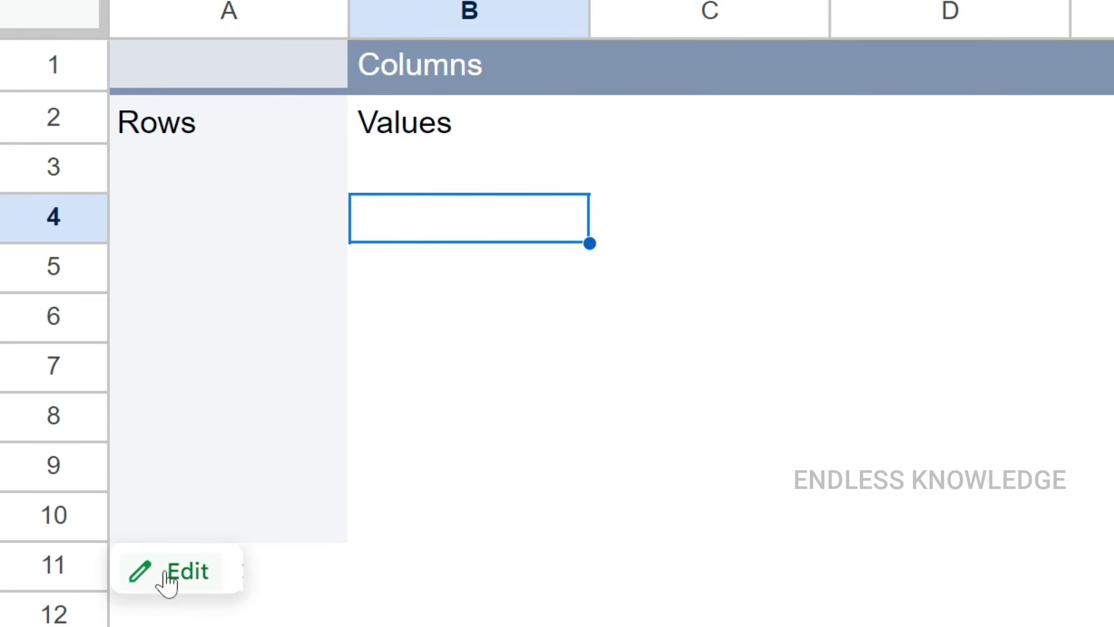
left_click(145, 585)
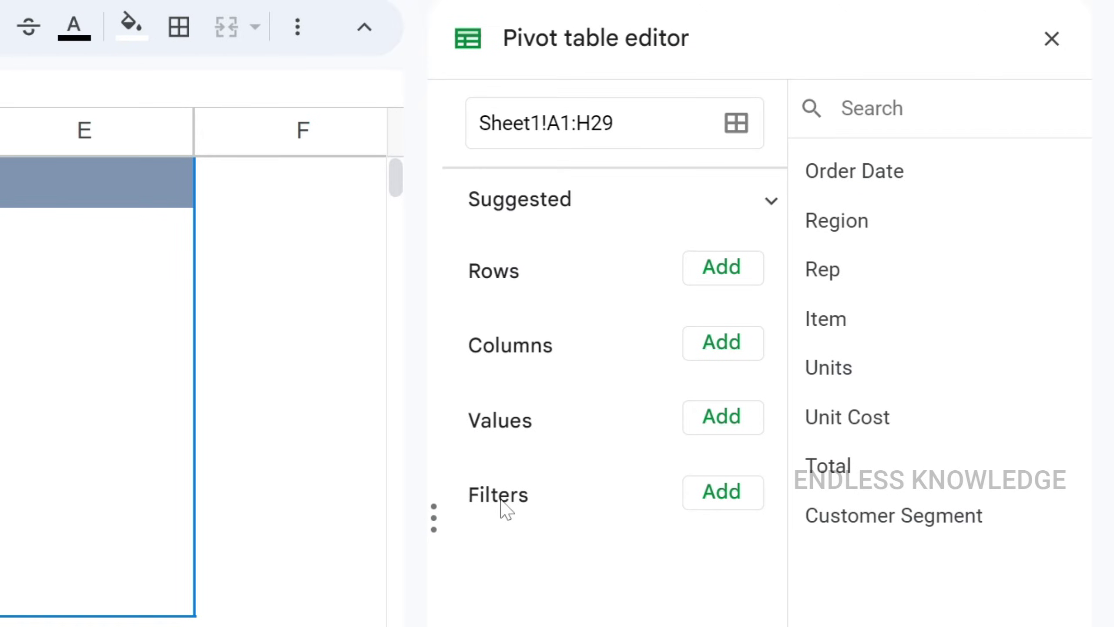
left_click_drag(142, 194, 145, 365)
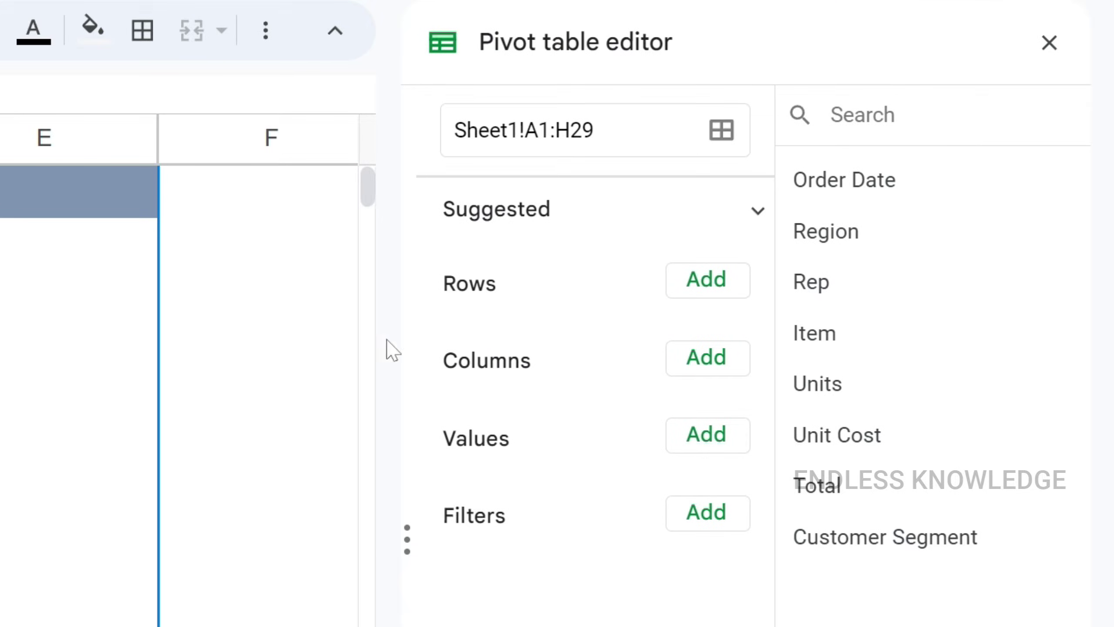
Add the Rep field to the pivot table's rows and check its sorting choices
left_click(721, 287)
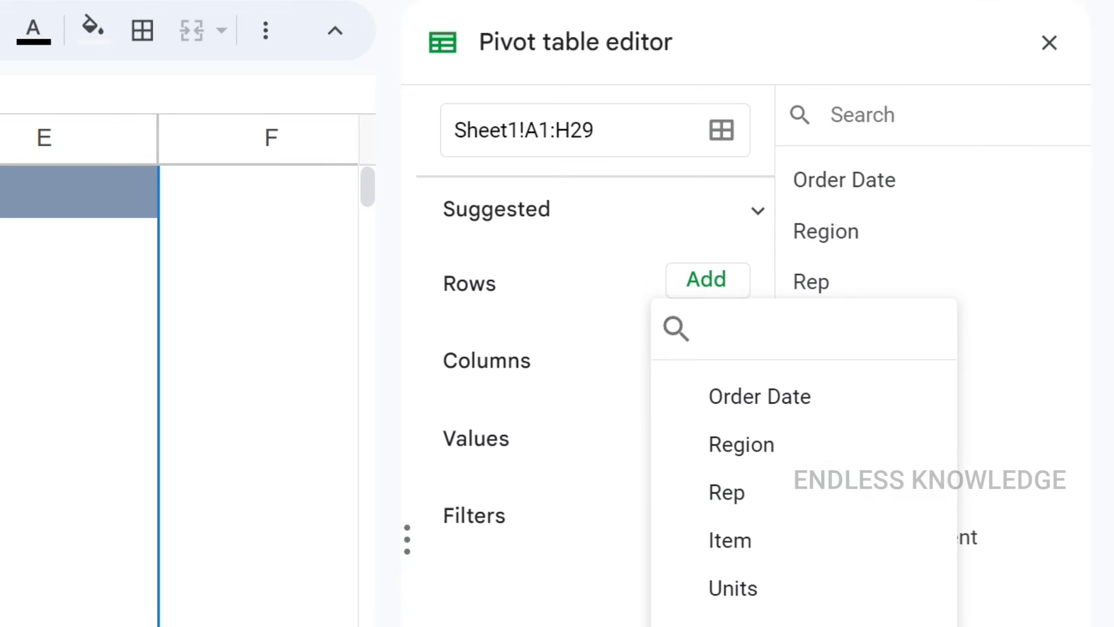
key("Escape")
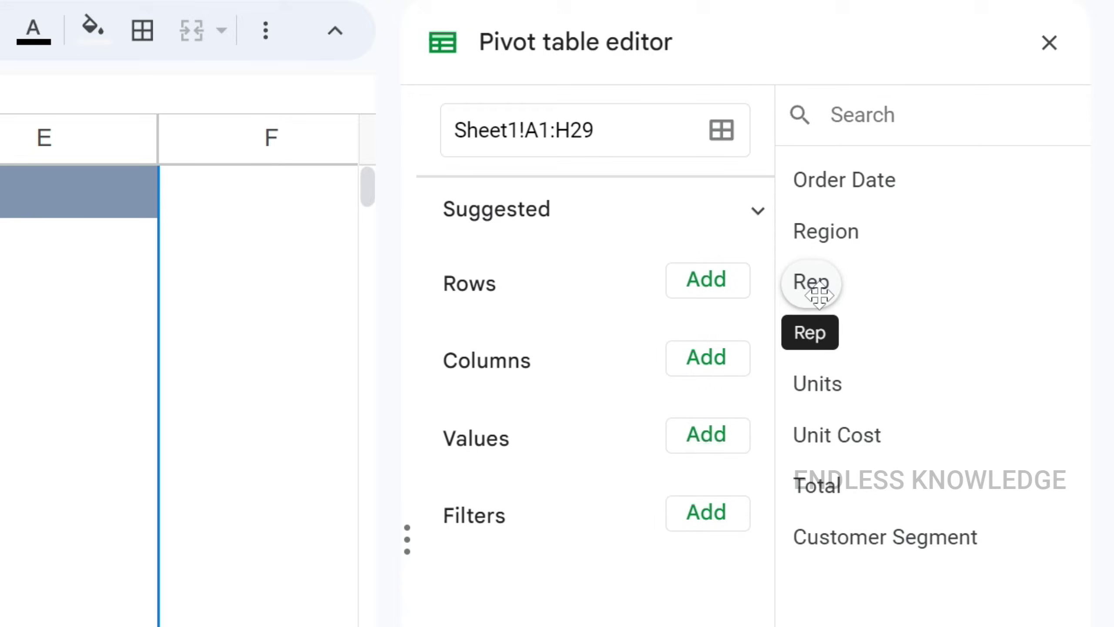
left_click_drag(819, 295, 482, 352)
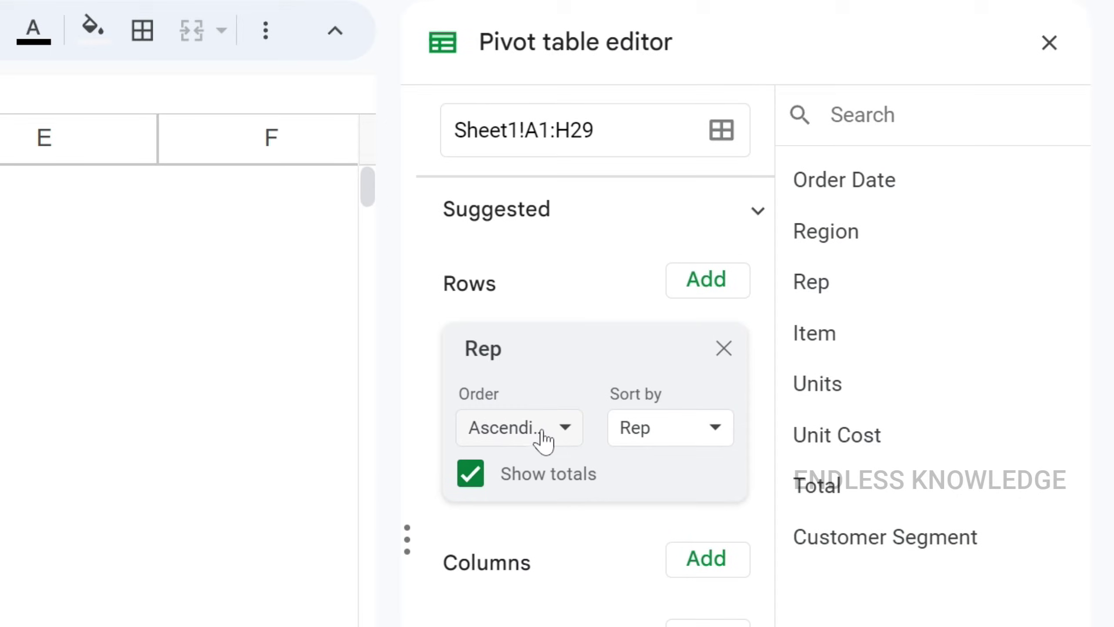
left_click(660, 435)
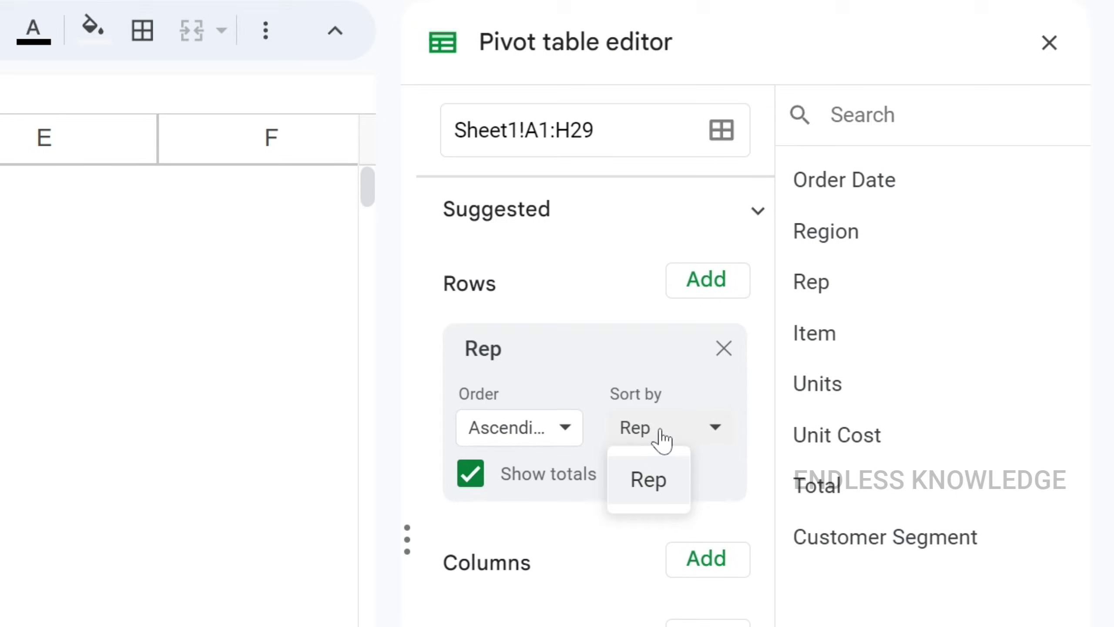
left_click(541, 370)
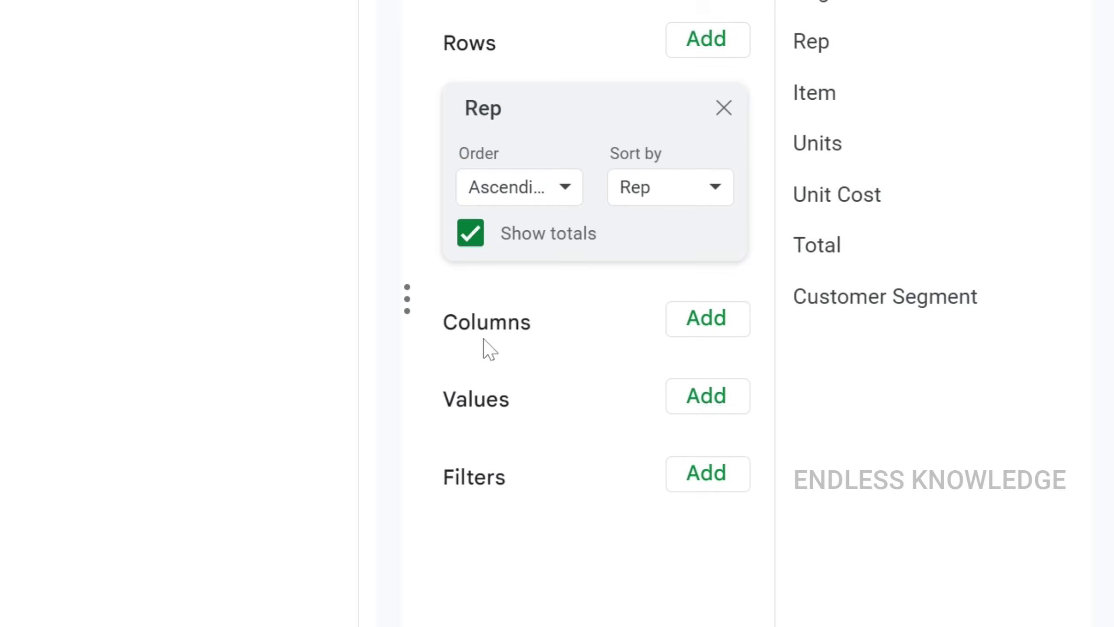
Add Region to the pivot table's columns and Total to its values
left_click(693, 325)
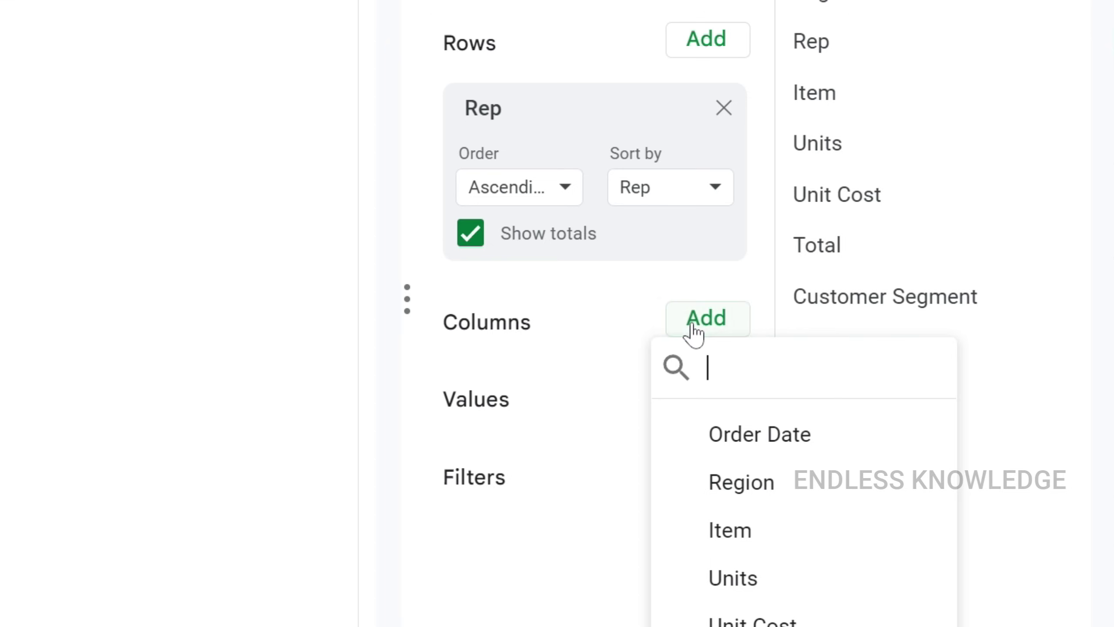
left_click(725, 489)
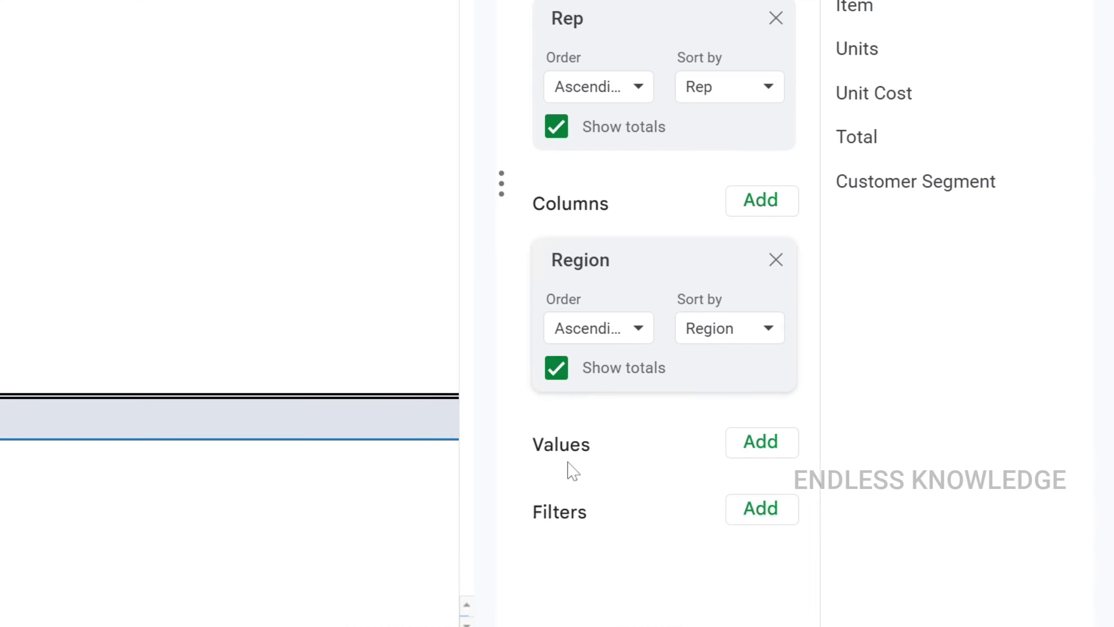
left_click_drag(978, 293, 981, 359)
left_click_drag(887, 244, 557, 467)
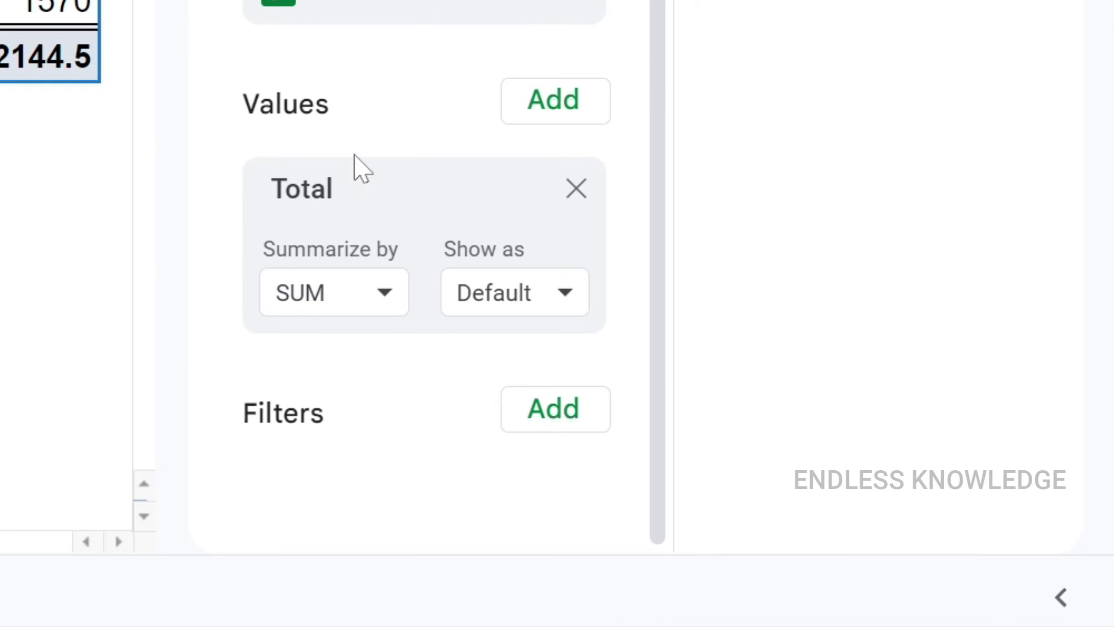
Try showing the Total values as % of row, and set them to show as % of column
left_click(507, 312)
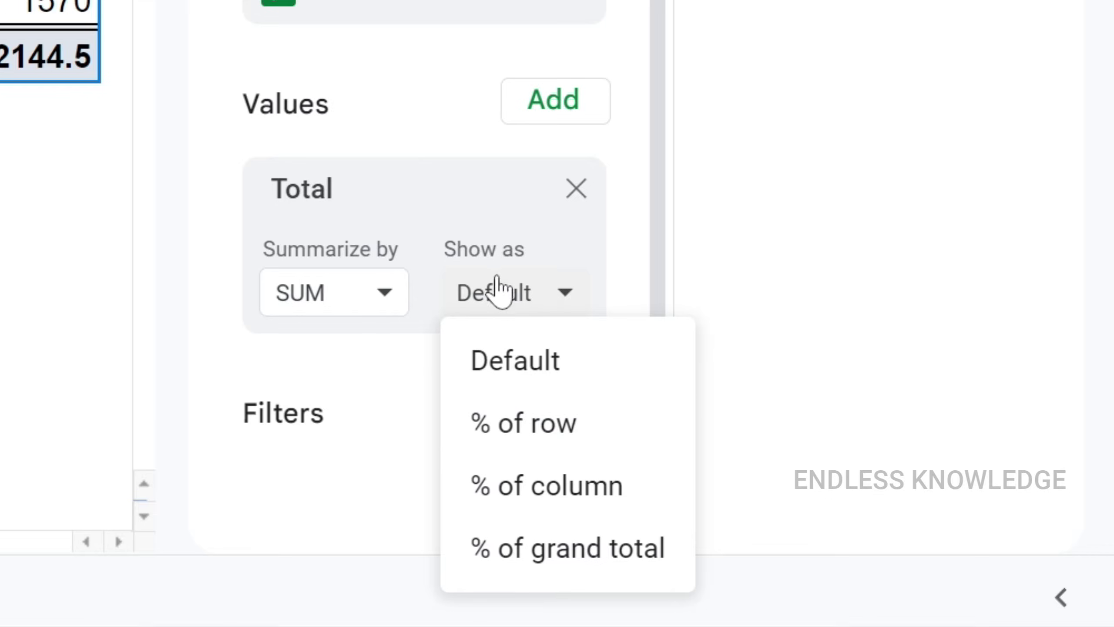
left_click(553, 424)
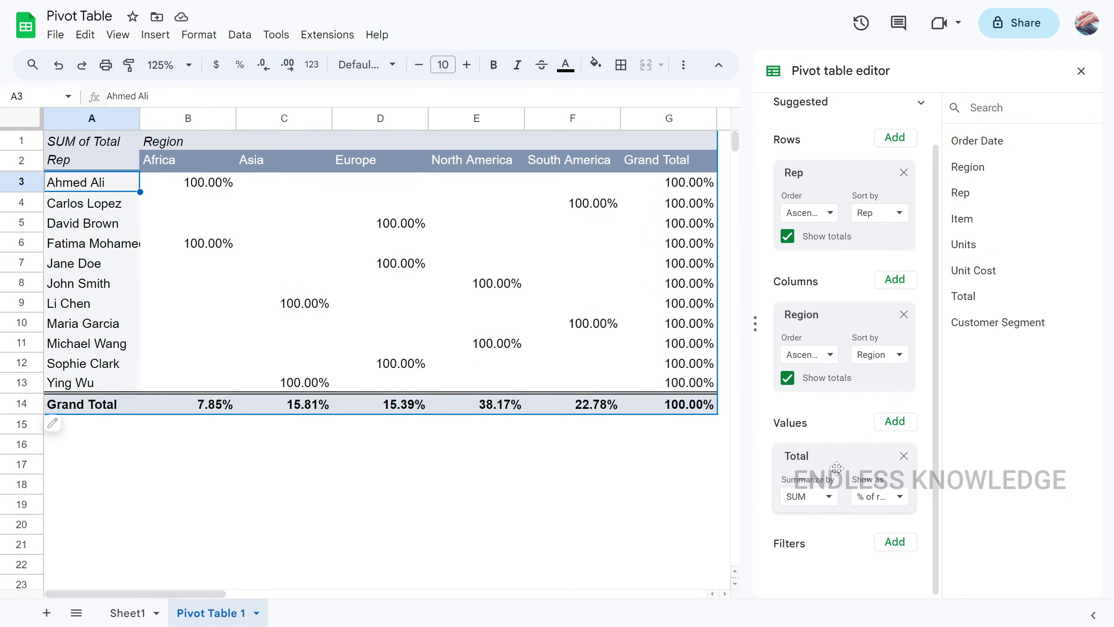
left_click(880, 496)
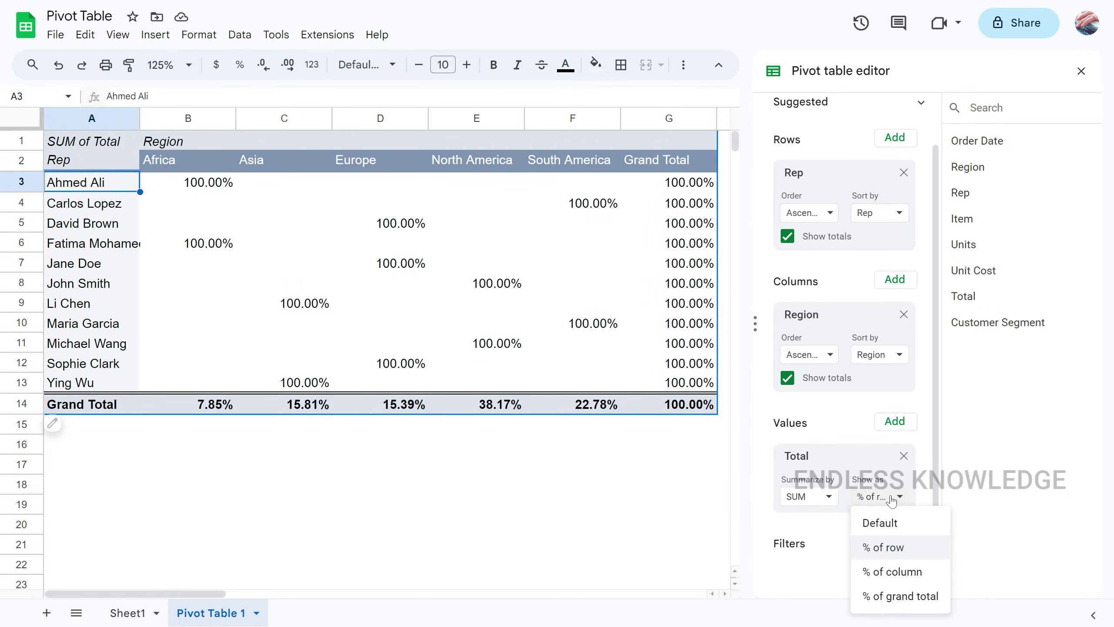
left_click(886, 572)
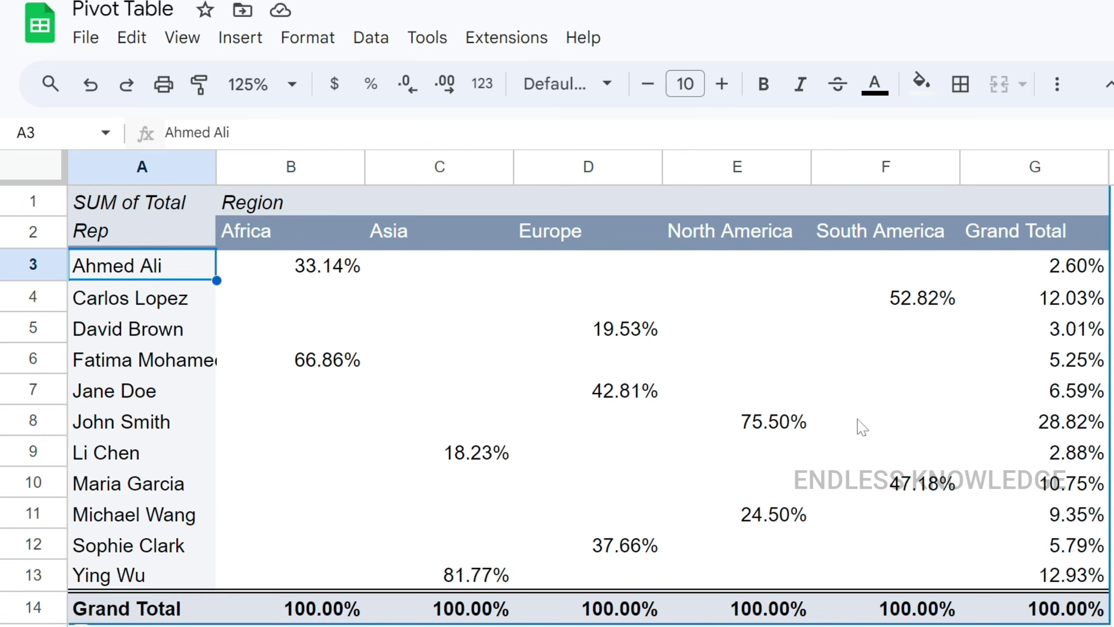
Examine the Asia percentage of the rep in row 9 of the pivot table
key("Down")
key("Down")
key("Down")
key("Down")
key("Down")
key("Down")
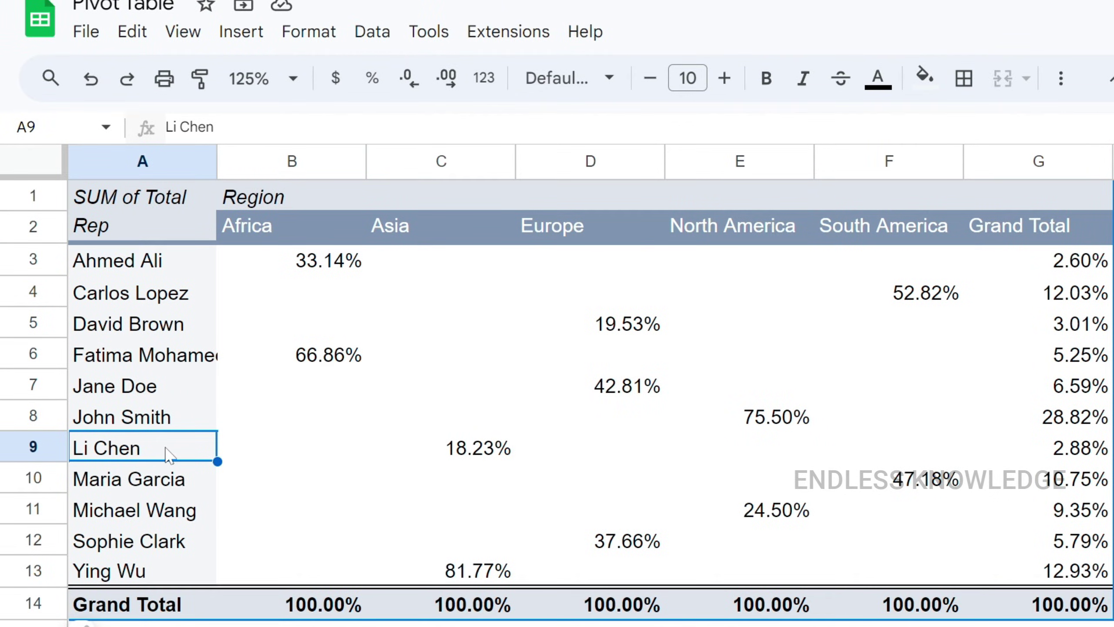
left_click(481, 456)
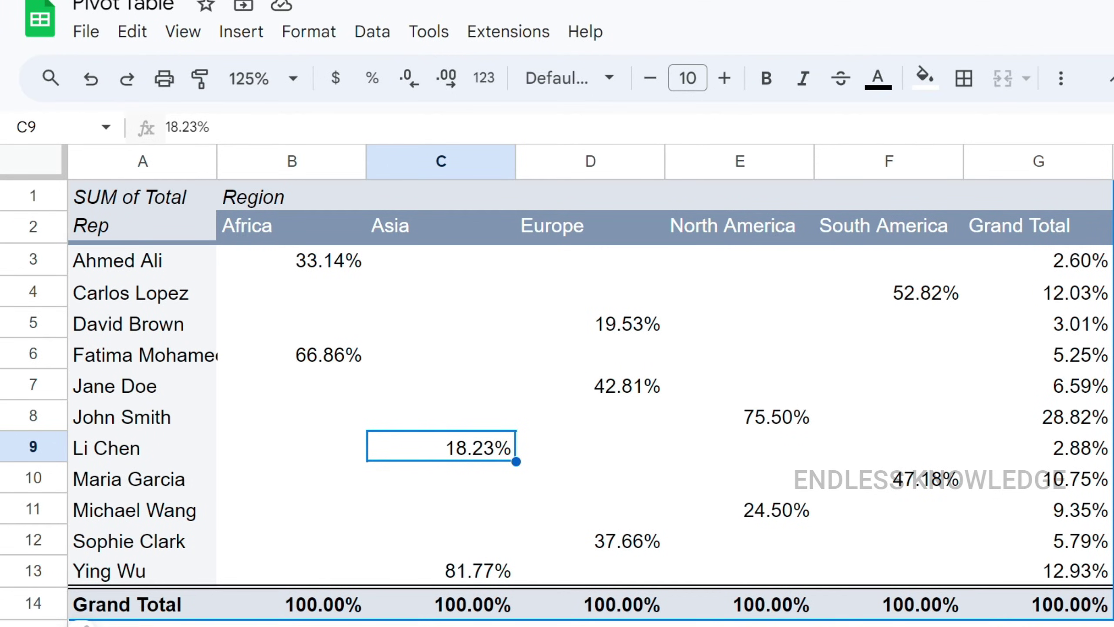
Check the Item values in Sheet1 and add Item to the pivot table's rows beneath Rep
key("ctrl+shift+Page_Up")
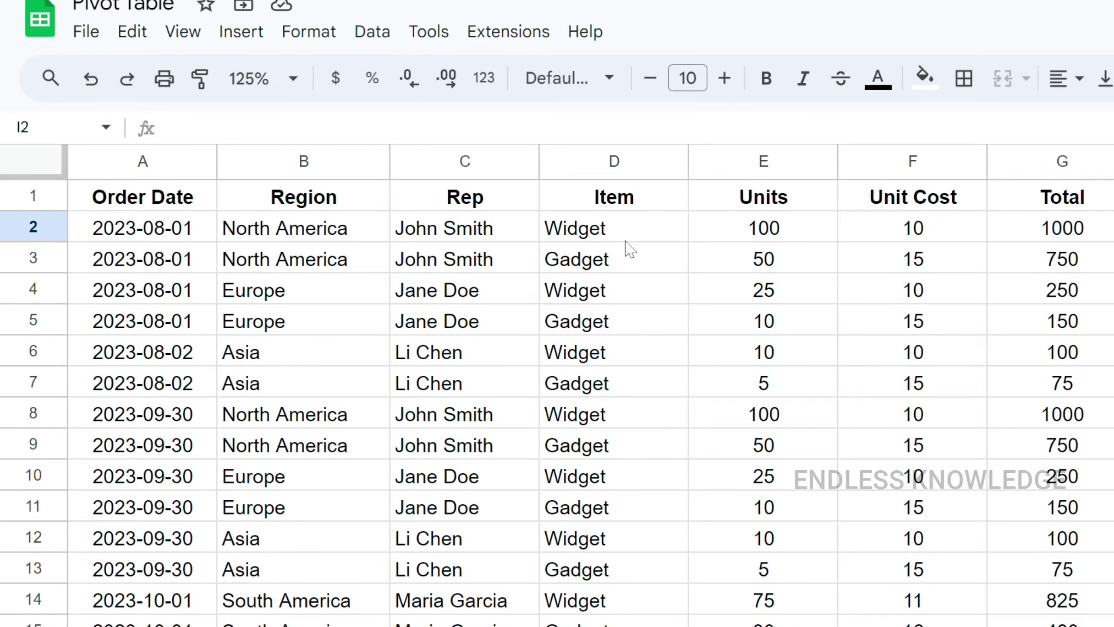
left_click(610, 231)
left_click(607, 266)
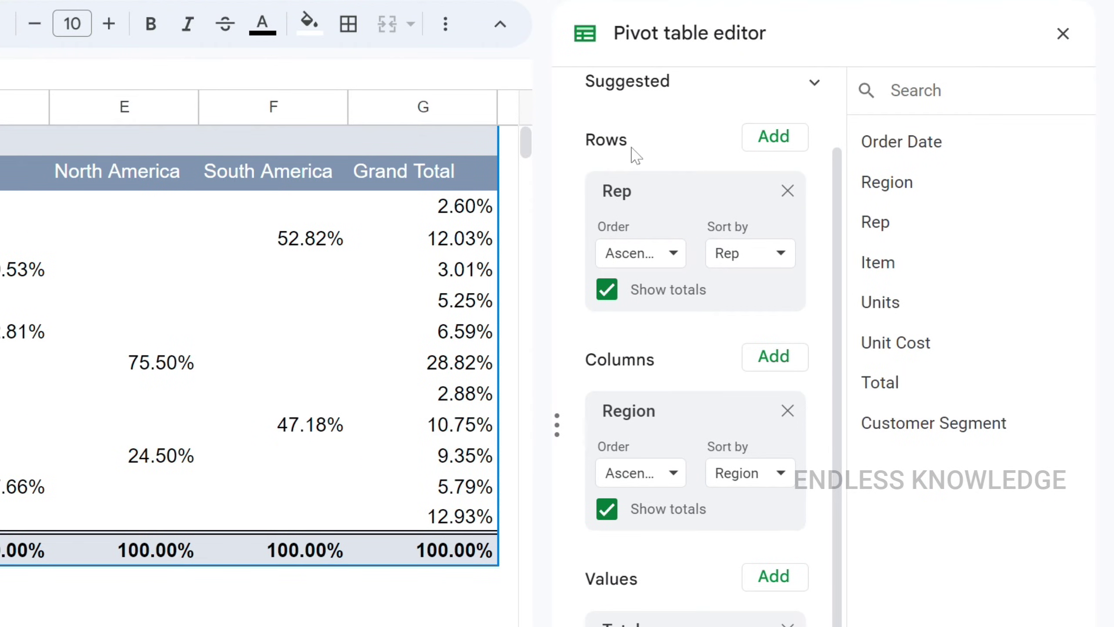
left_click_drag(865, 262, 636, 360)
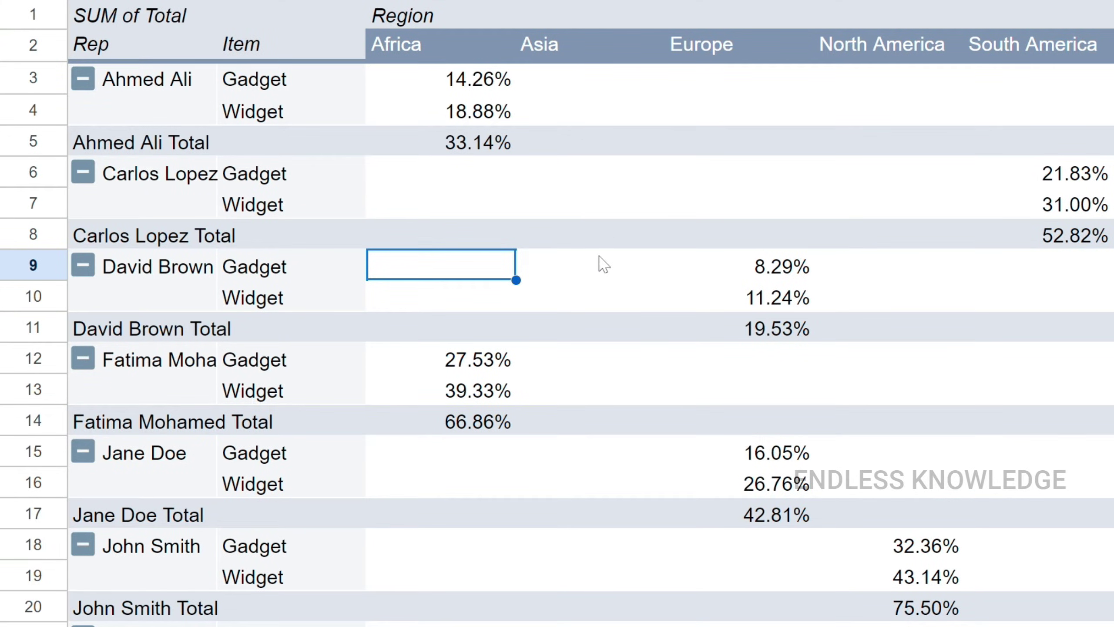
Review the Asia percentages split by item, and set the Total values to show as Default
scroll(607, 352, "down", 3)
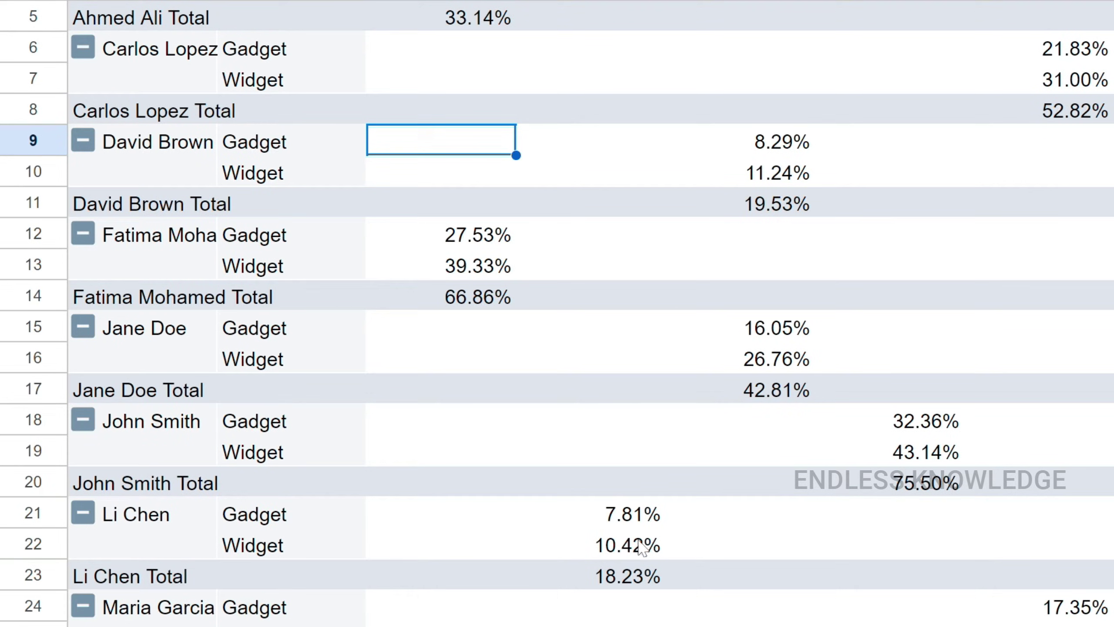
left_click(620, 581)
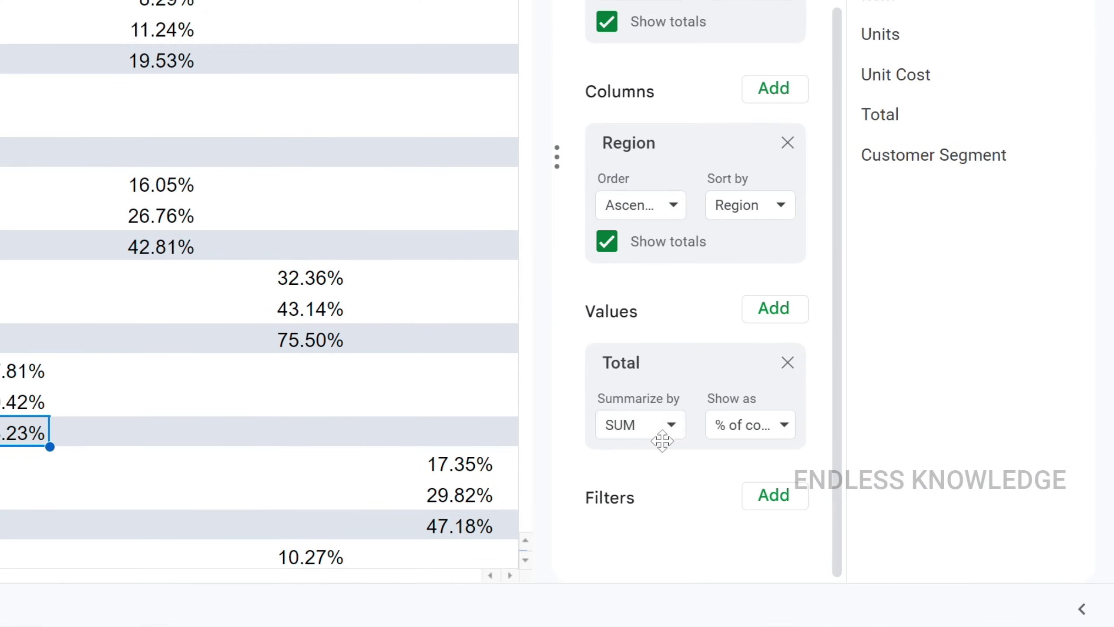
left_click(761, 431)
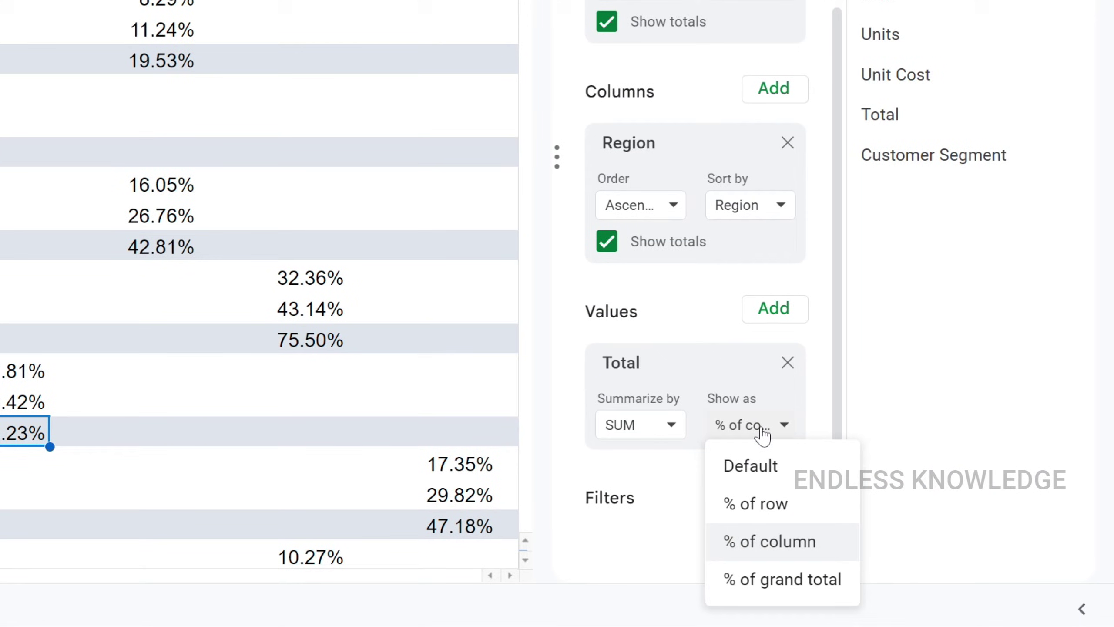
left_click(762, 473)
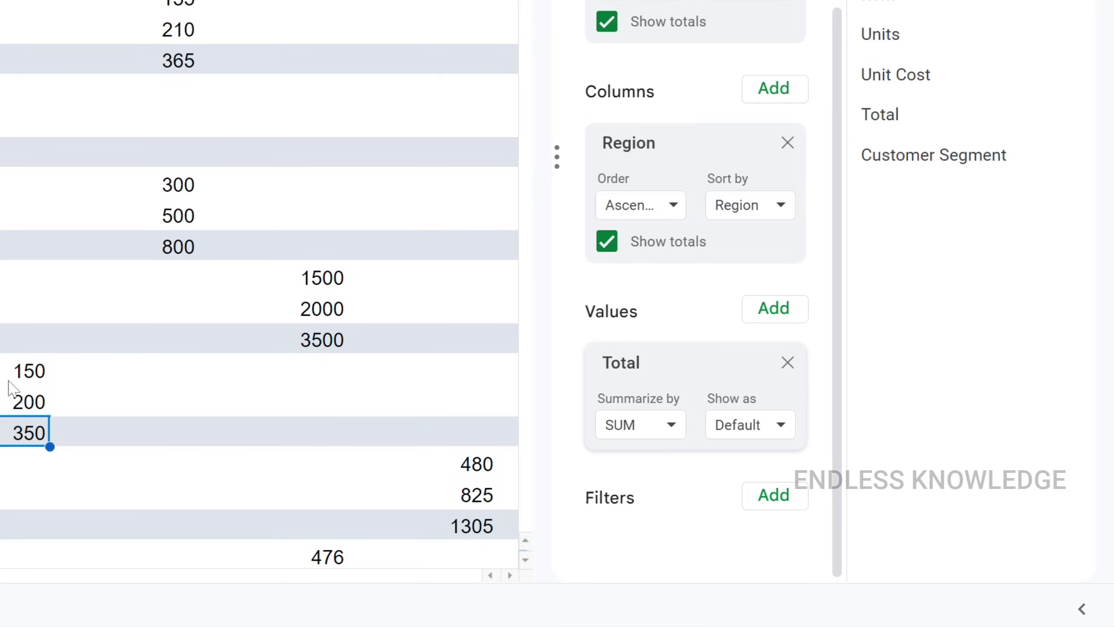
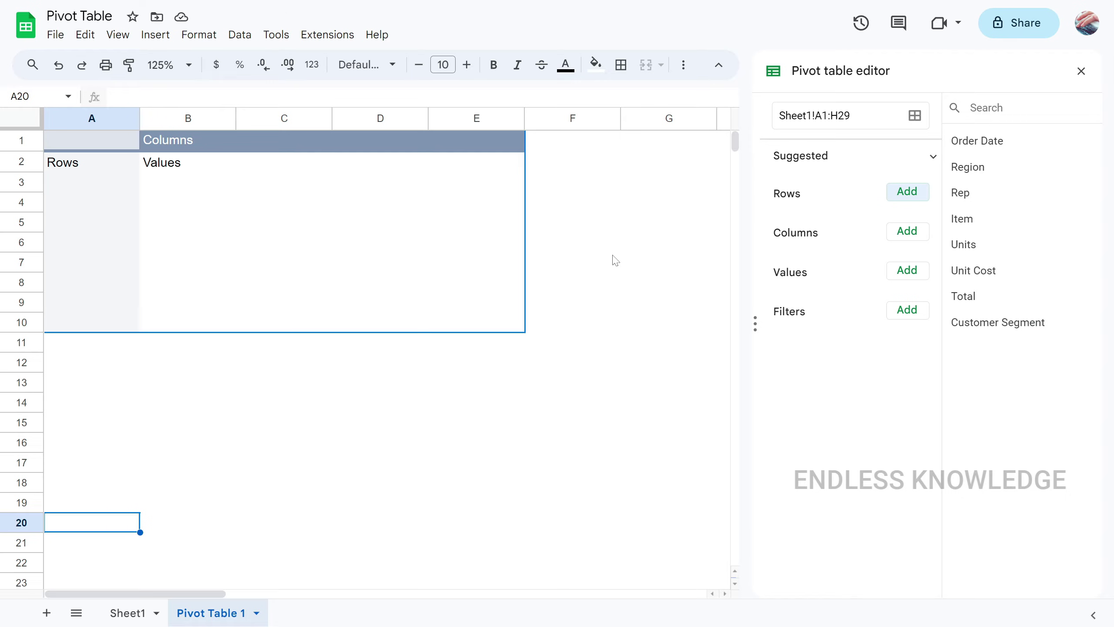
Check the order dates in Sheet1 and add Order Date to the rows of the empty pivot table
left_click(149, 608)
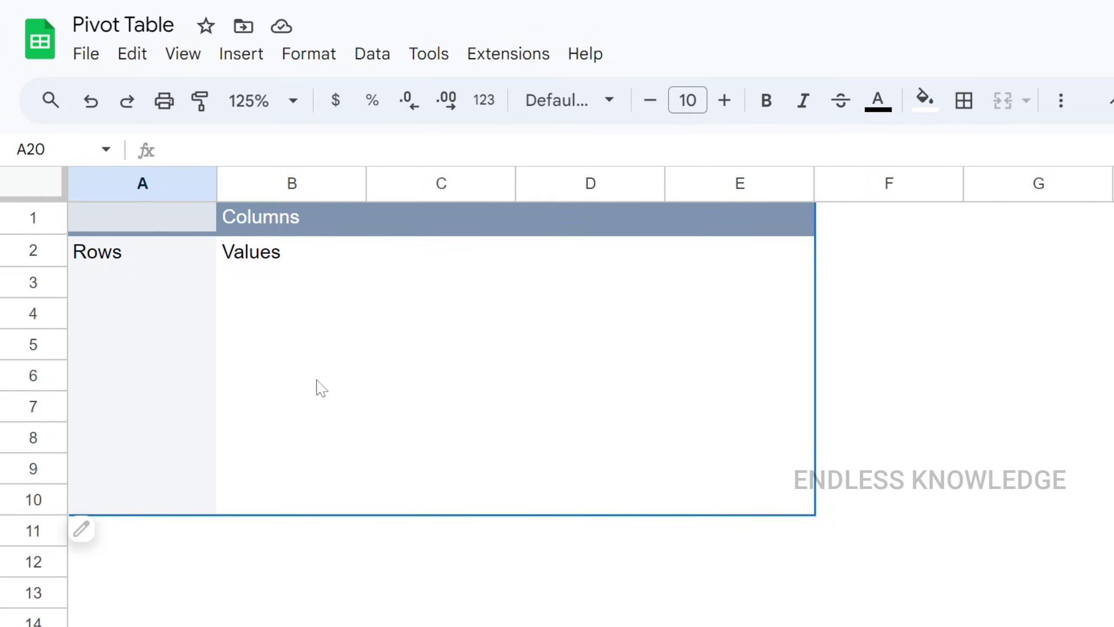
left_click(274, 380)
left_click_drag(910, 220, 667, 348)
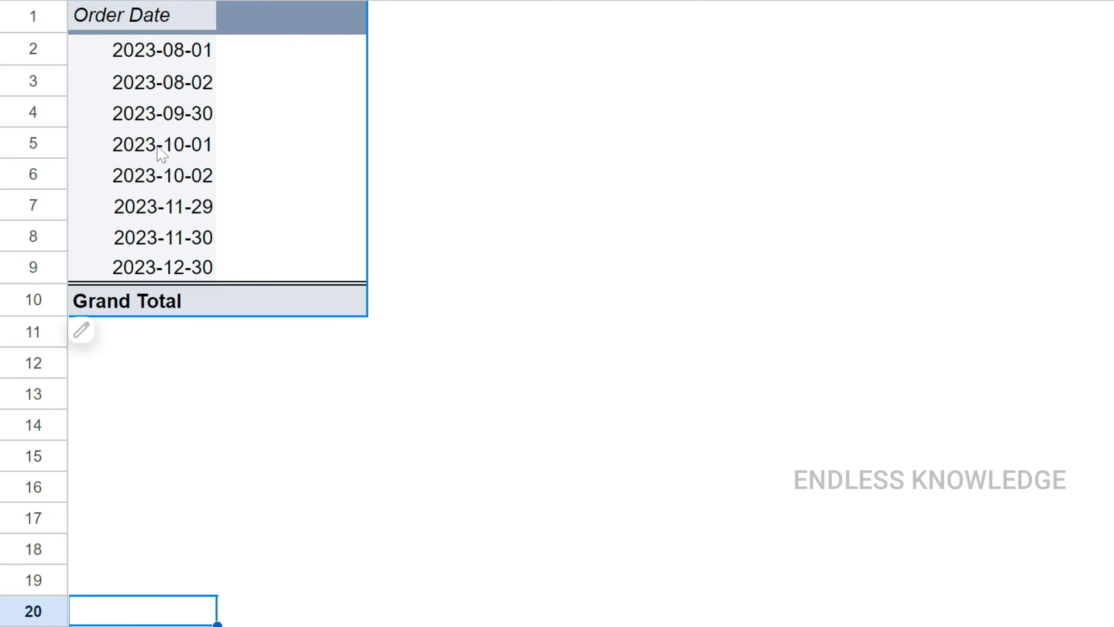
Group the pivot table's order dates by Month and review the month rows
right_click(158, 147)
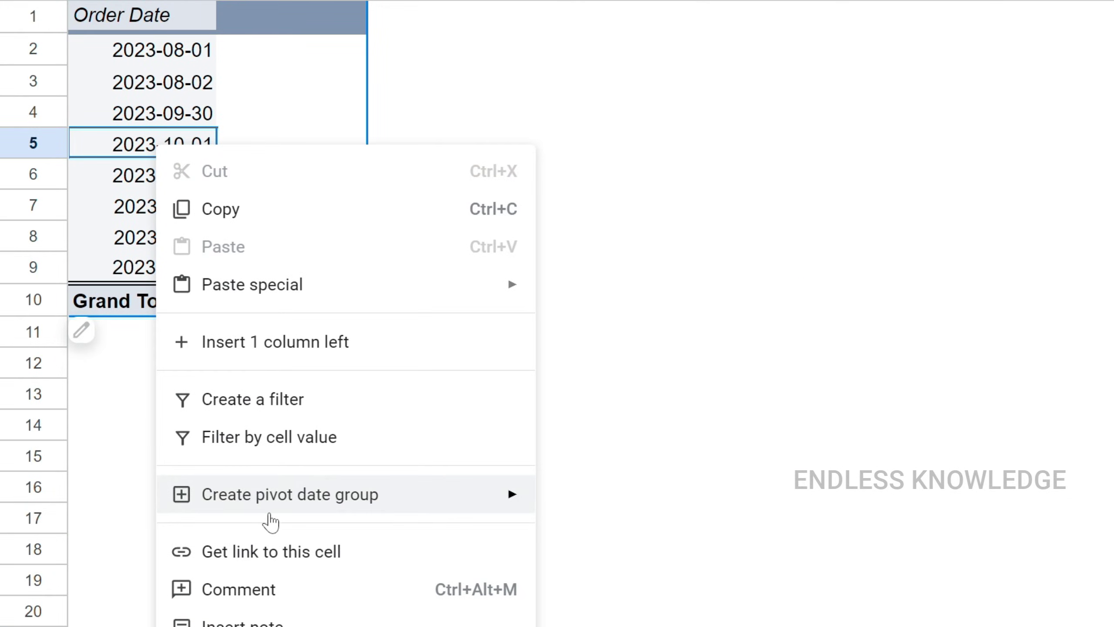
mouse_move(269, 515)
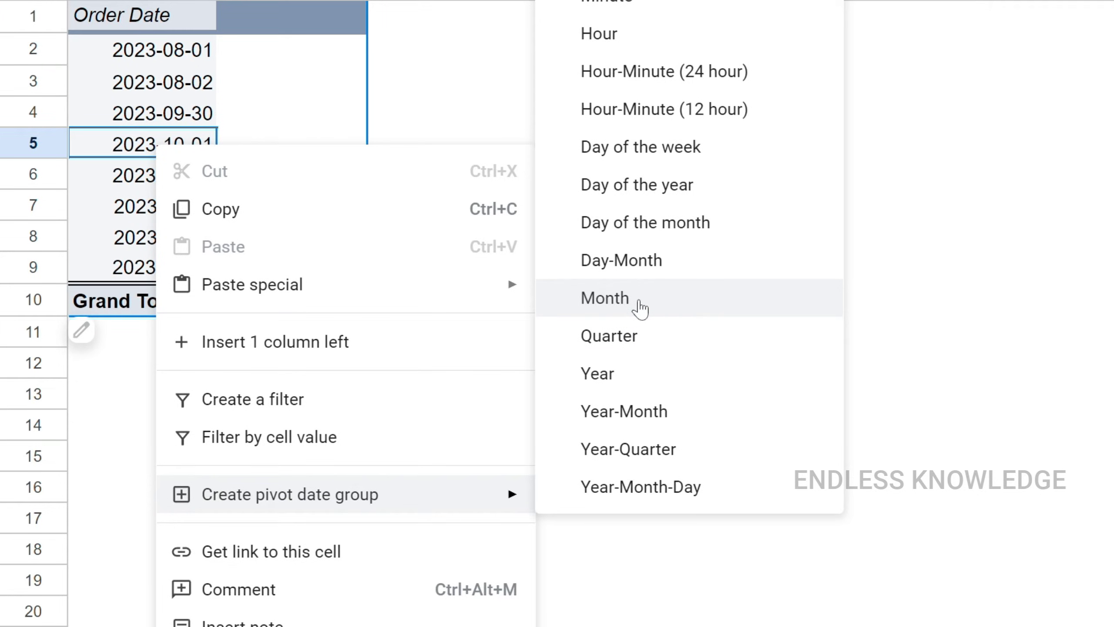
left_click(666, 305)
left_click_drag(174, 60, 179, 174)
left_click(198, 113)
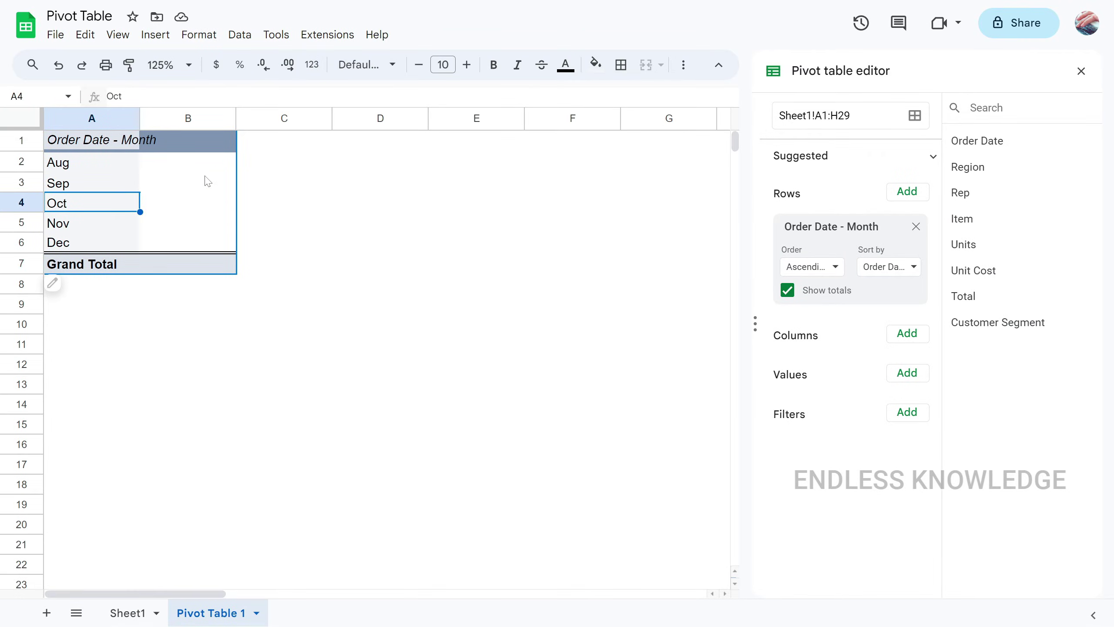
Add Item to the columns and Total to the values of the monthly pivot table
left_click(920, 336)
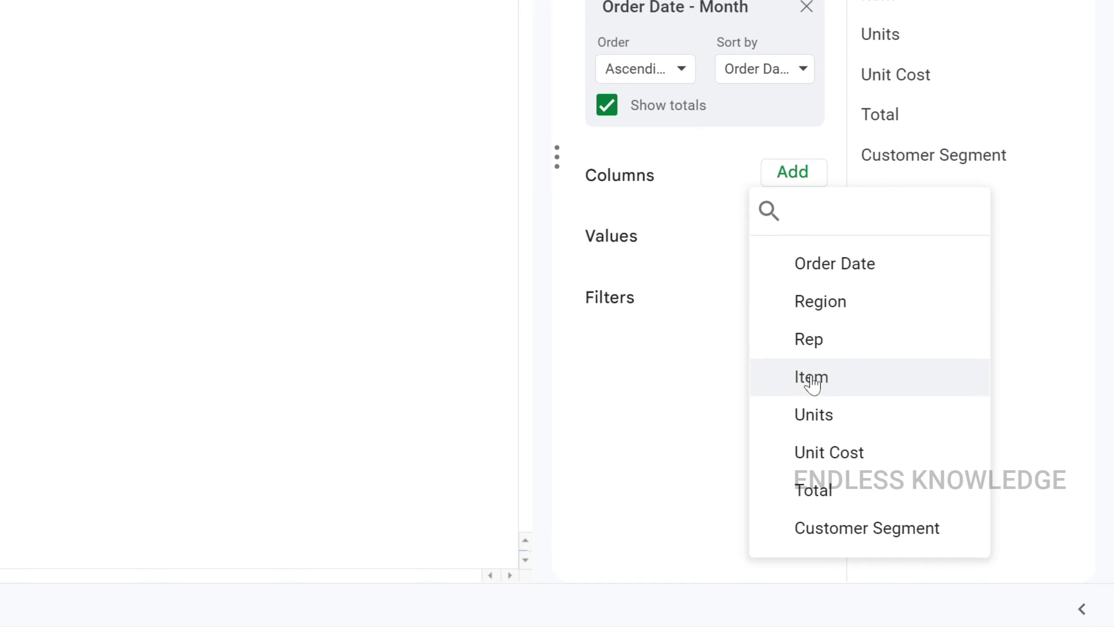
left_click(811, 377)
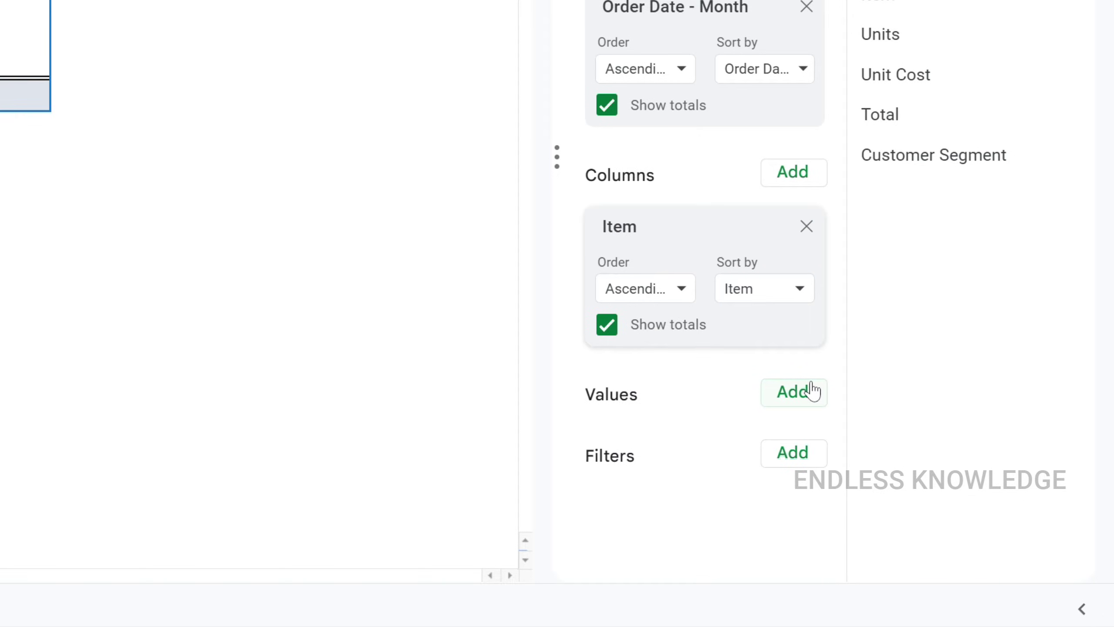
left_click(809, 391)
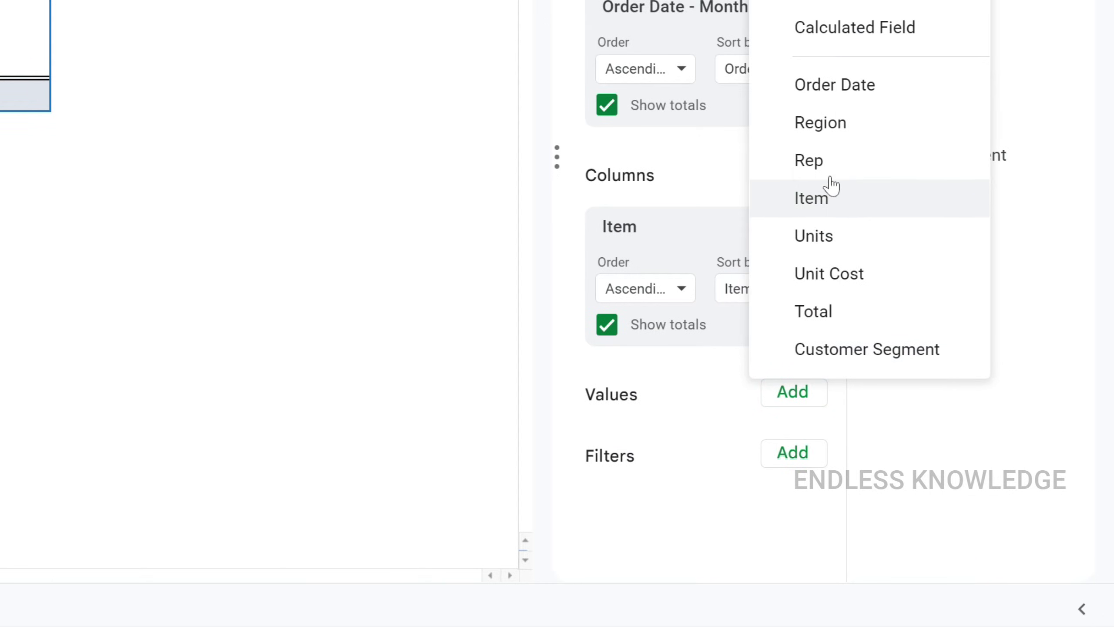
left_click(819, 311)
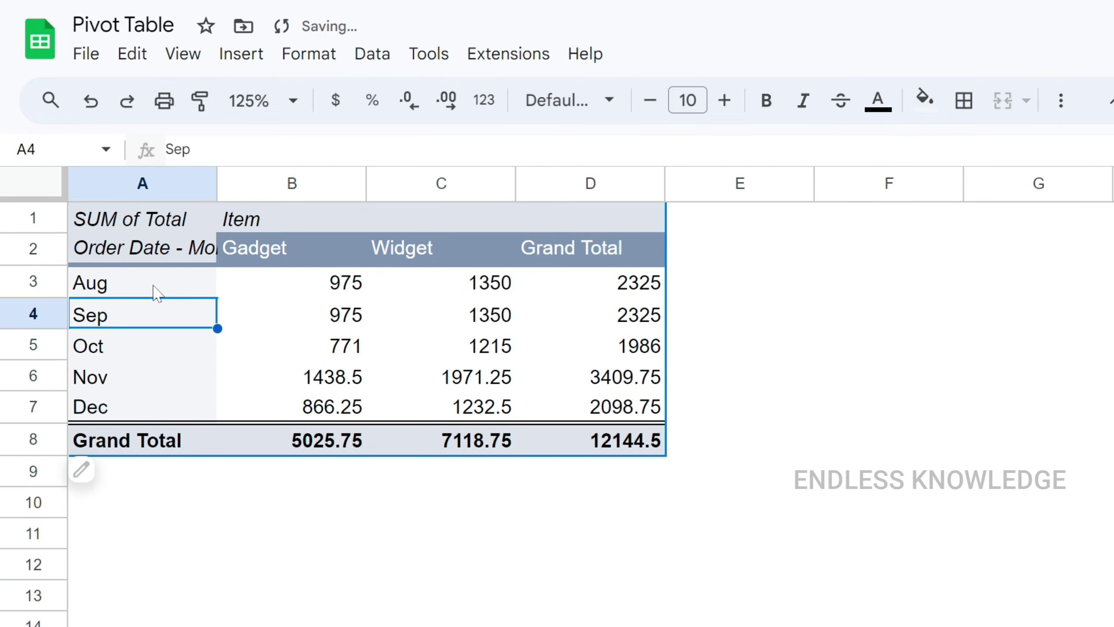
Examine the grand totals for each item and month in the pivot table
left_click(154, 290)
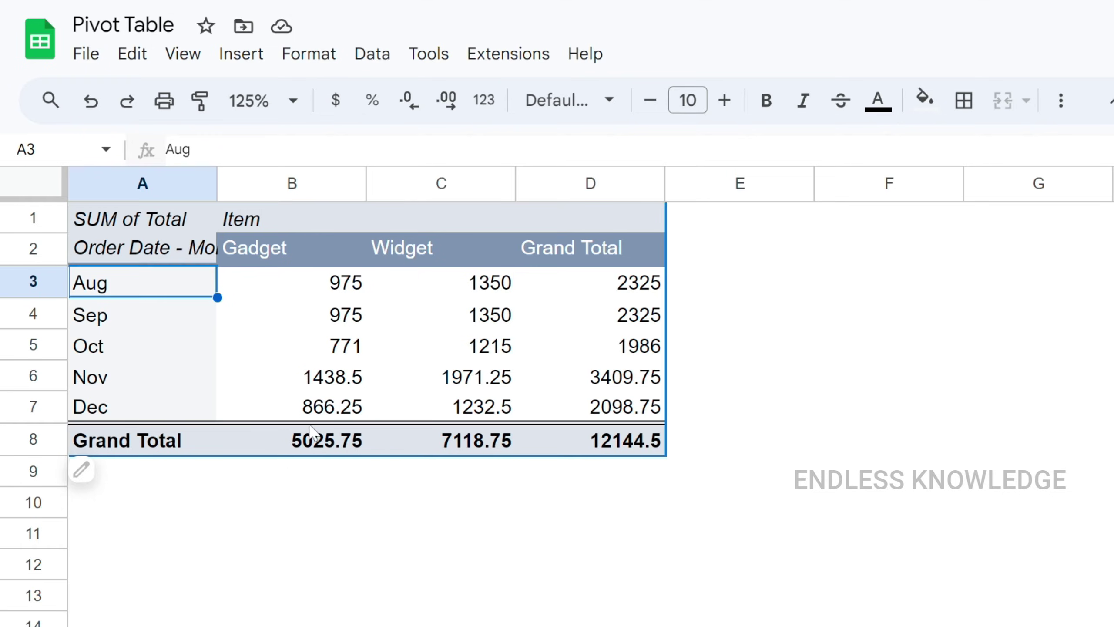
left_click_drag(291, 440, 614, 448)
left_click_drag(620, 259, 619, 434)
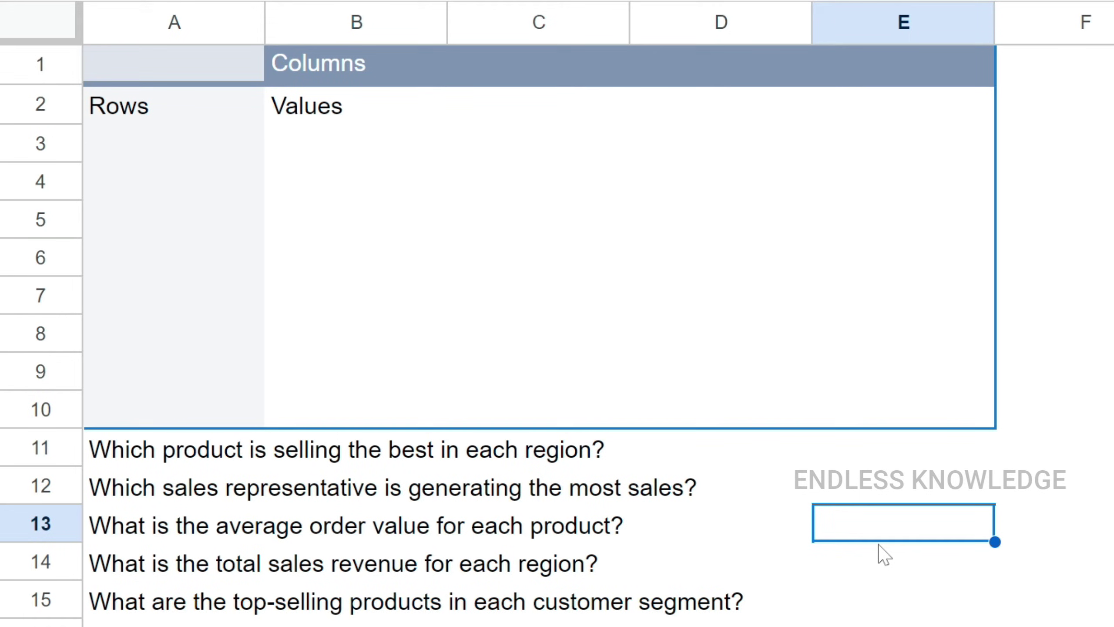
Read the five business questions below the pivot table, focusing on which product sells best in each region
left_click_drag(169, 454, 555, 614)
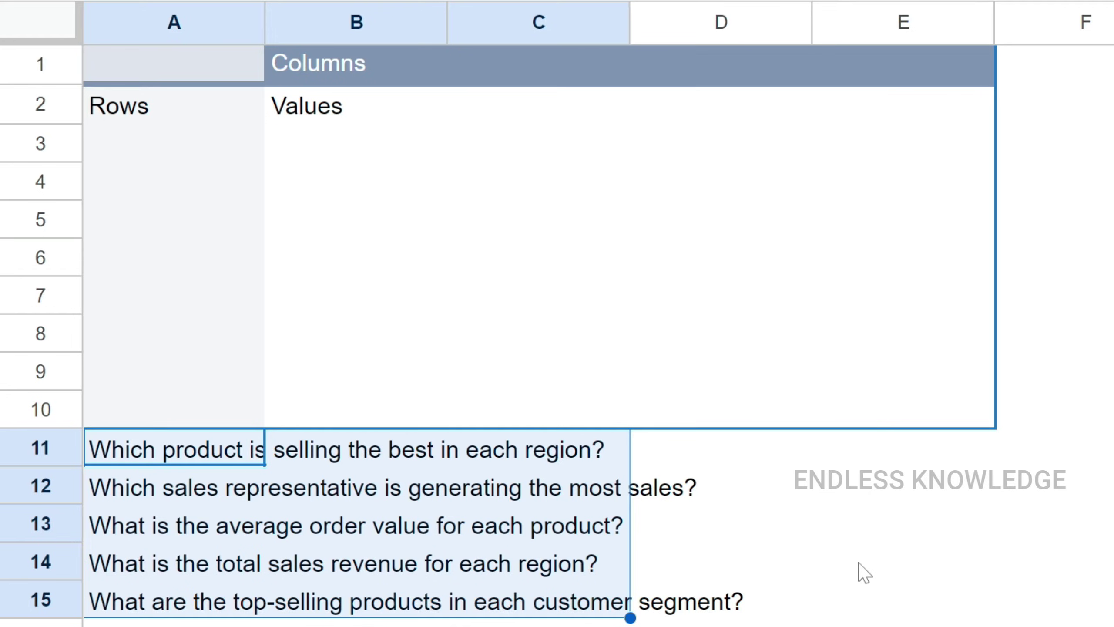
left_click(859, 564)
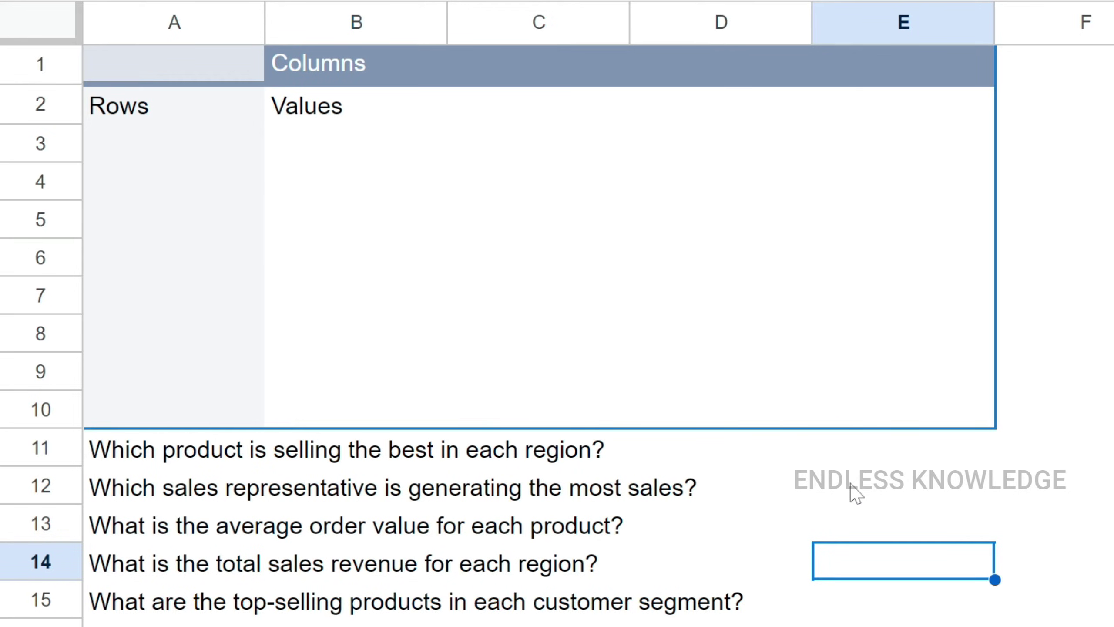
left_click(180, 459)
left_click_drag(180, 459, 623, 460)
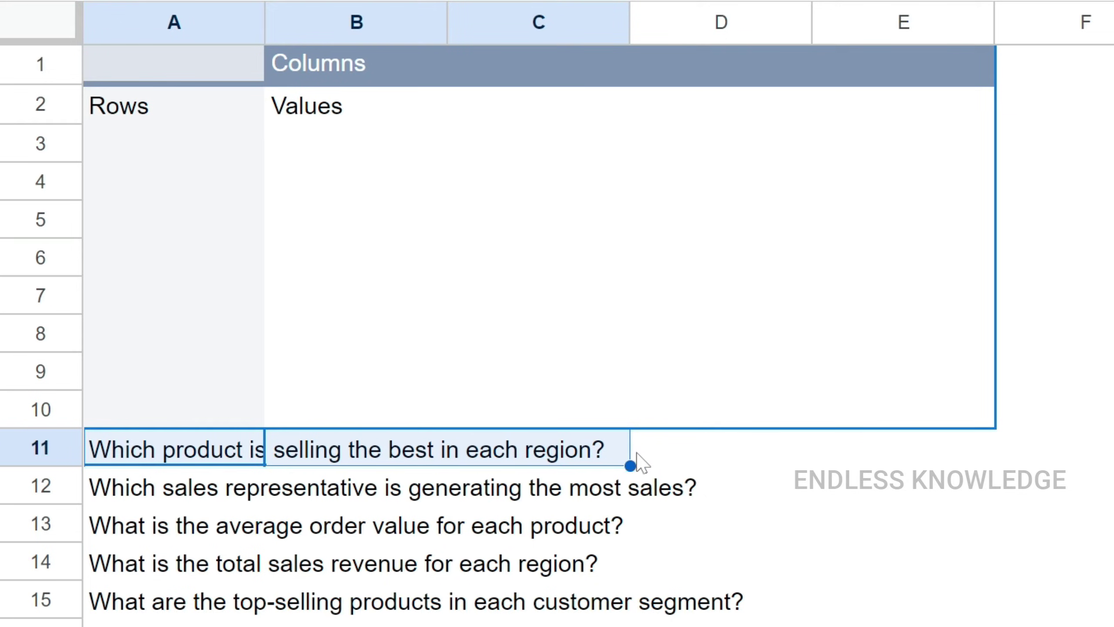
left_click(675, 459)
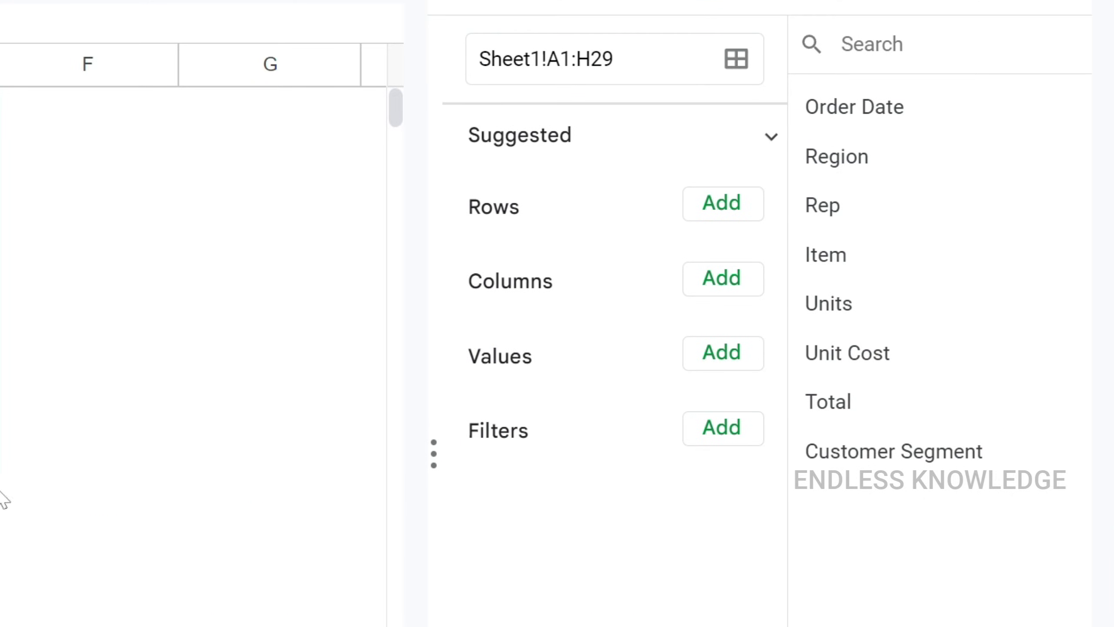
Set up the empty pivot table with Region as rows, Item as columns and Total as values
left_click(717, 211)
left_click(728, 362)
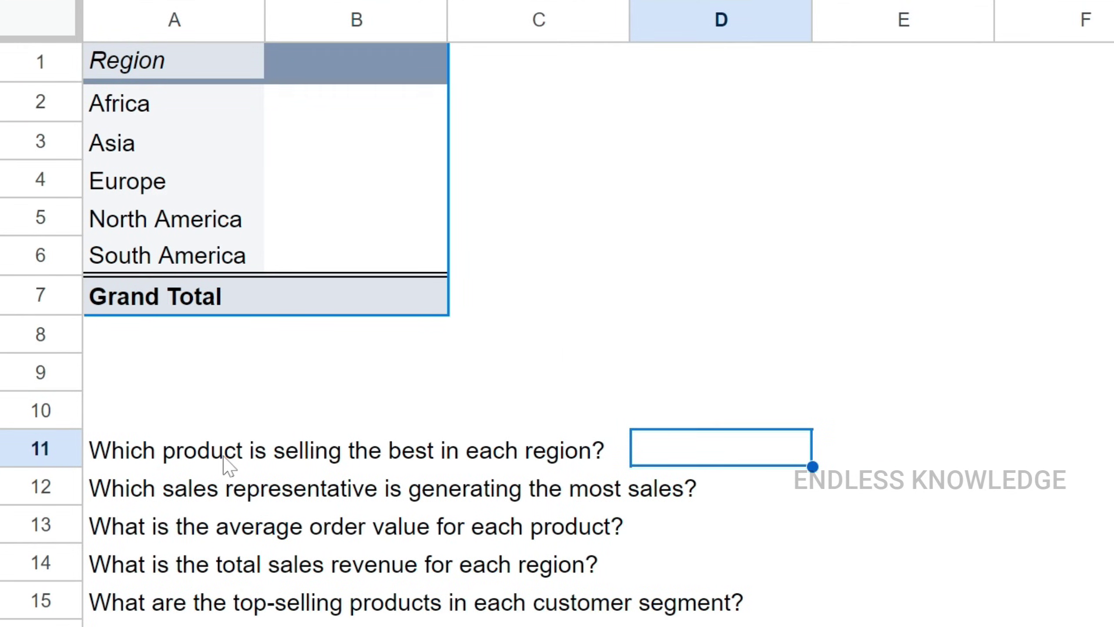
left_click(720, 187)
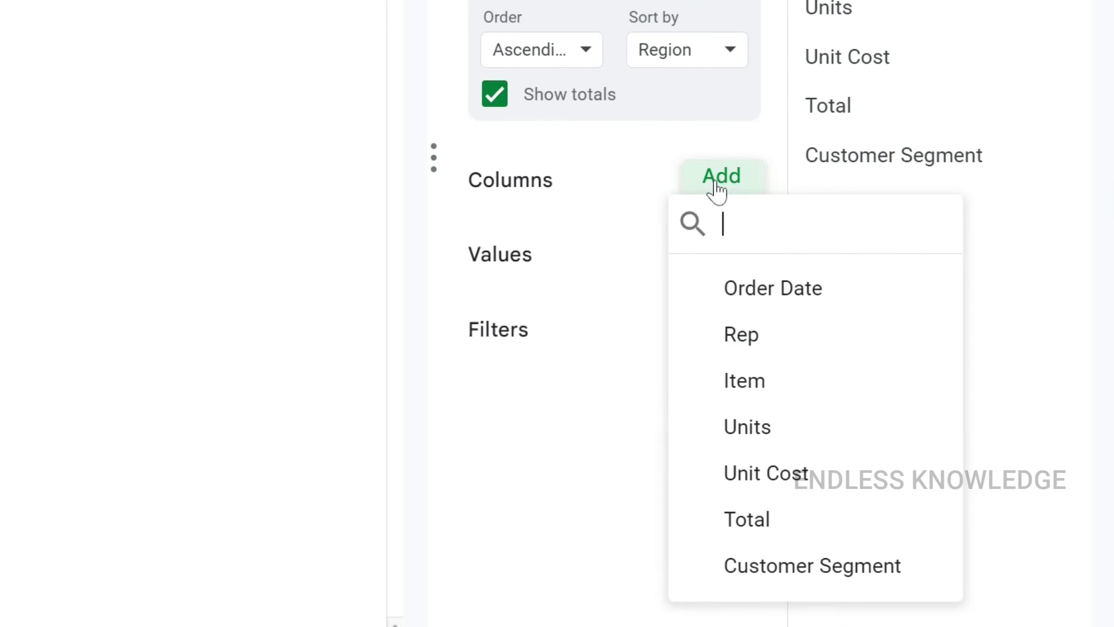
left_click(746, 382)
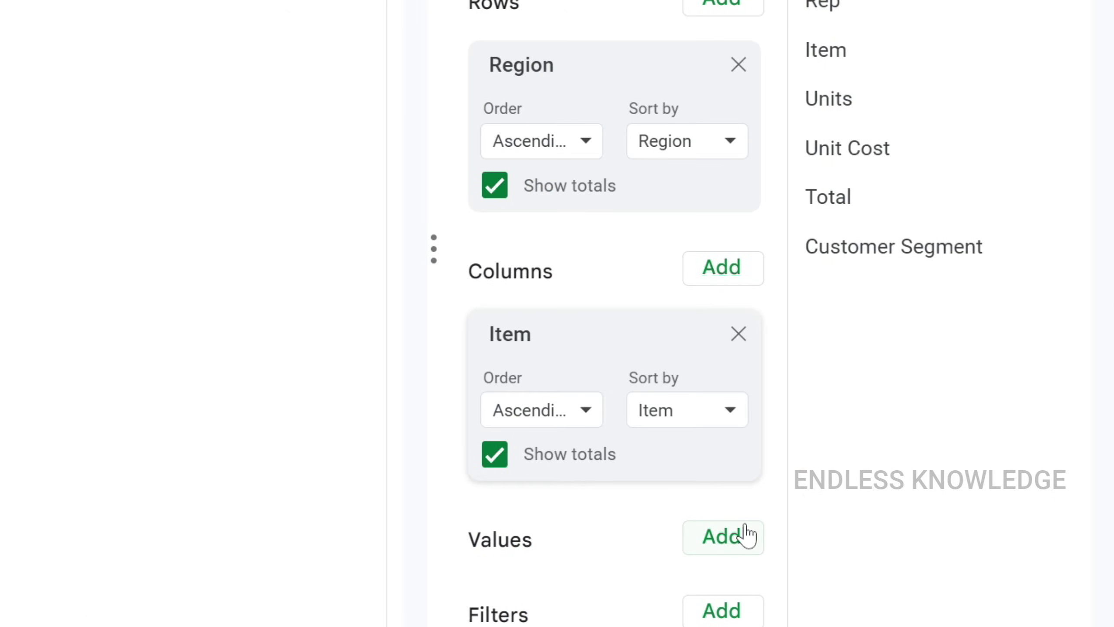
left_click(723, 536)
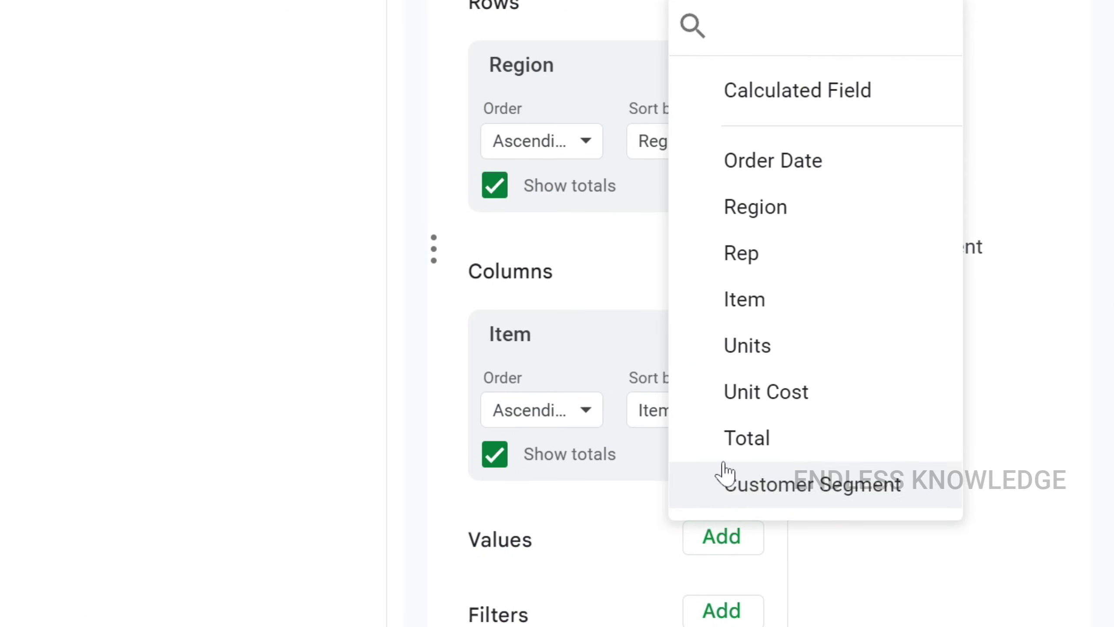
left_click(739, 438)
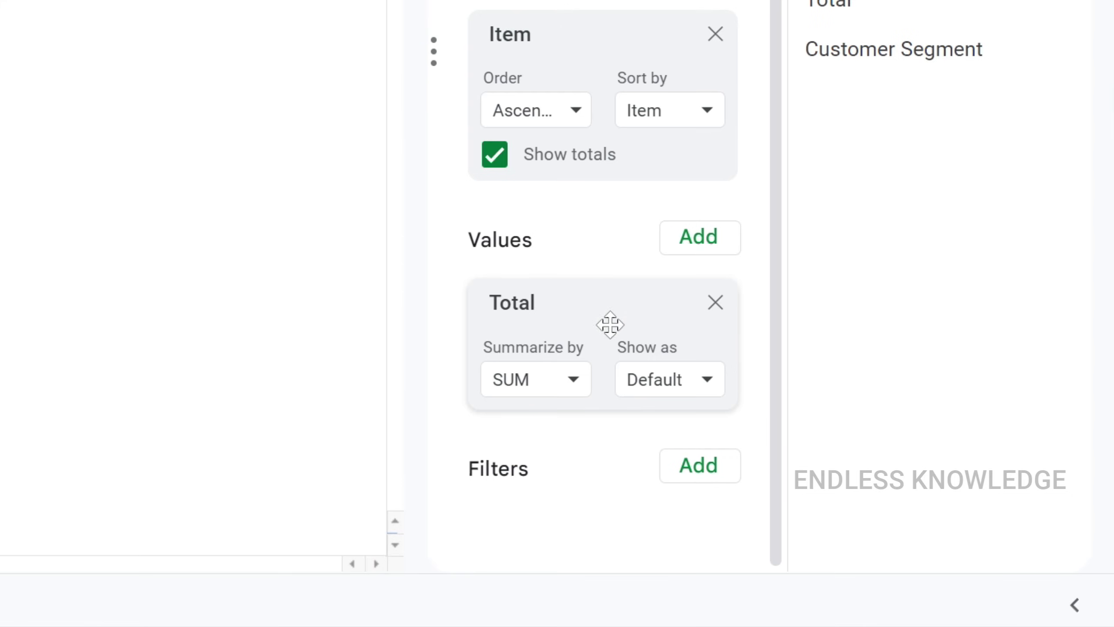
Show the Total values as % of column, review the Grand Total column, and turn off totals for Item
left_click(668, 380)
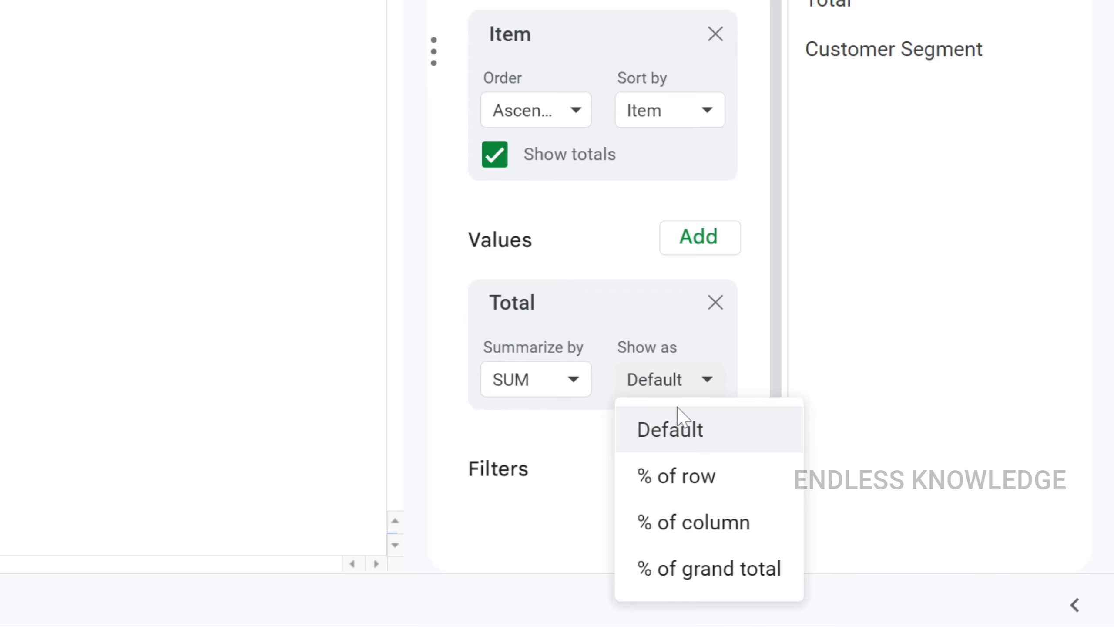
left_click(695, 528)
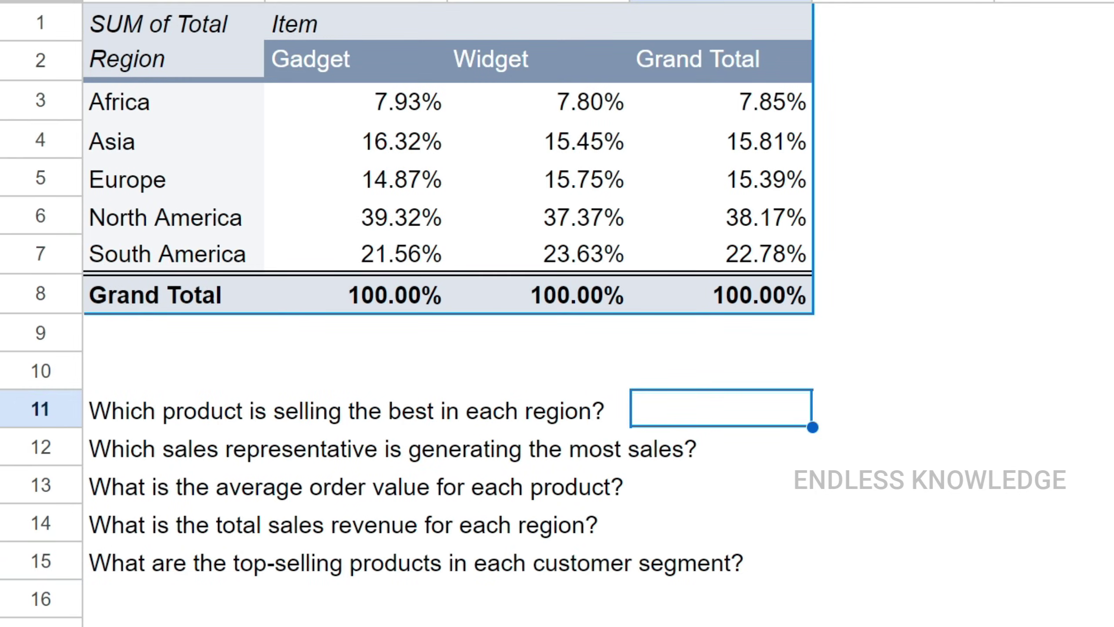
left_click_drag(749, 102, 746, 219)
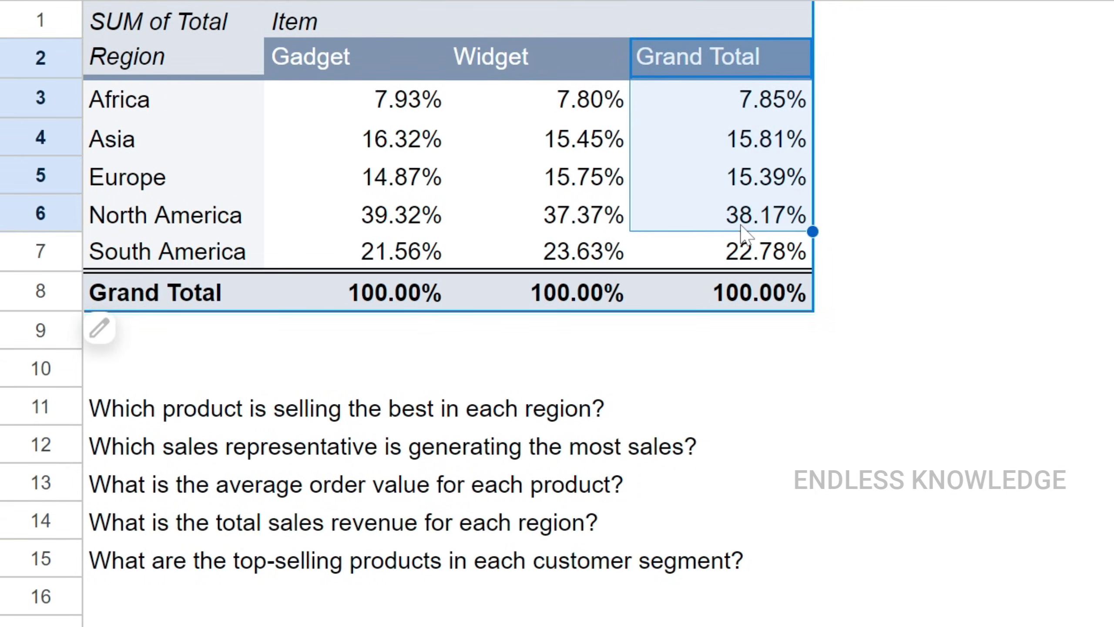
left_click(740, 157)
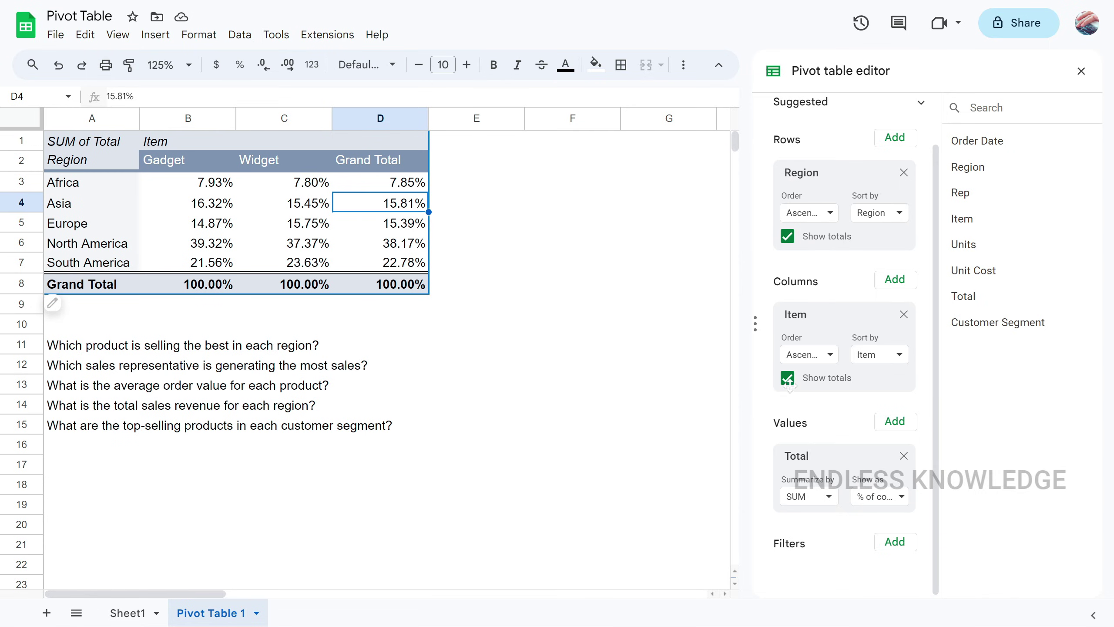
left_click(788, 381)
Compare the Gadget and Widget percentages region by region to find the best-selling product in each
left_click(204, 188)
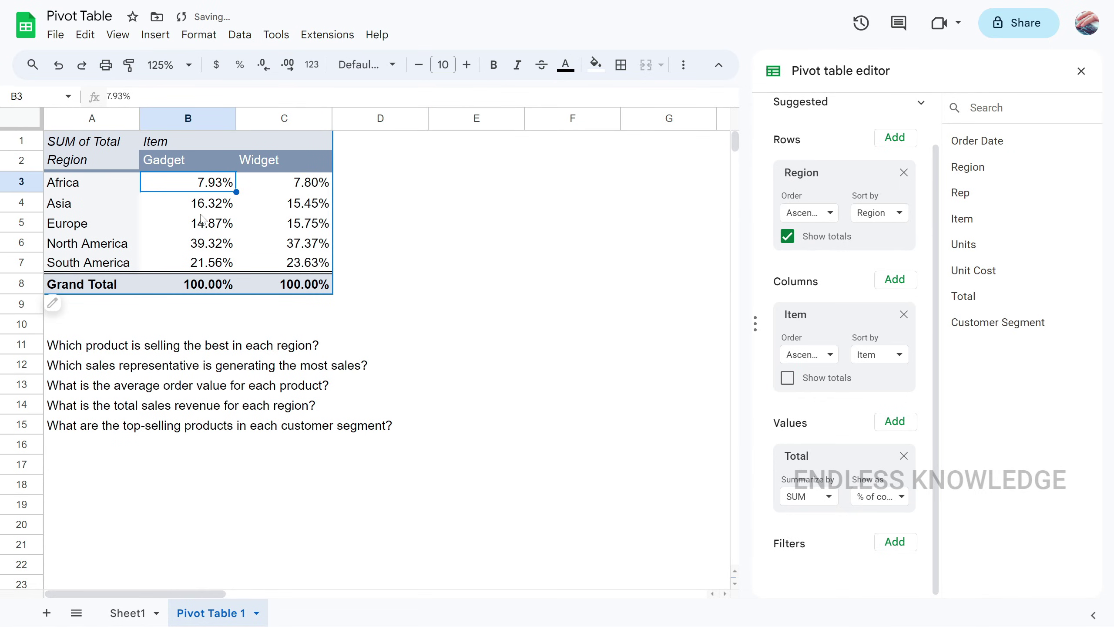
left_click(199, 210)
left_click(106, 207)
left_click(178, 207)
left_click(281, 208)
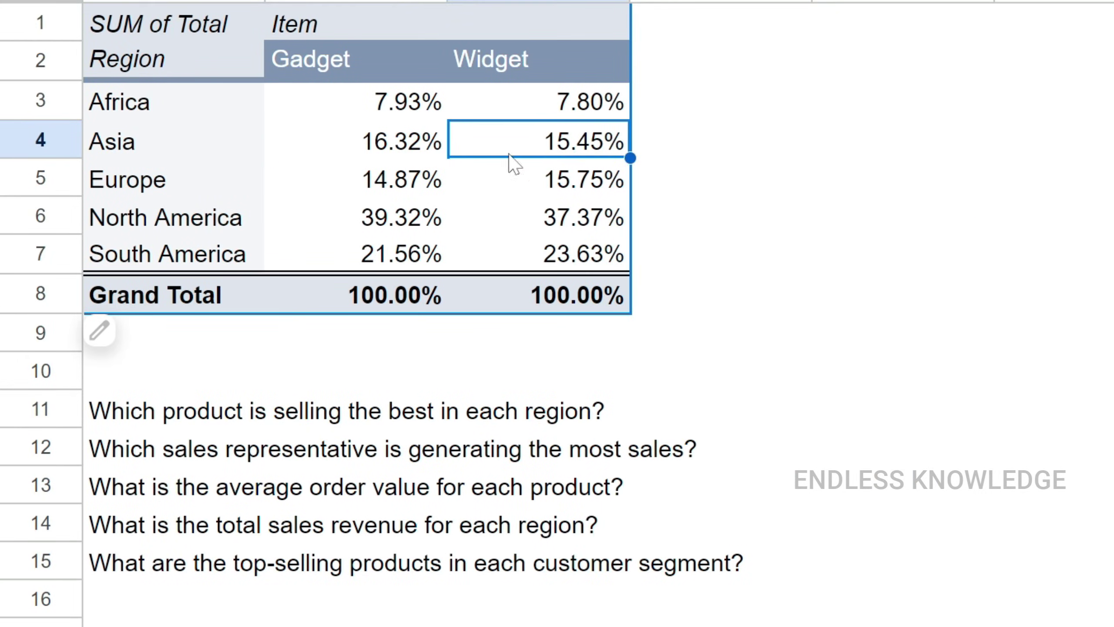
left_click(388, 184)
left_click(441, 219)
left_click(548, 222)
left_click(344, 259)
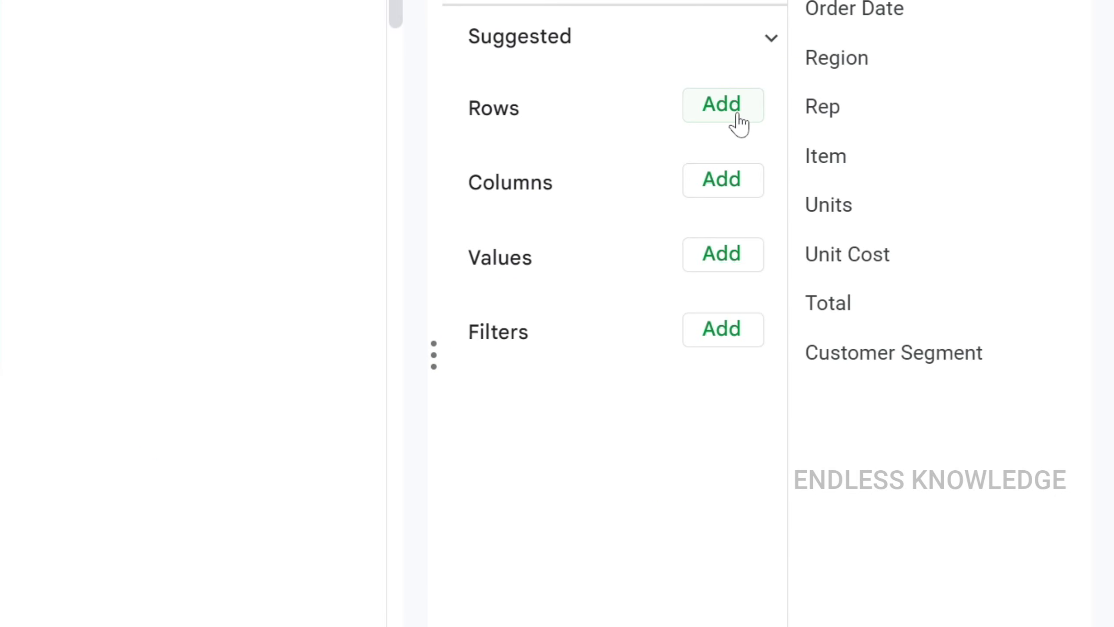
Set up the pivot table with Rep as rows and Total as values shown as % of column
left_click(734, 119)
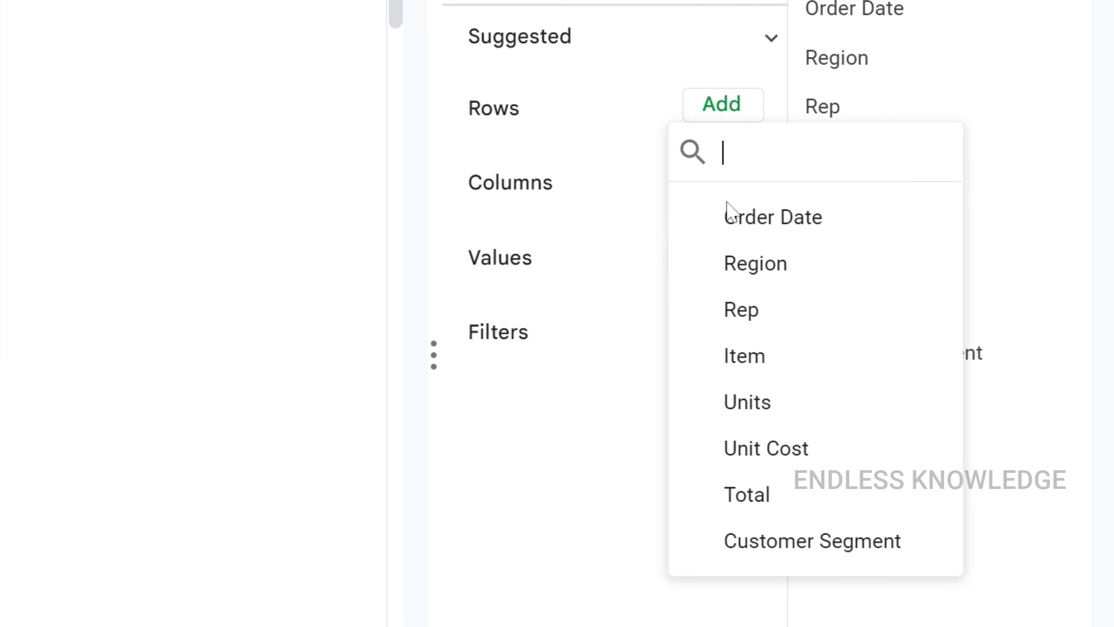
left_click(738, 310)
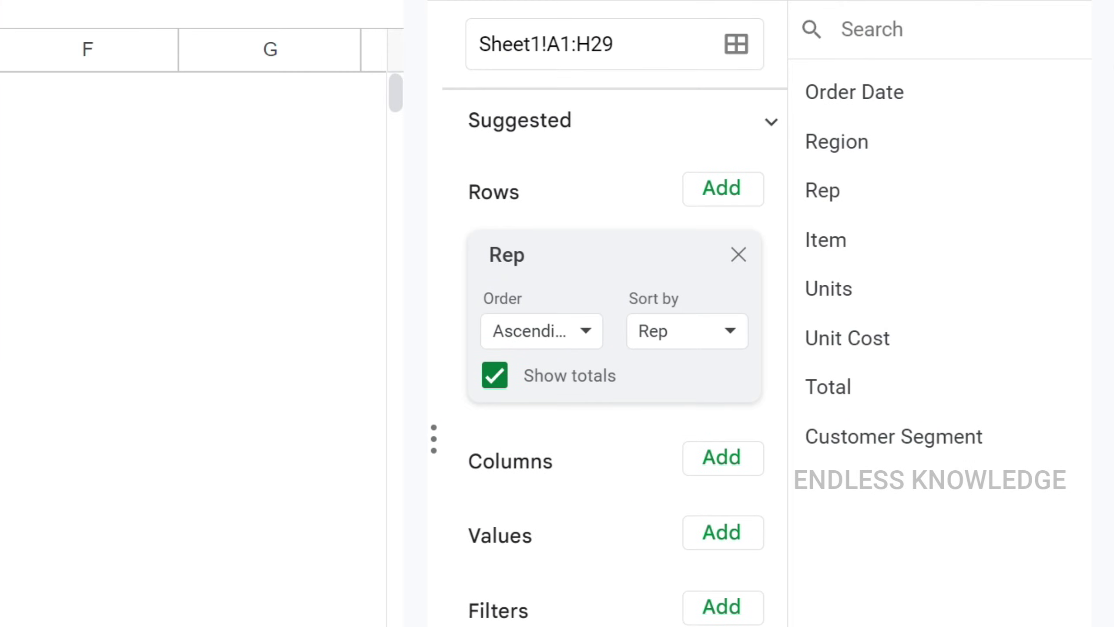
left_click(687, 539)
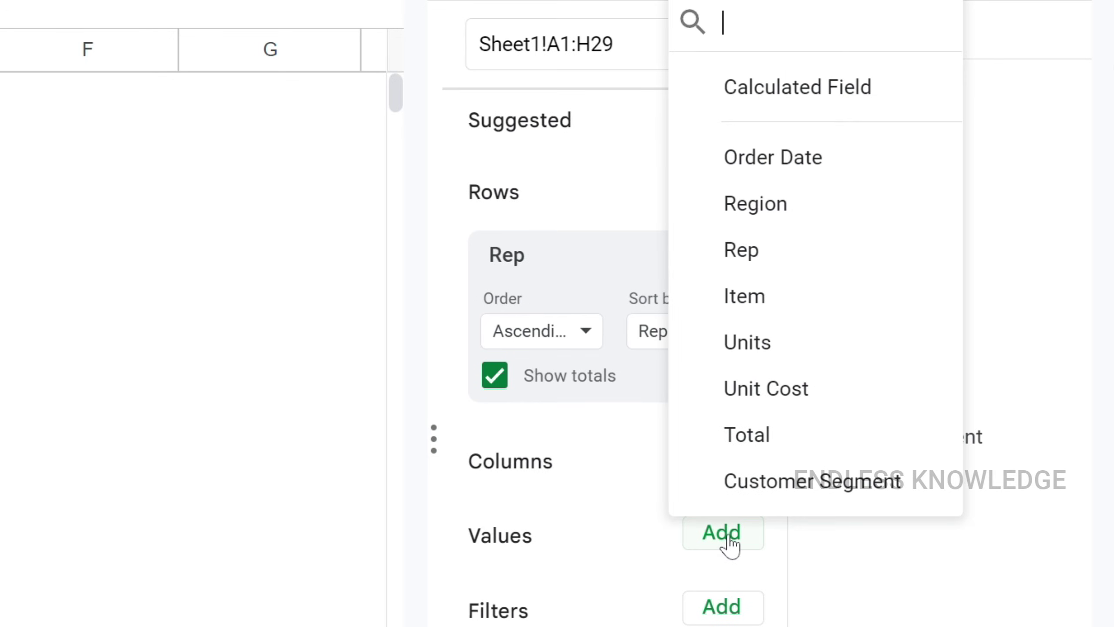
left_click(773, 444)
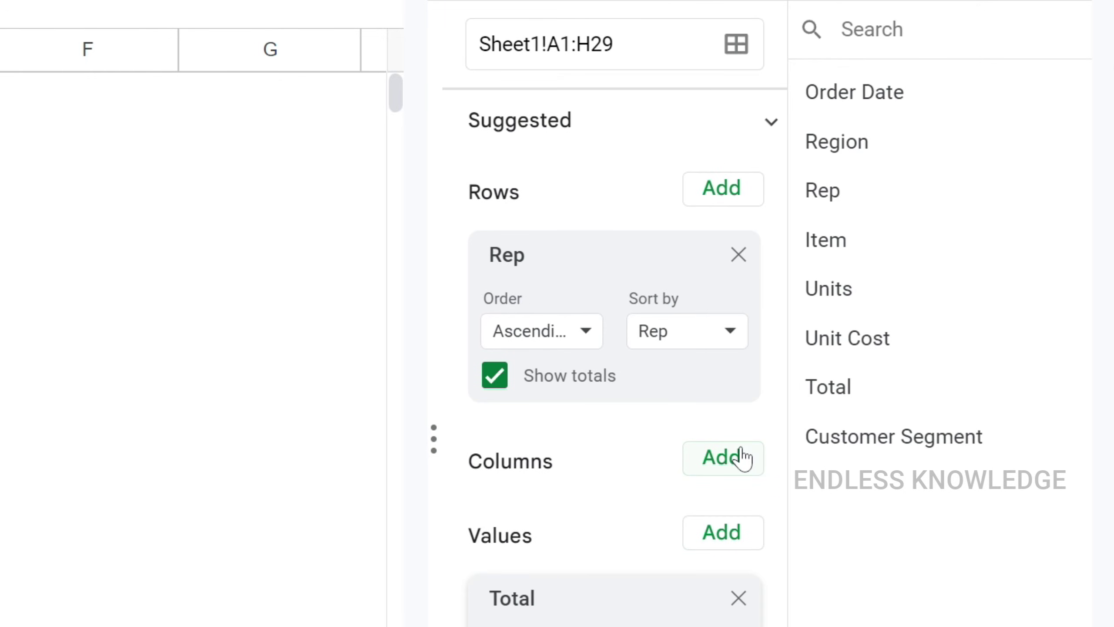
left_click(883, 449)
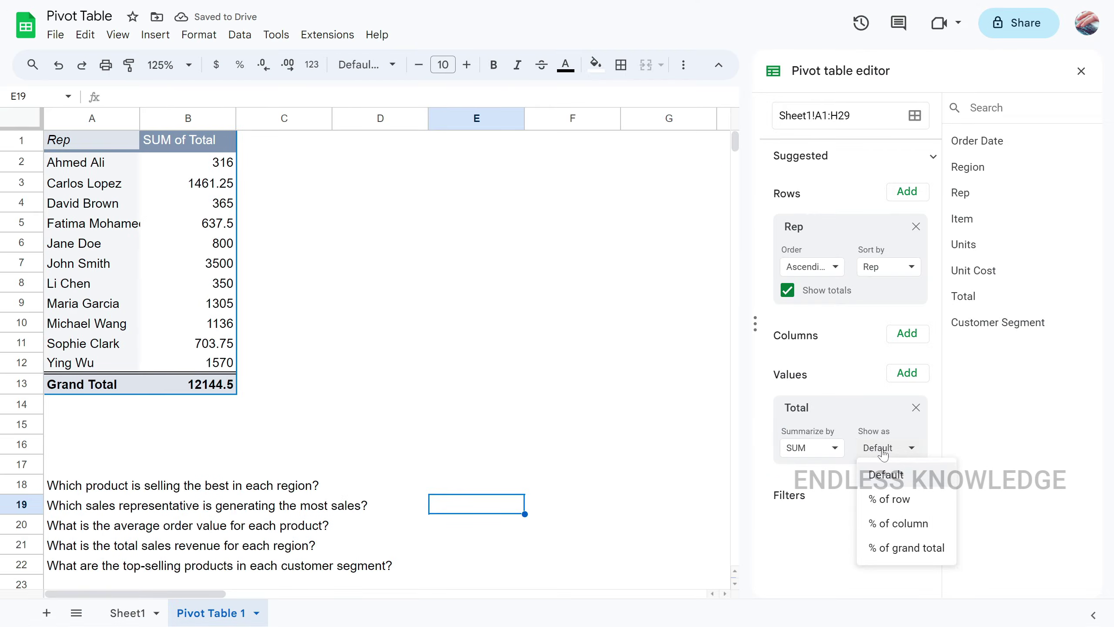
left_click(898, 526)
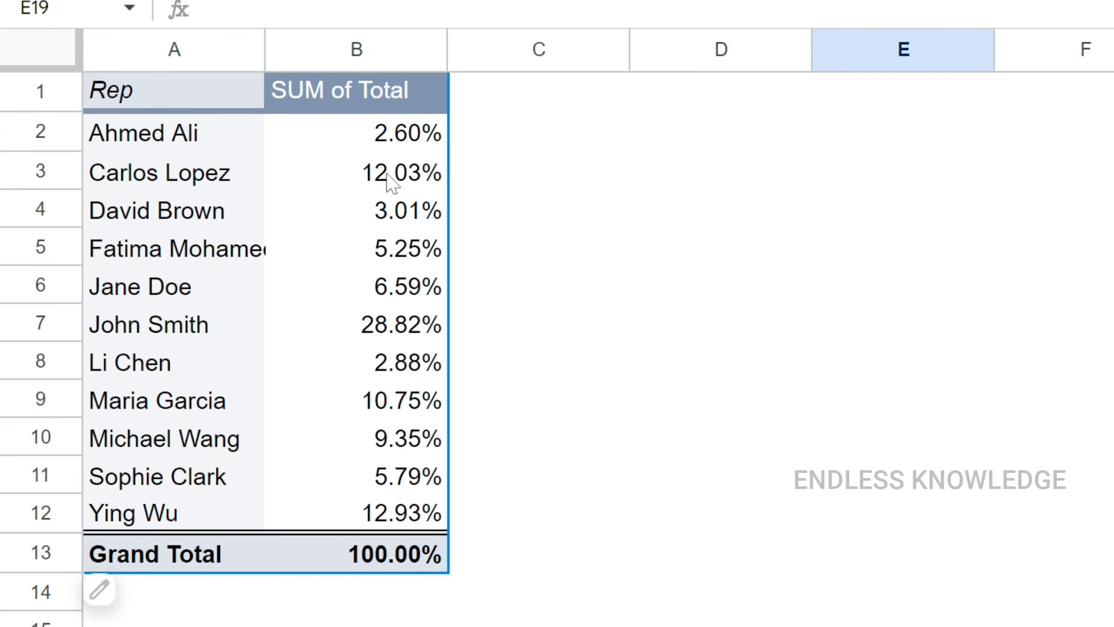
left_click(187, 264)
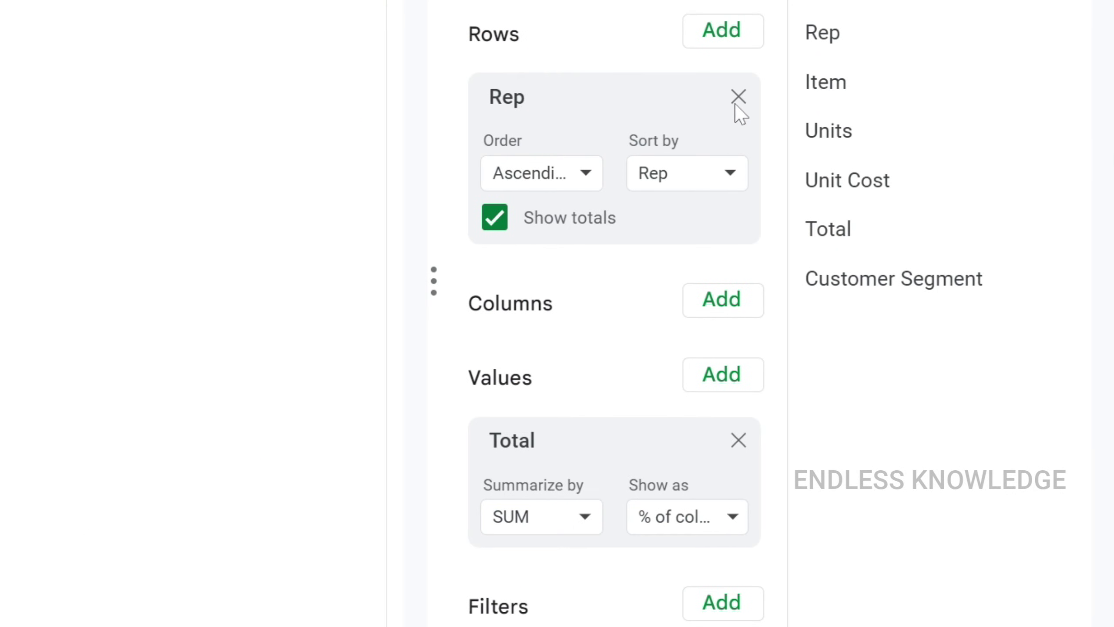
Replace Rep with Item as the pivot table rows and summarize Total by AVERAGE with the Default display
left_click(745, 95)
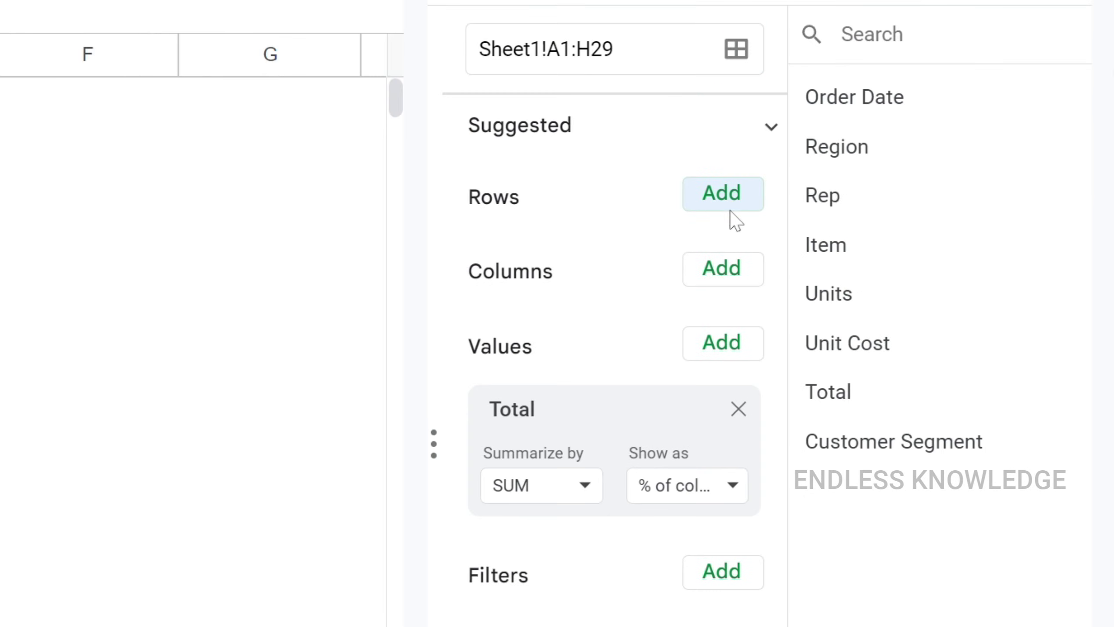
left_click(725, 34)
left_click(750, 443)
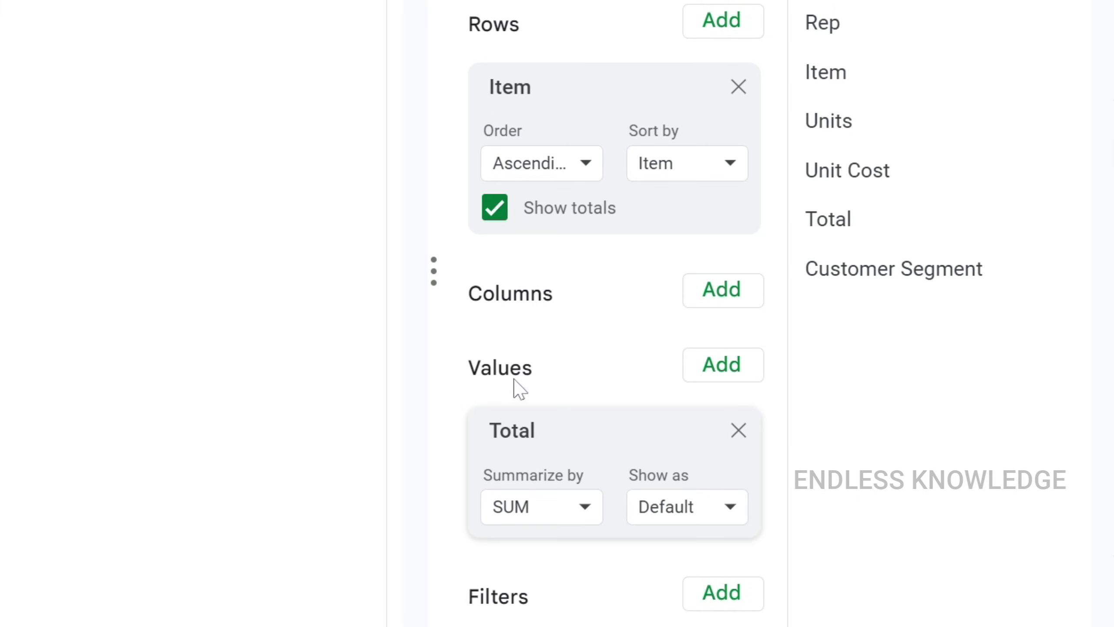
left_click(572, 514)
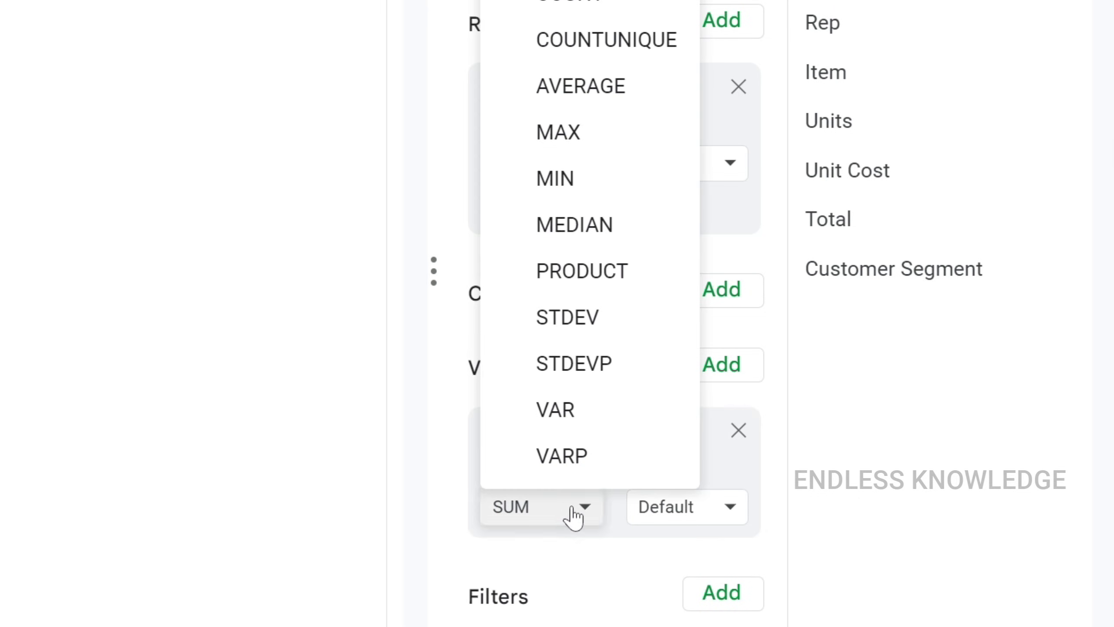
left_click(613, 80)
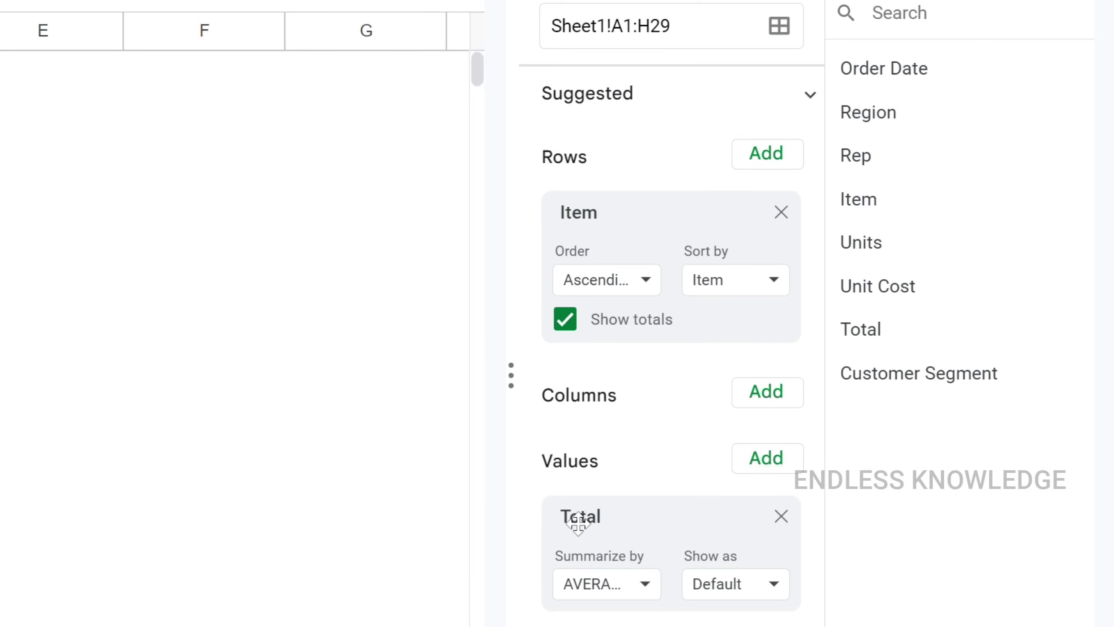
Summarize Total by SUM, replace Item with Region as rows, and review the sales total of each region
left_click(600, 585)
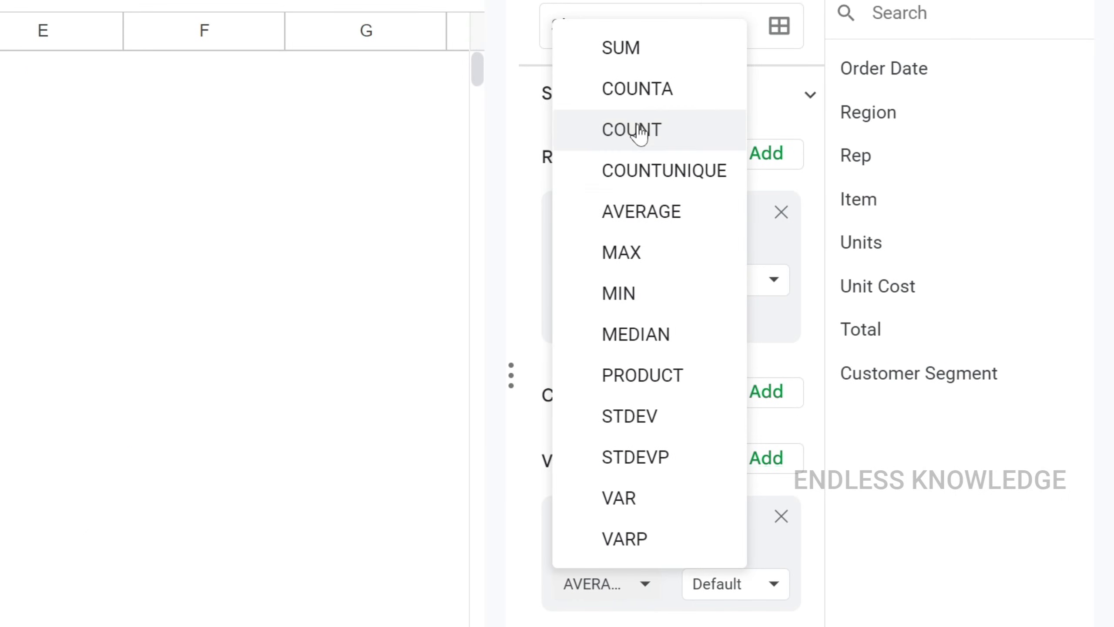
left_click(640, 49)
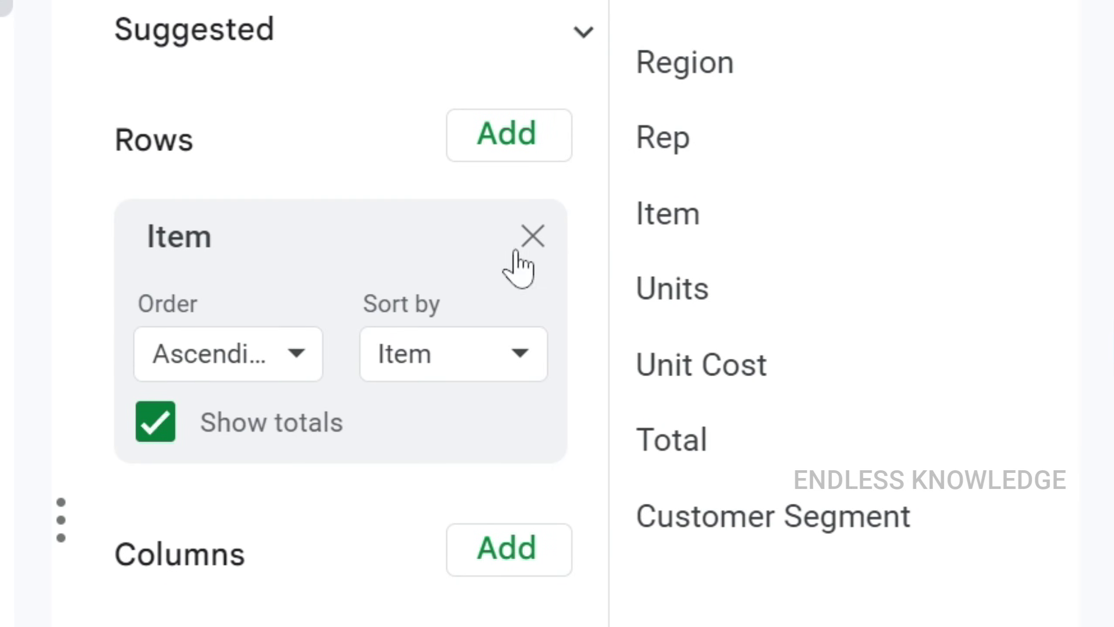
left_click(533, 238)
left_click_drag(709, 69, 293, 237)
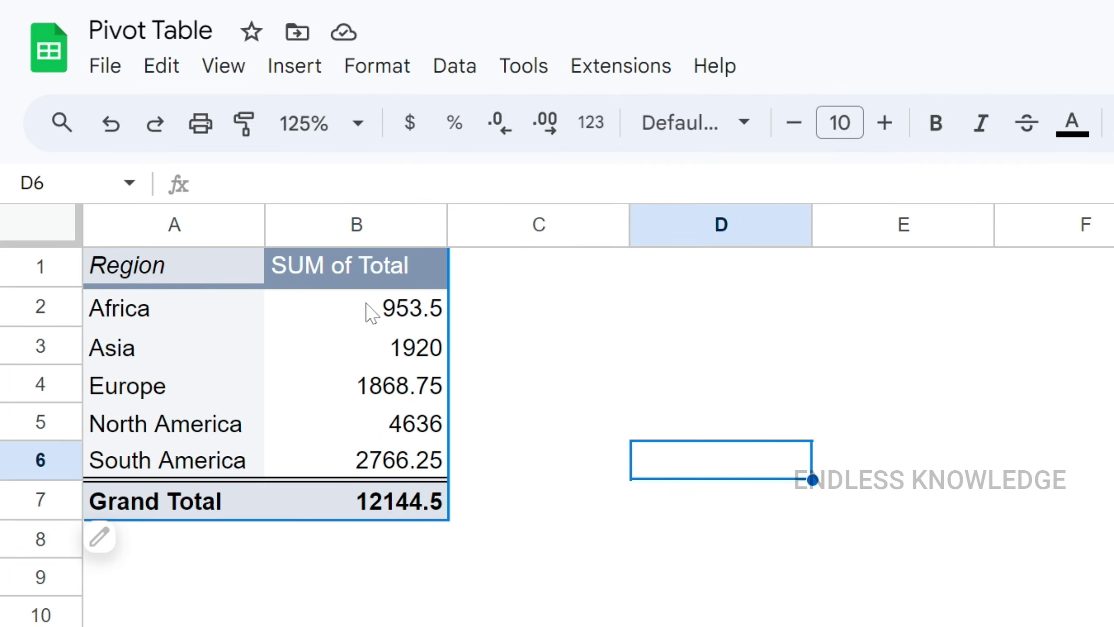
left_click_drag(368, 309, 363, 432)
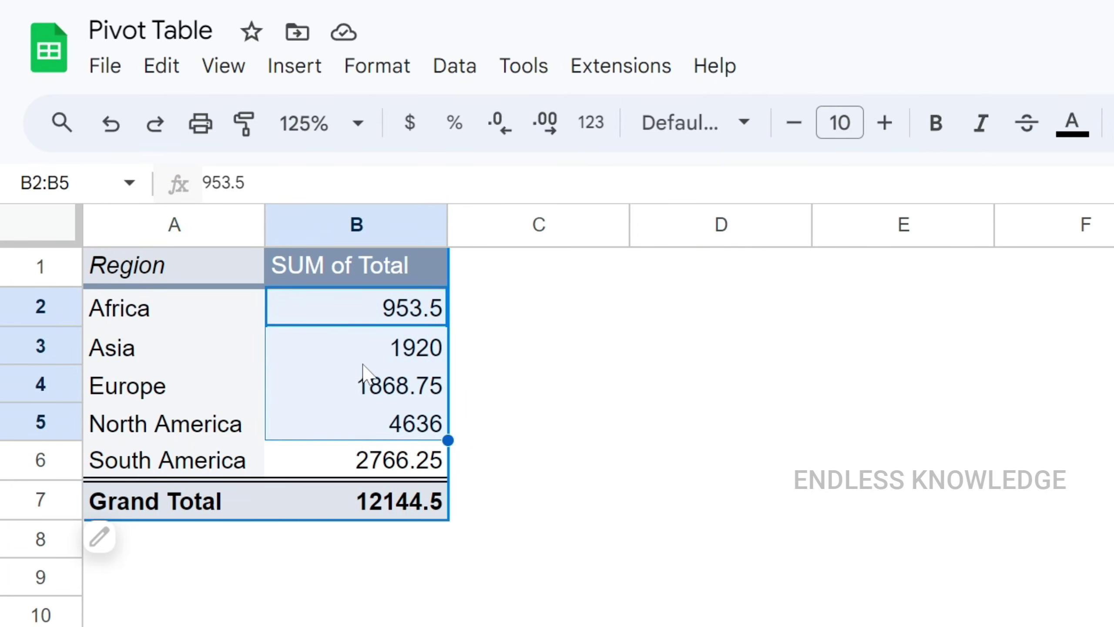
left_click(365, 320)
Format all Unit Cost and Total values on Sheet1 with the Indian Rupee custom currency
key("ctrl+shift+Page_Up")
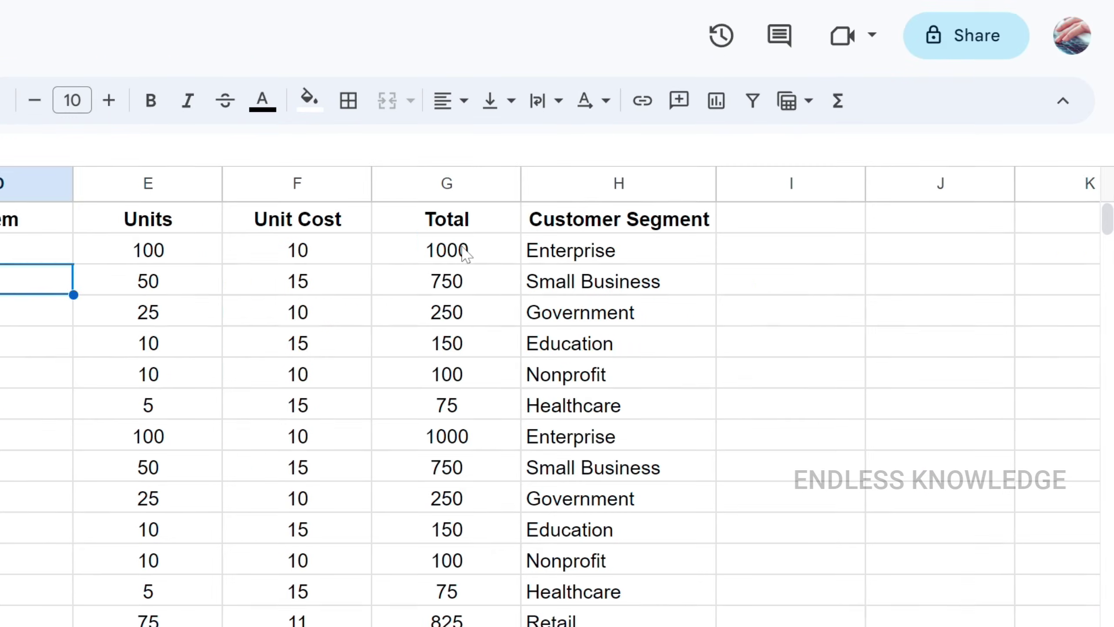
left_click(465, 252)
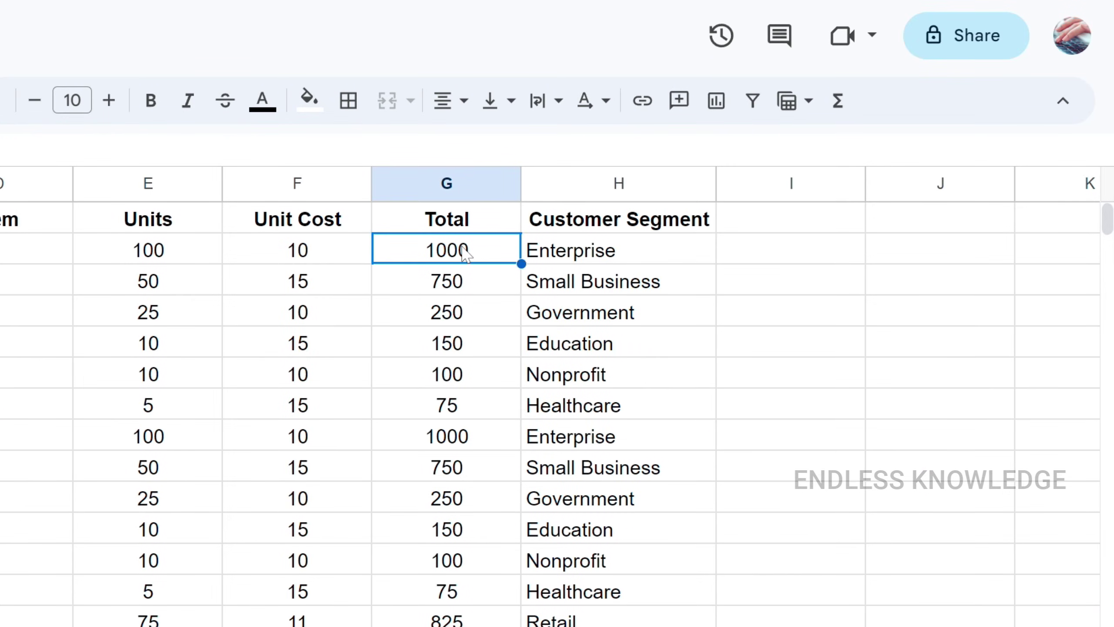
left_click_drag(315, 252, 434, 254)
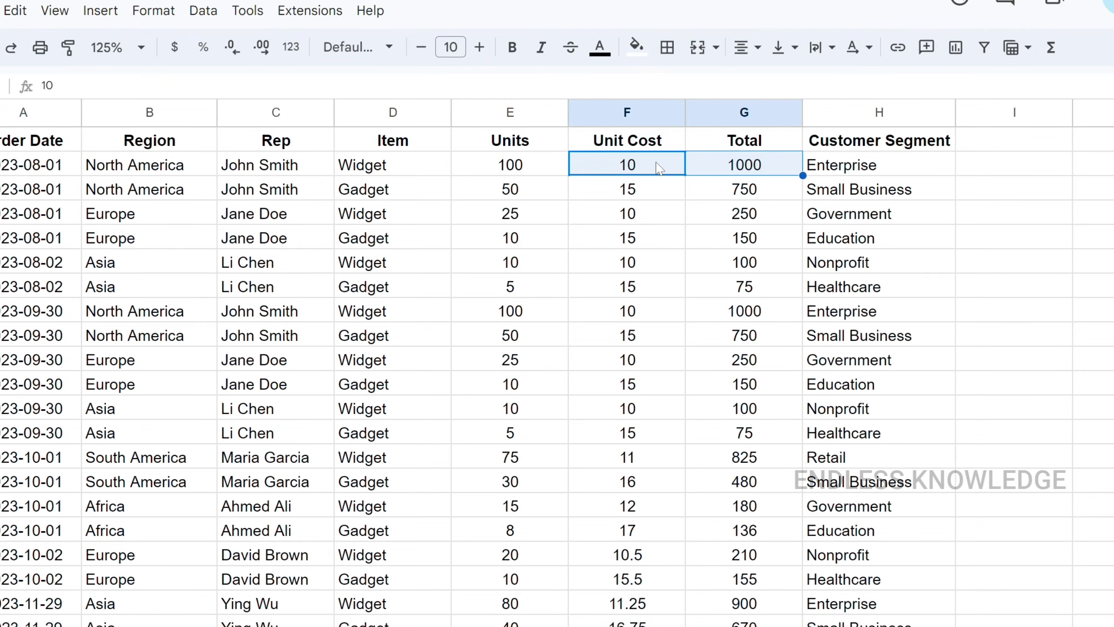
key("ctrl+shift+Down")
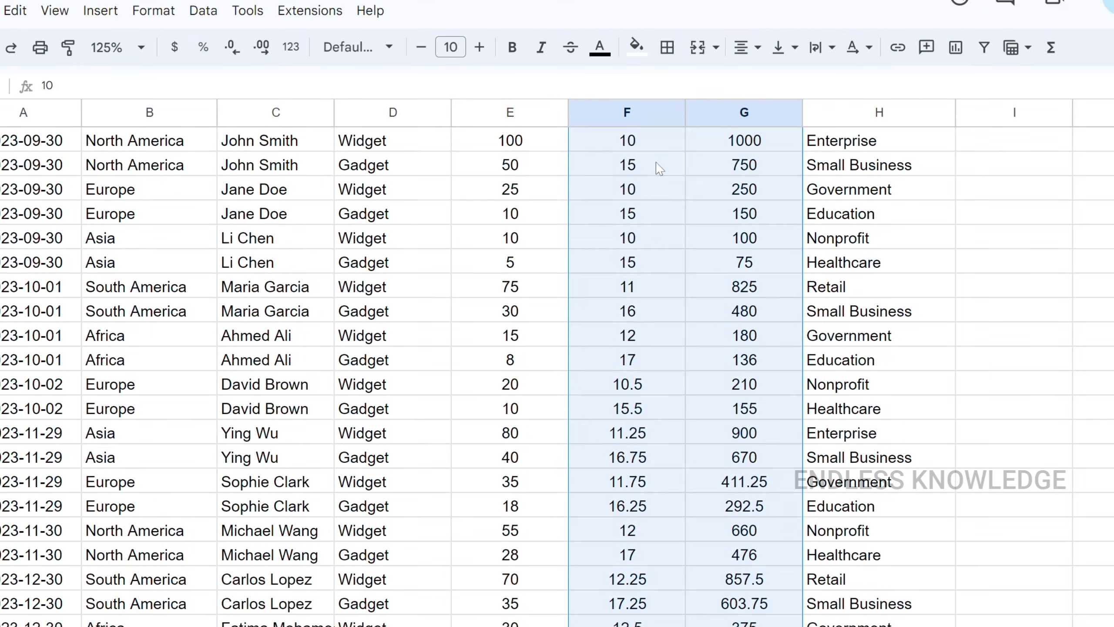
scroll(666, 232, "up", 3)
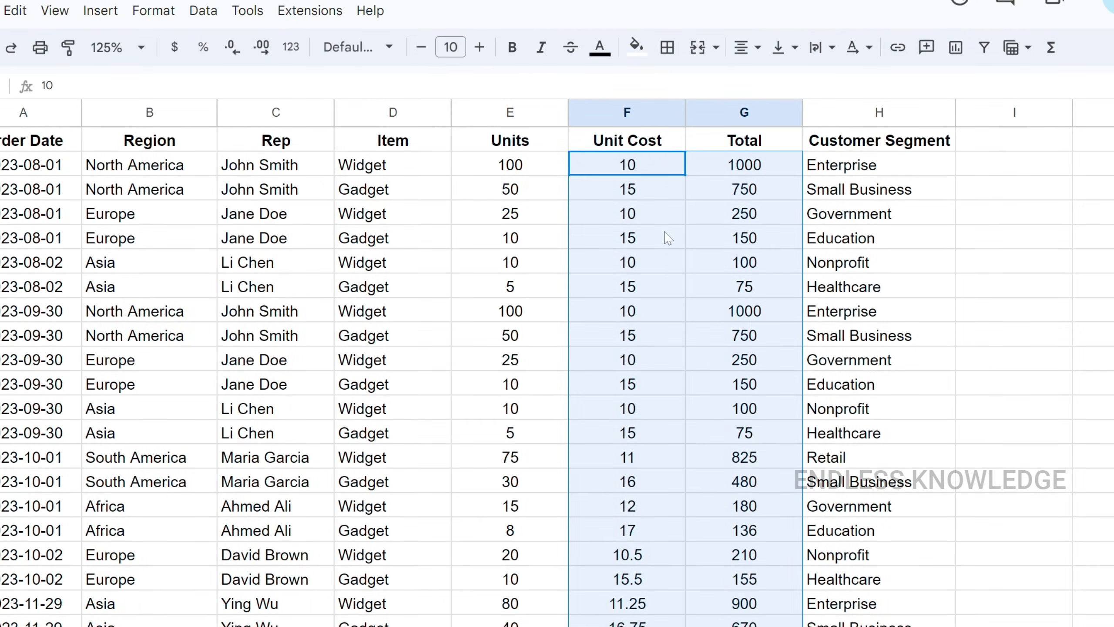
left_click(149, 12)
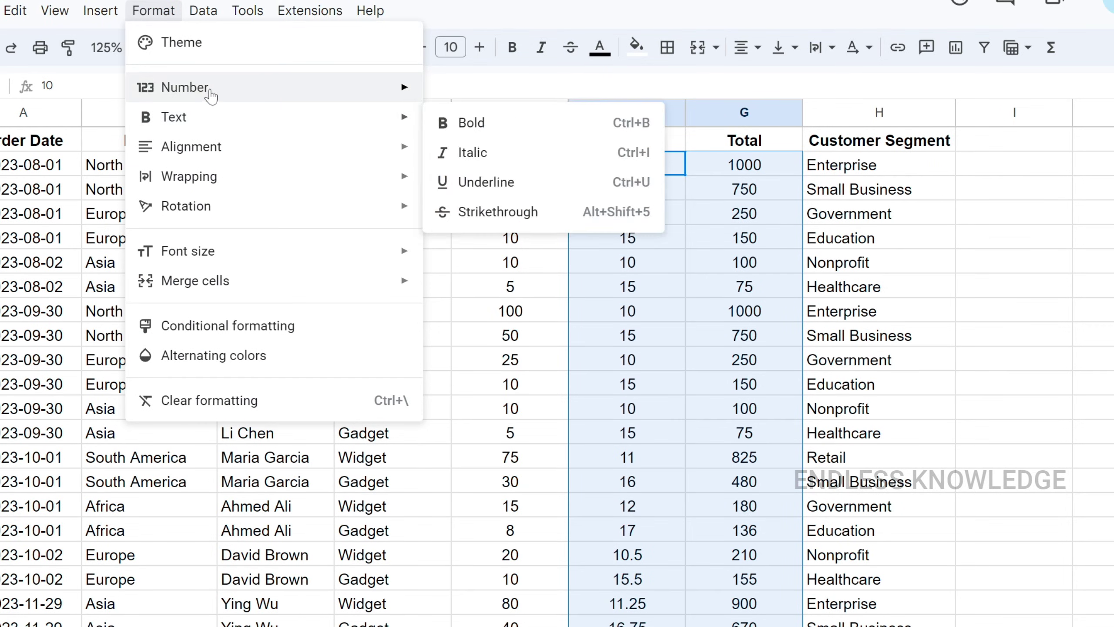
mouse_move(223, 91)
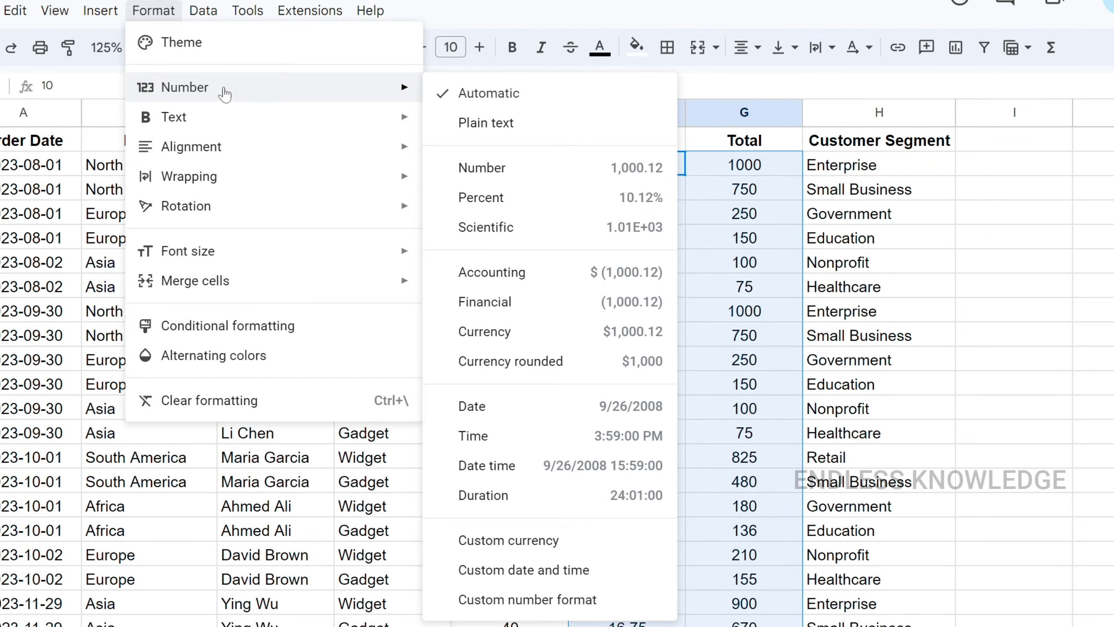
left_click(546, 540)
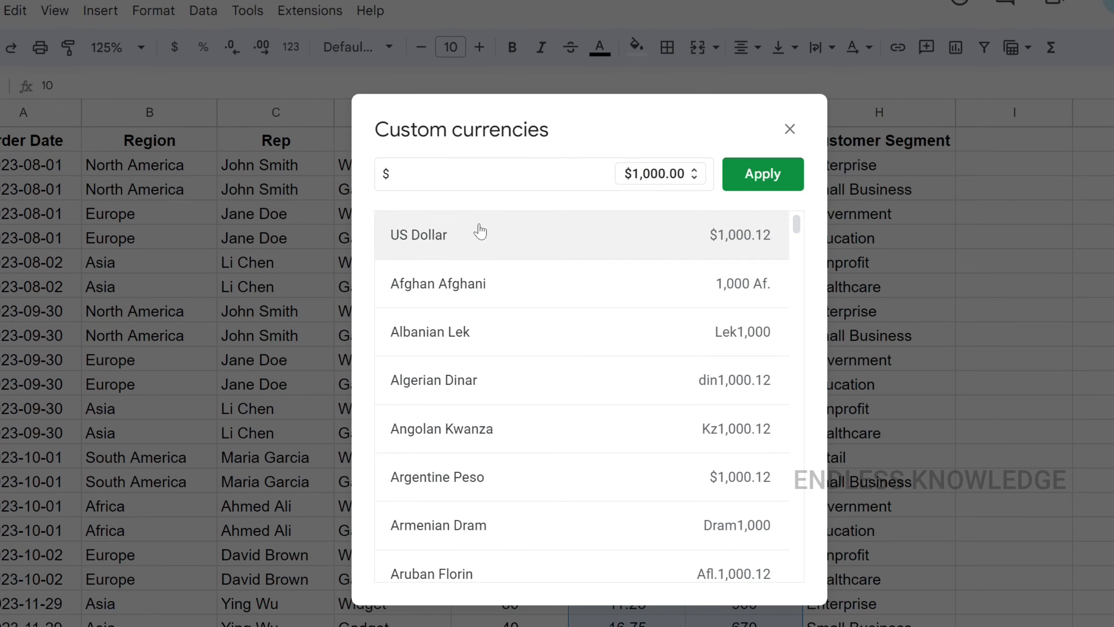
scroll(483, 237, "down", 5)
scroll(486, 248, "down", 20)
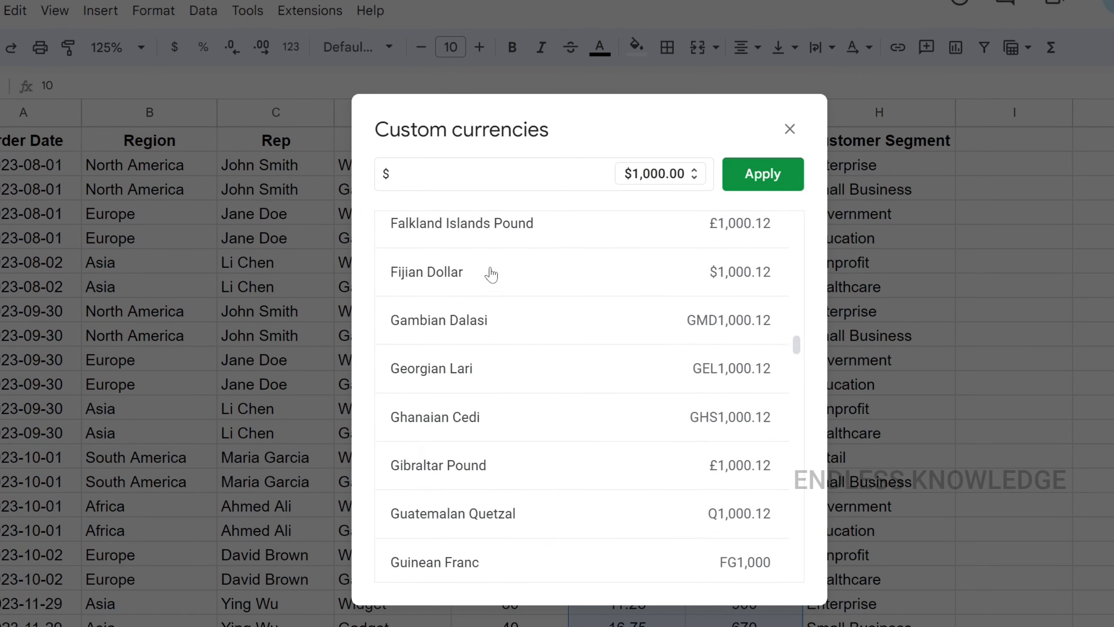
scroll(491, 279, "down", 2)
scroll(490, 279, "up", 6)
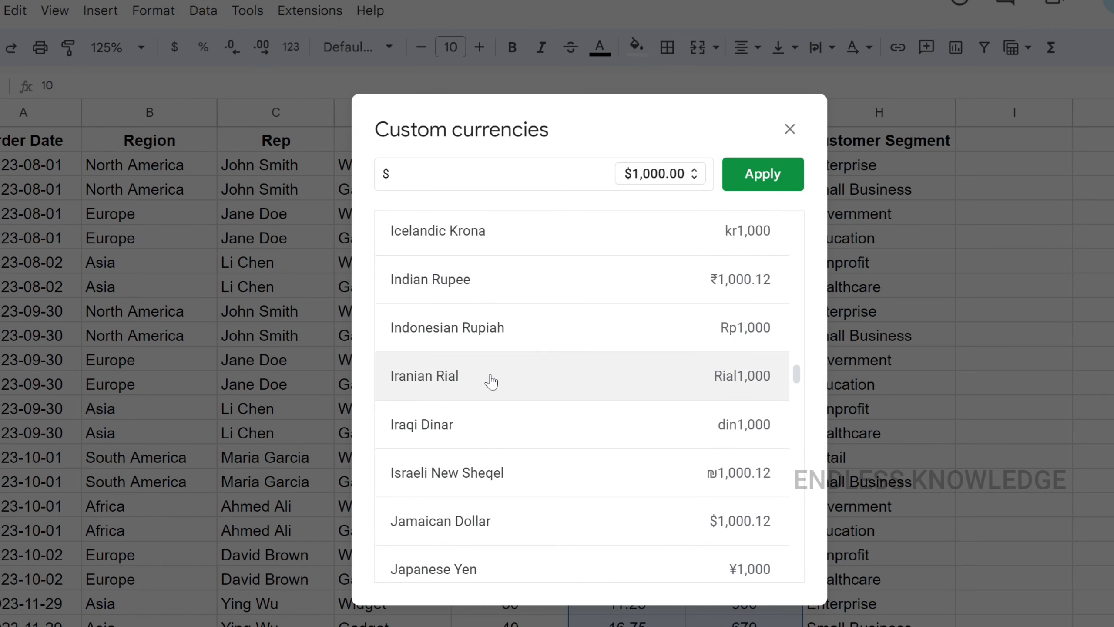
left_click(477, 292)
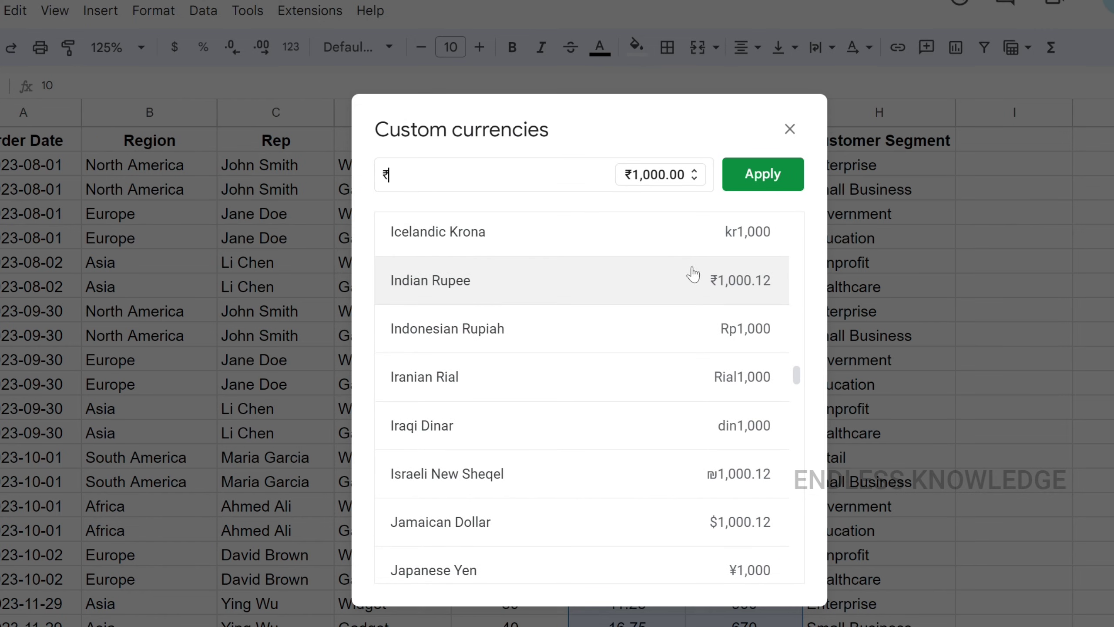
left_click(763, 174)
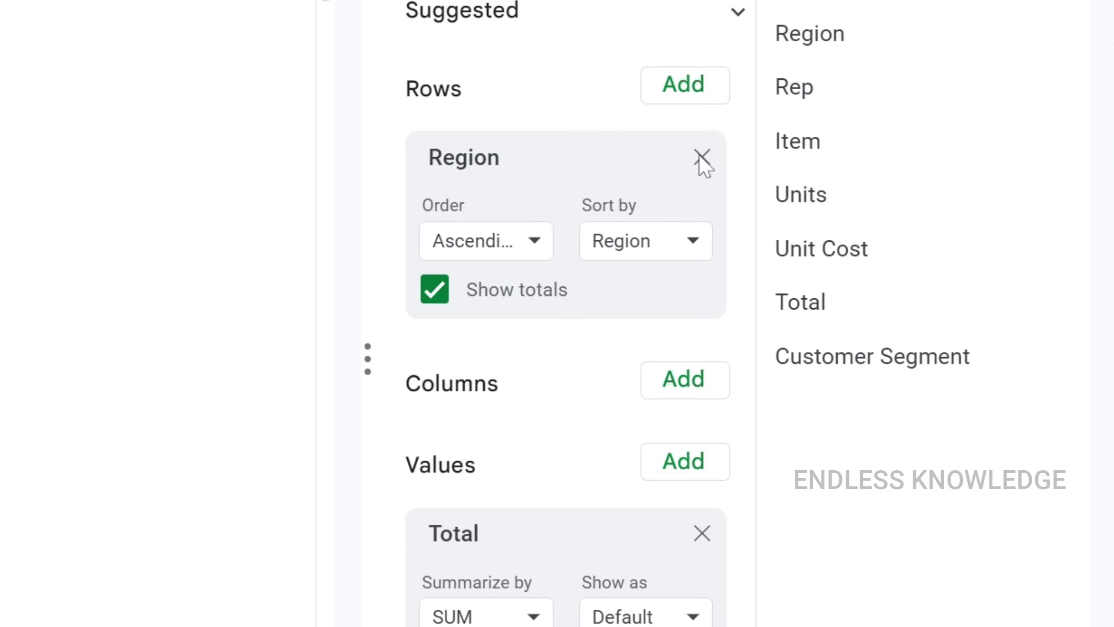
Replace Region with Customer Segment as the pivot table rows and add Item as columns
left_click(701, 157)
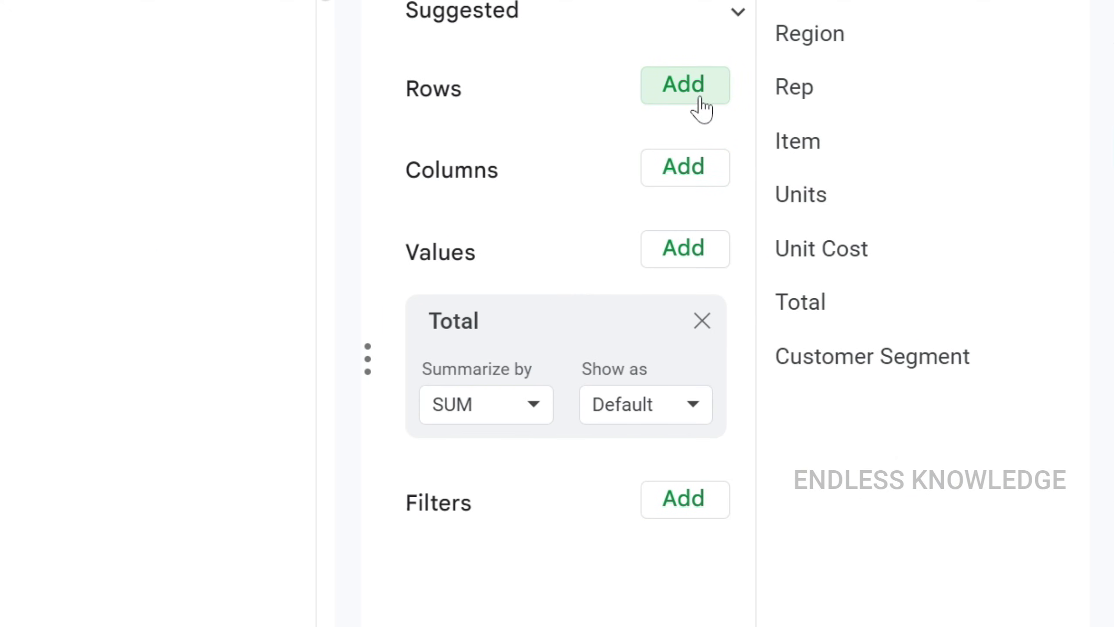
left_click(702, 110)
left_click(746, 568)
left_click(684, 380)
left_click(708, 626)
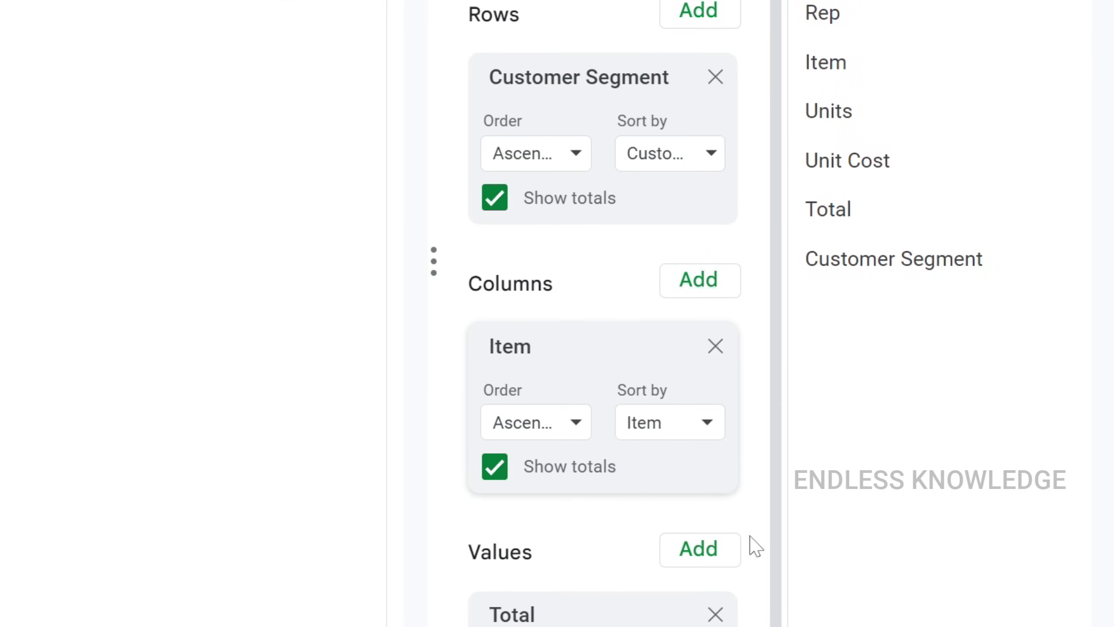
scroll(755, 546, "down", 3)
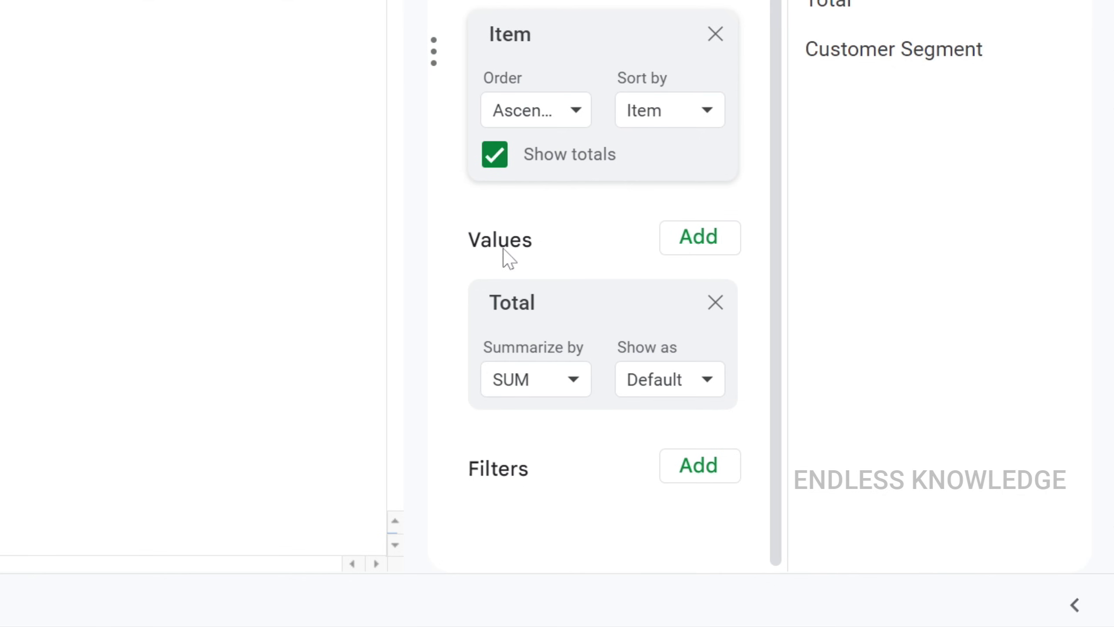
Replace Total with Units summarized by SUM in the values, and compare the Gadget and Widget grand totals
left_click(714, 303)
left_click(727, 349)
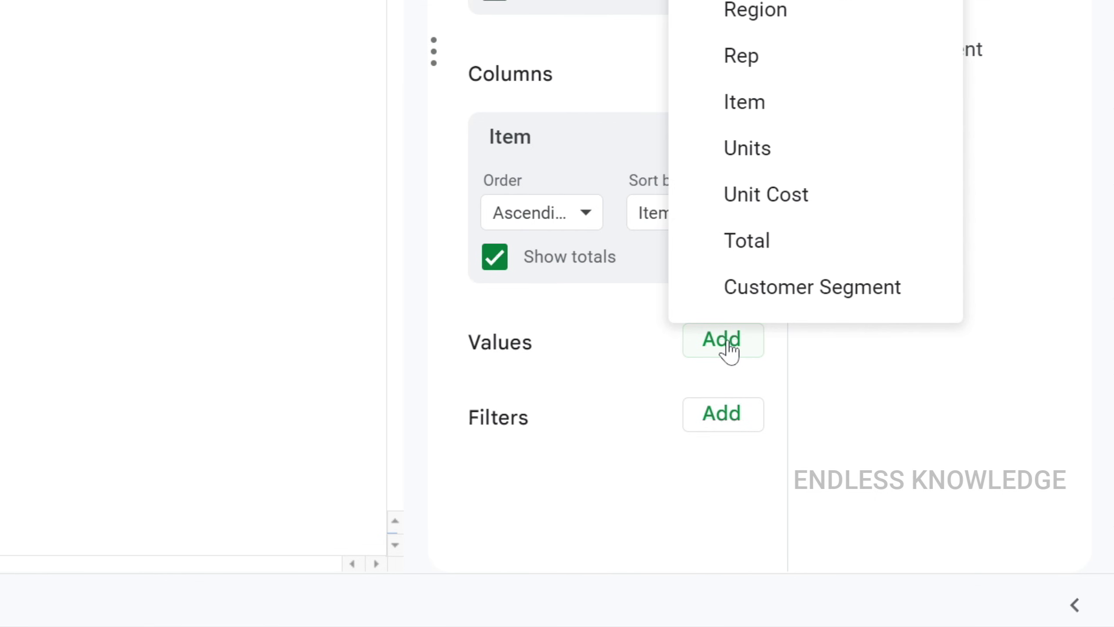
left_click(779, 162)
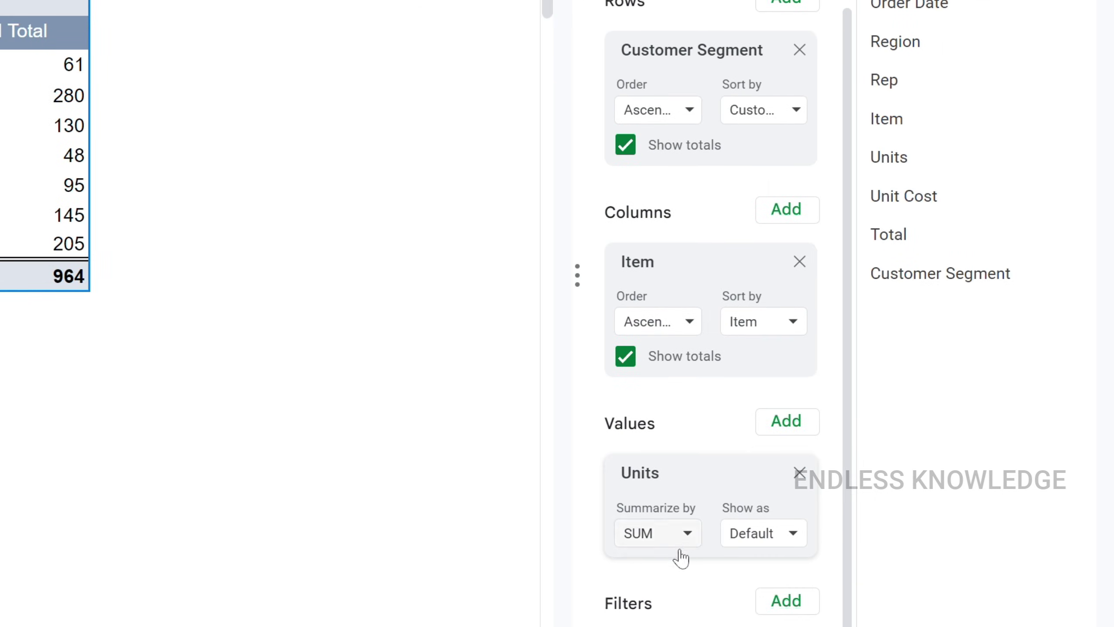
left_click(671, 544)
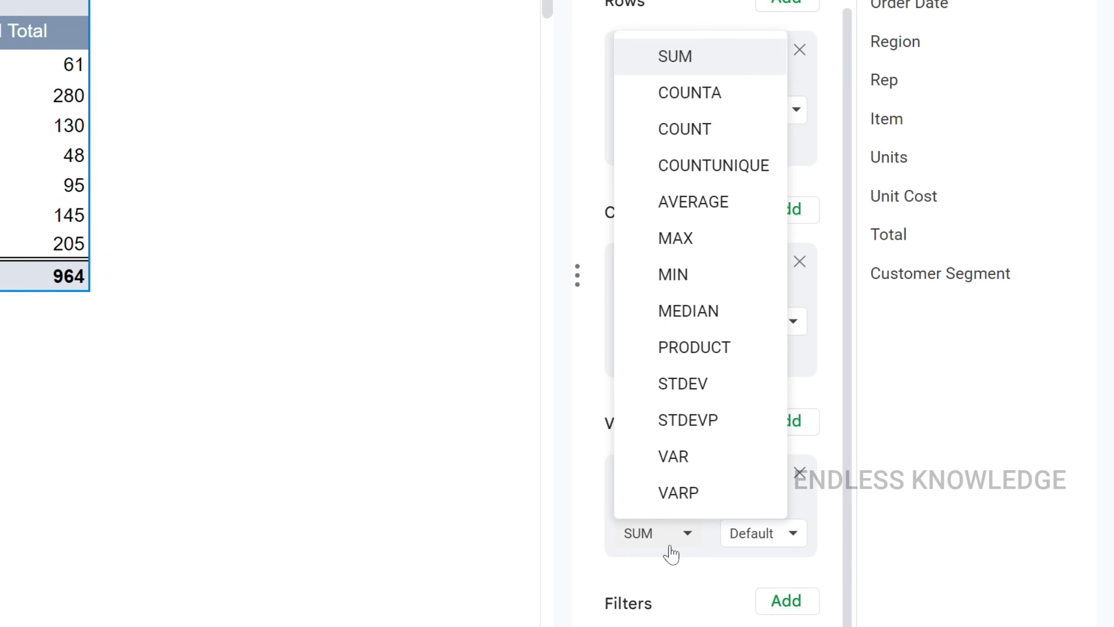
left_click(669, 549)
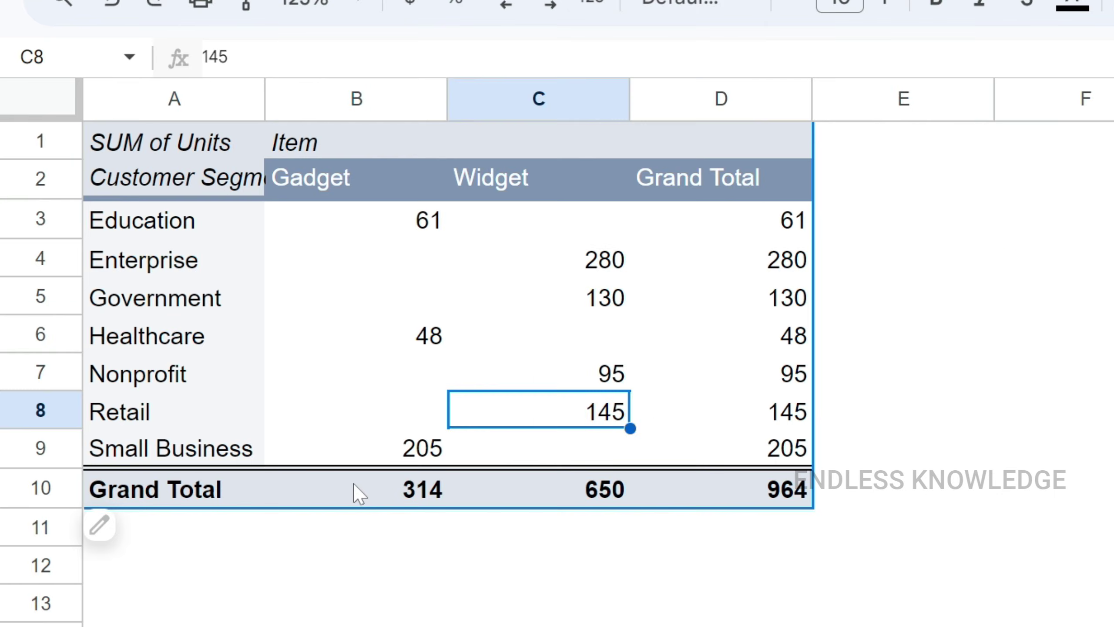
left_click_drag(356, 492, 583, 491)
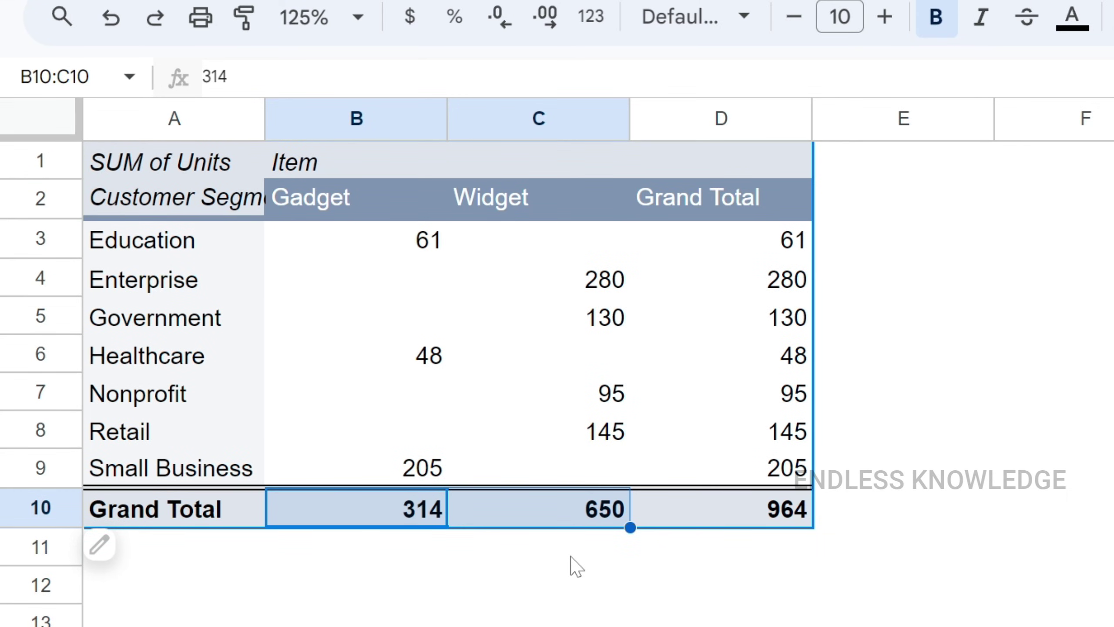
left_click(485, 563)
Try deleting the pivot table in A1:D10, restore it, and view the delete option for the Pivot Table 1 sheet
left_click_drag(116, 154, 736, 506)
key("Delete")
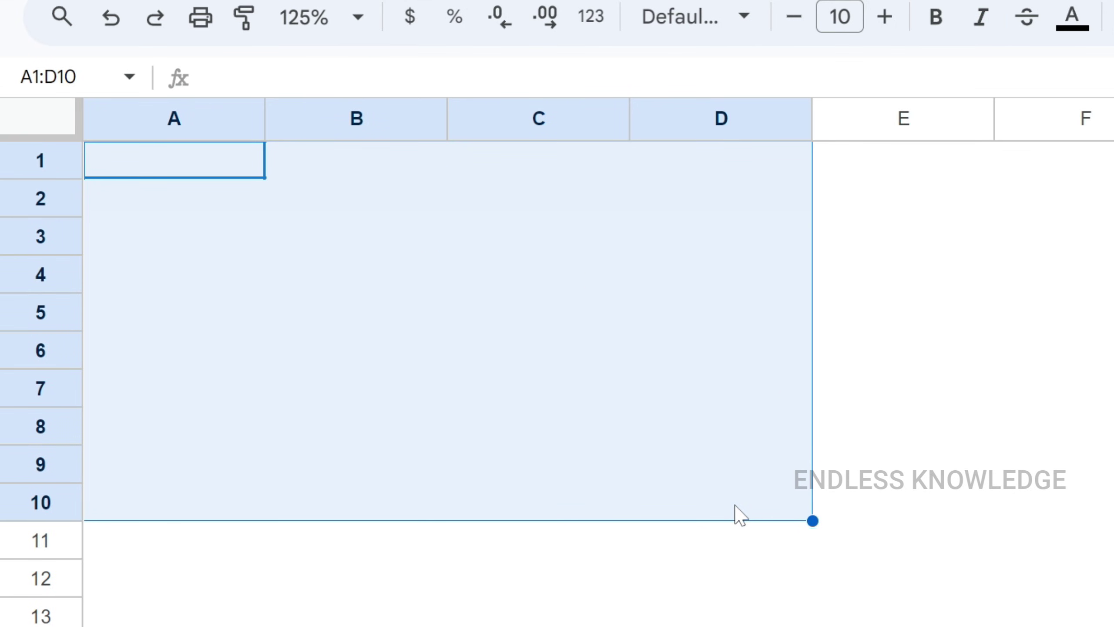
left_click(561, 327)
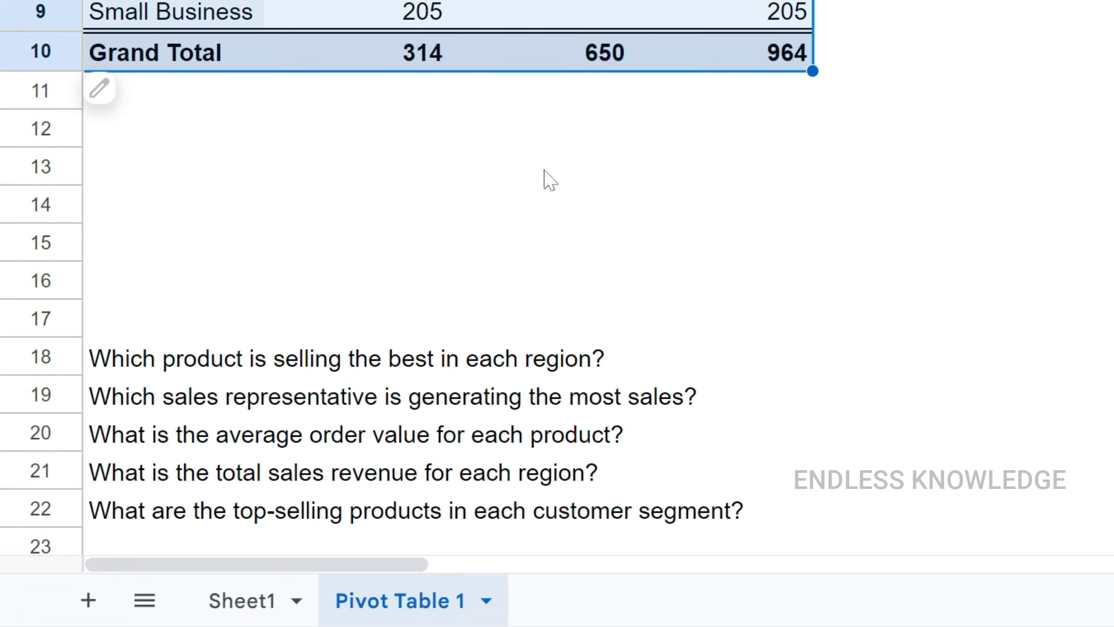
right_click(378, 595)
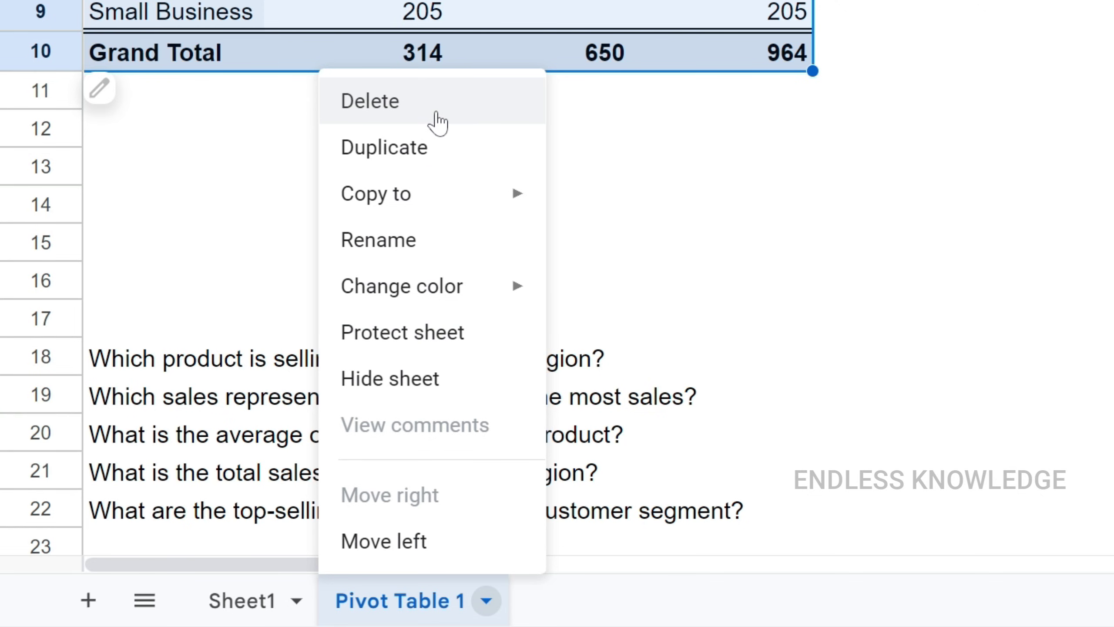
left_click(738, 127)
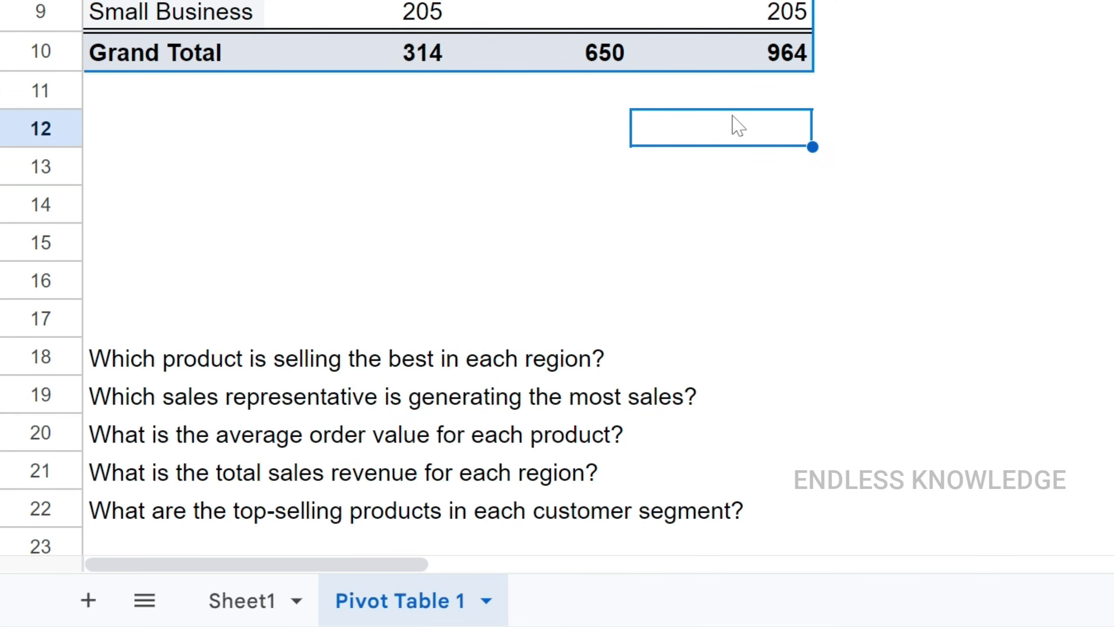